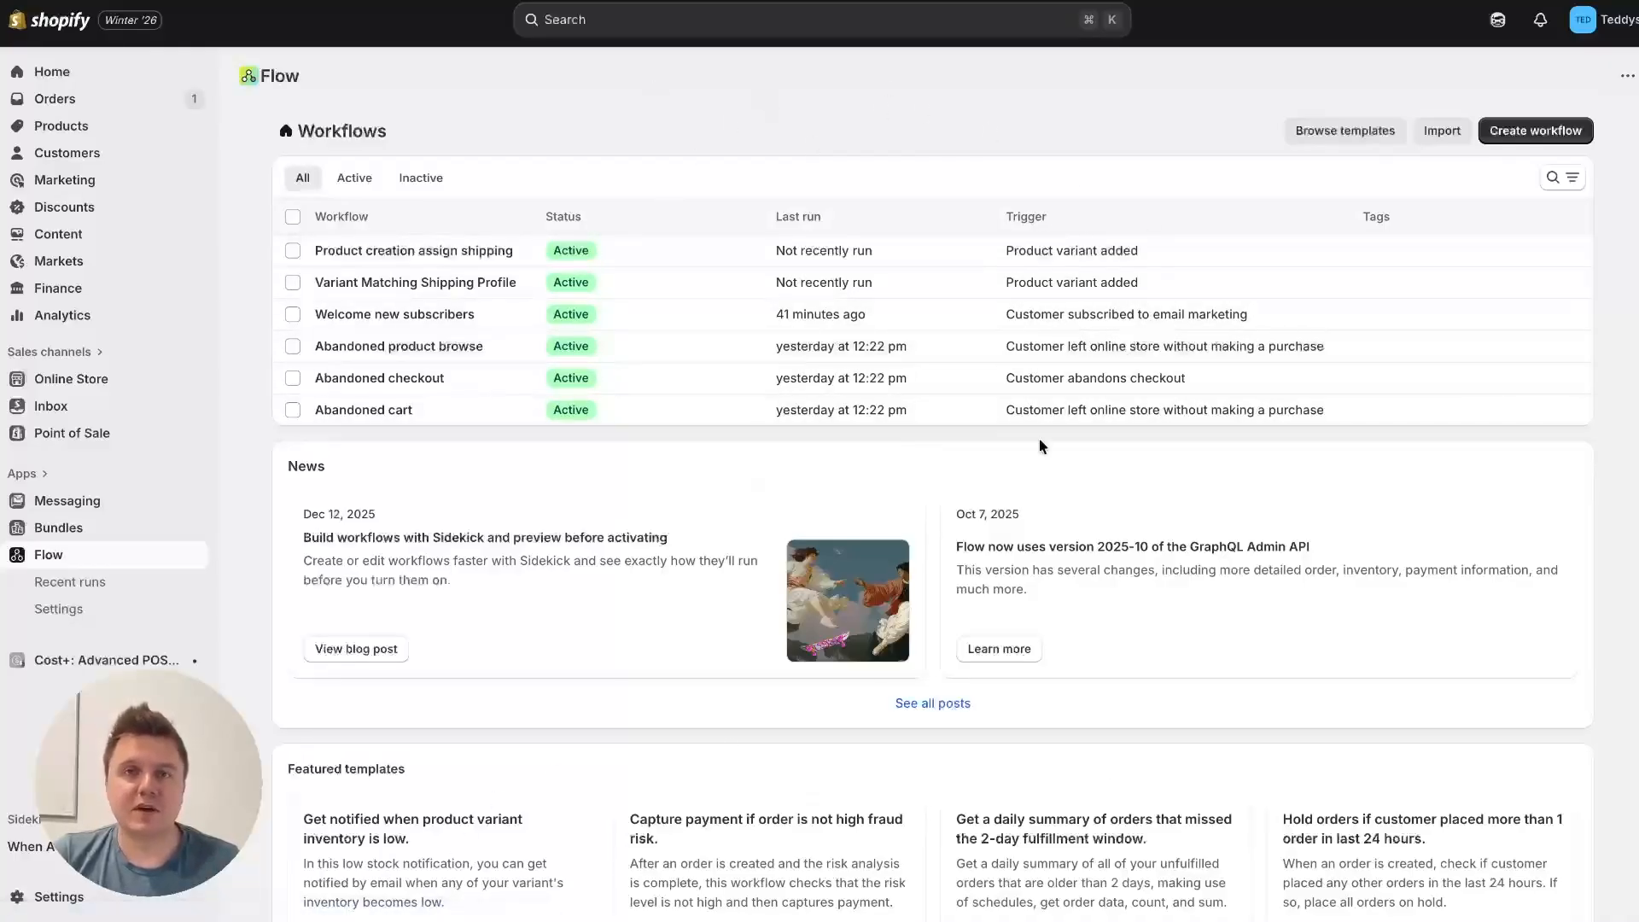
Step: Create a new workflow that starts from the "Product variant inventory quantity changed" trigger
{"action": "left_click", "coordinate": [1524, 130]}
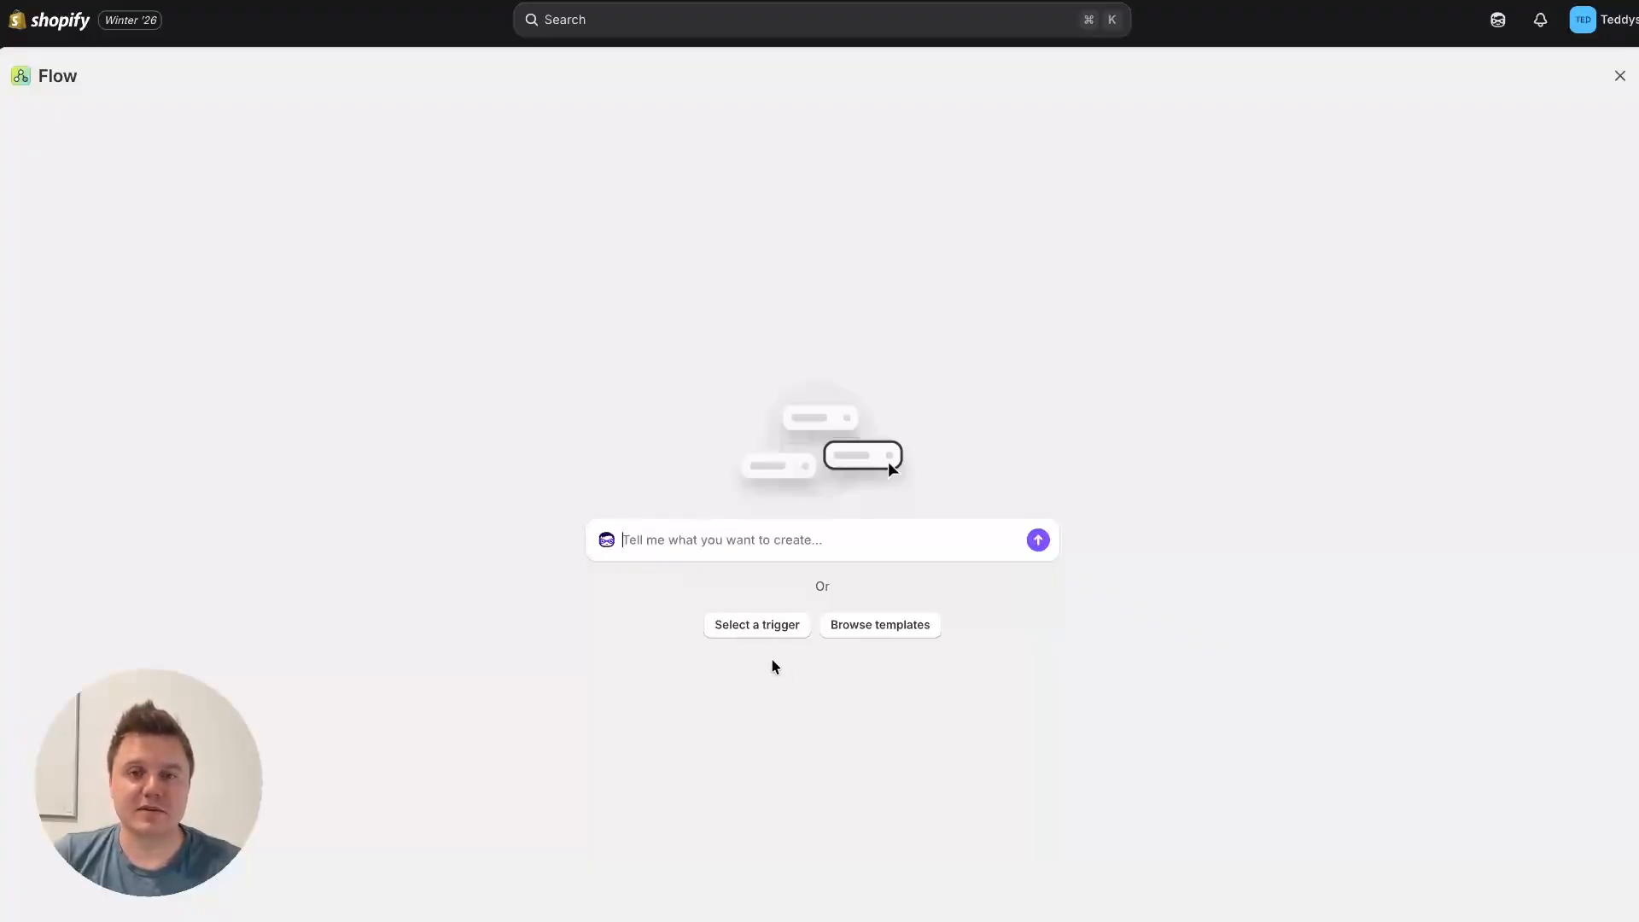
{"action": "left_click", "coordinate": [751, 625]}
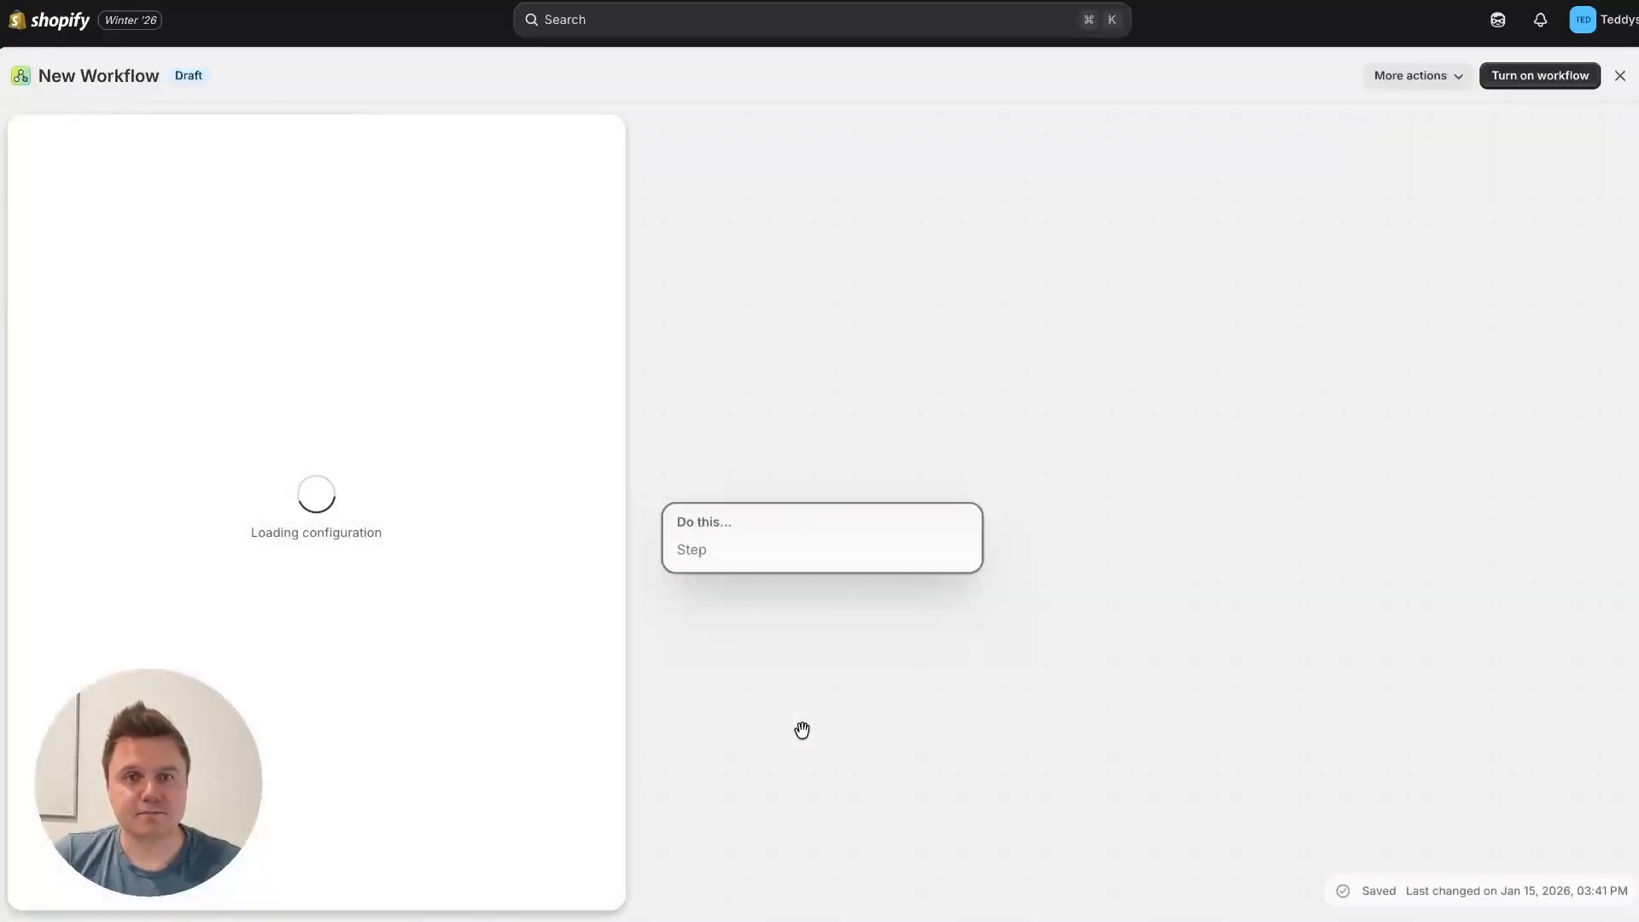
{"action": "type", "text": "inve"}
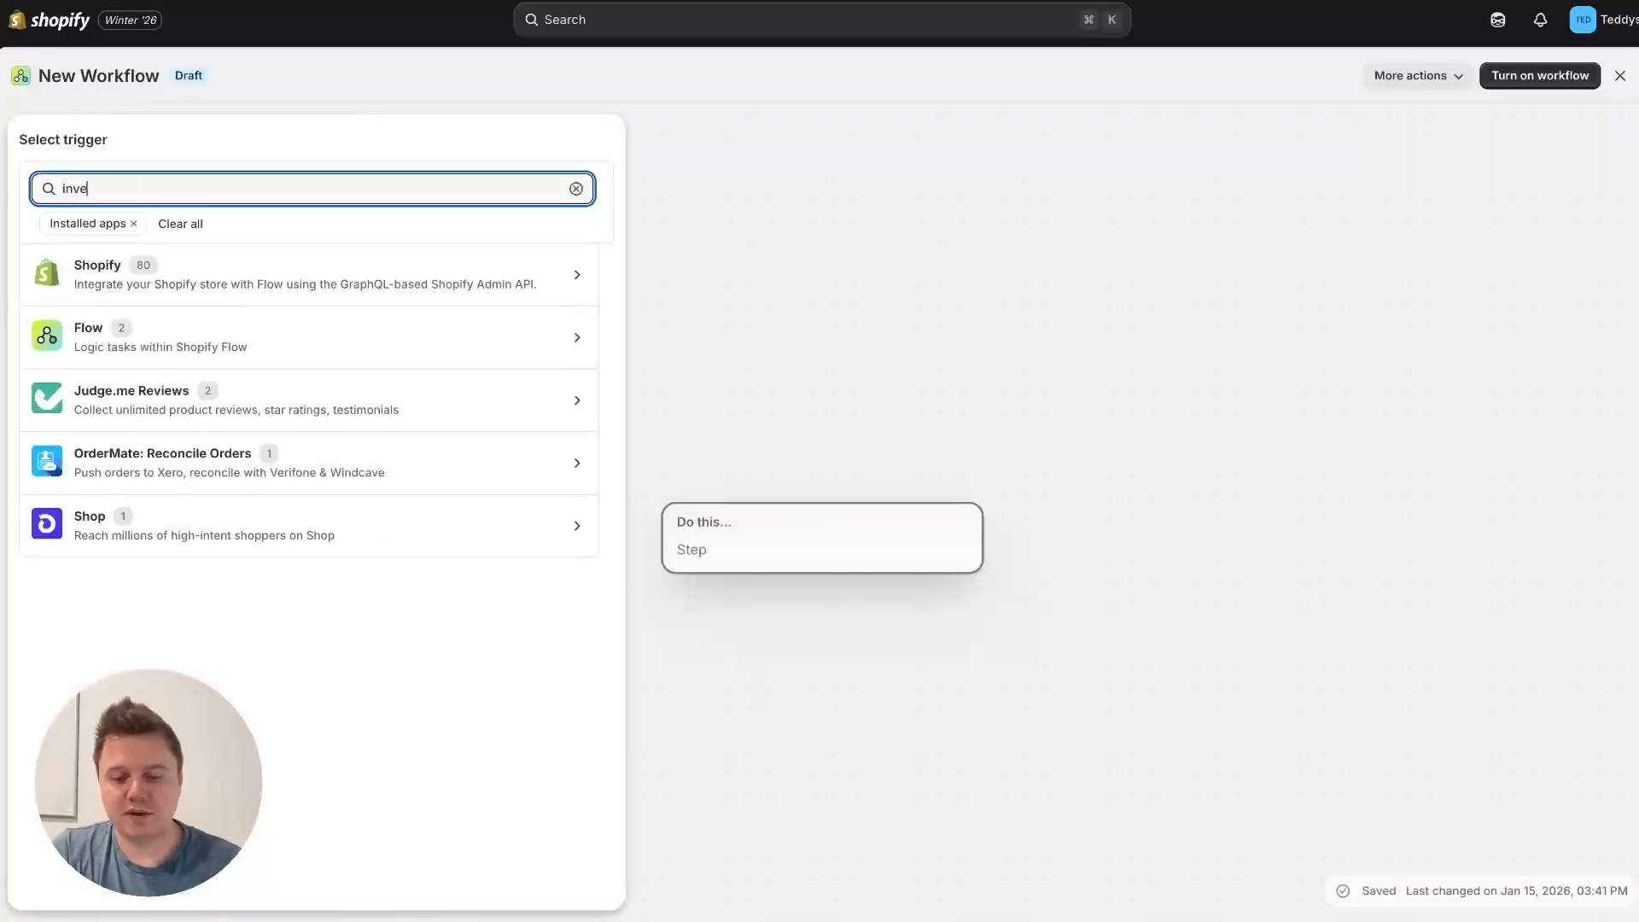
{"action": "type", "text": "tn"}
{"action": "key", "text": "BackSpace"}
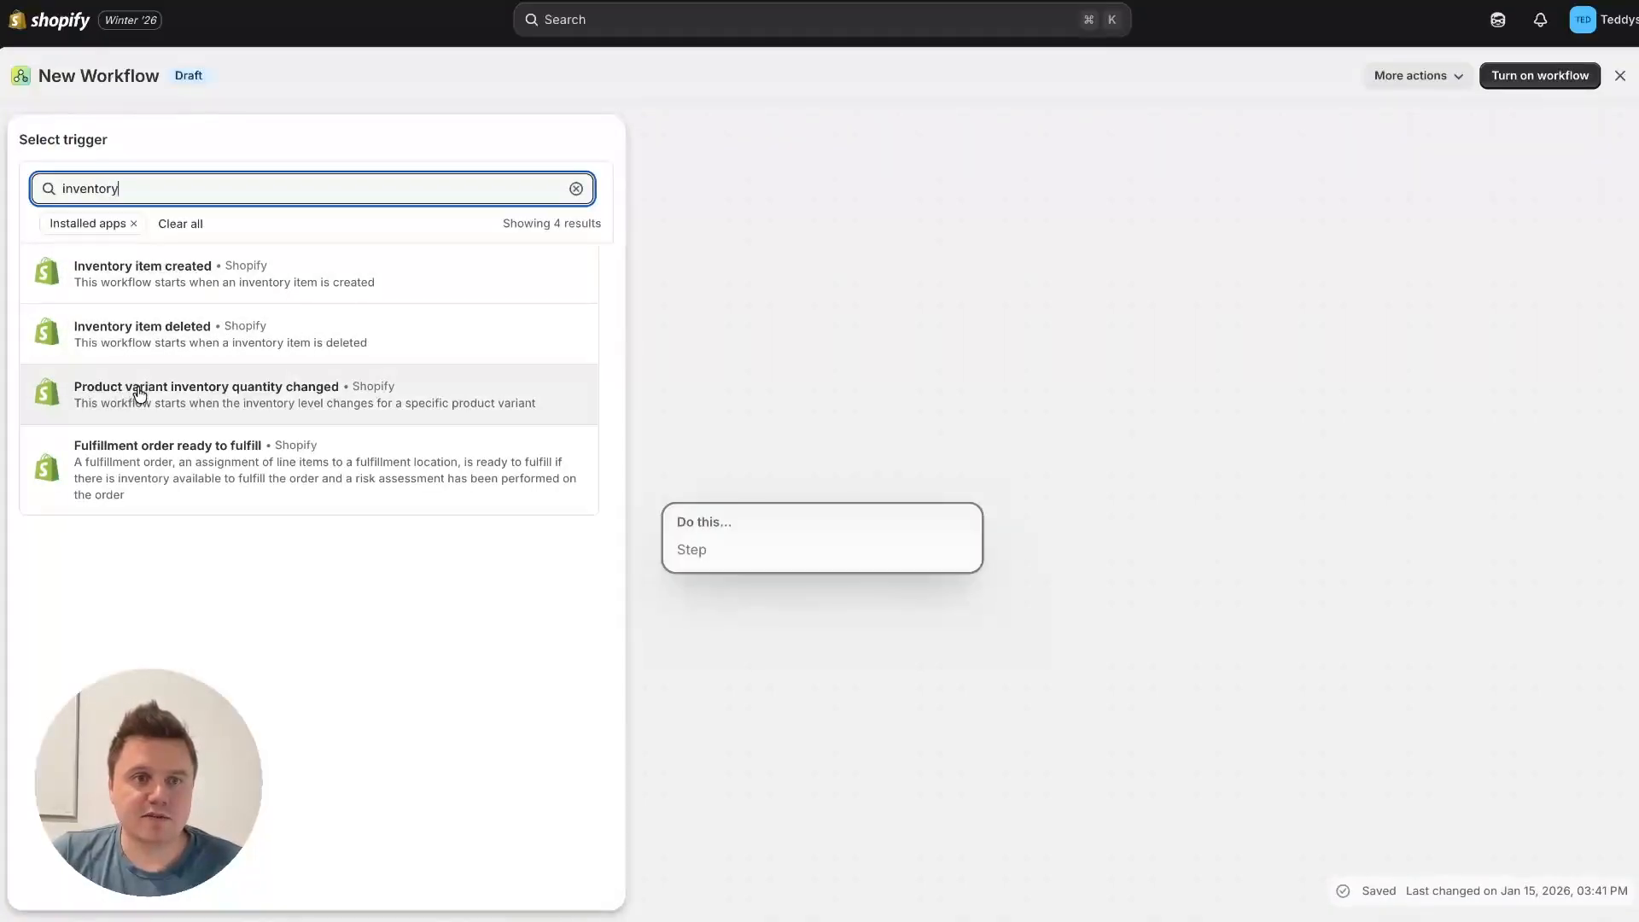
{"action": "left_click", "coordinate": [314, 394]}
{"action": "left_click_drag", "start_coordinate": [889, 527], "coordinate": [1053, 242]}
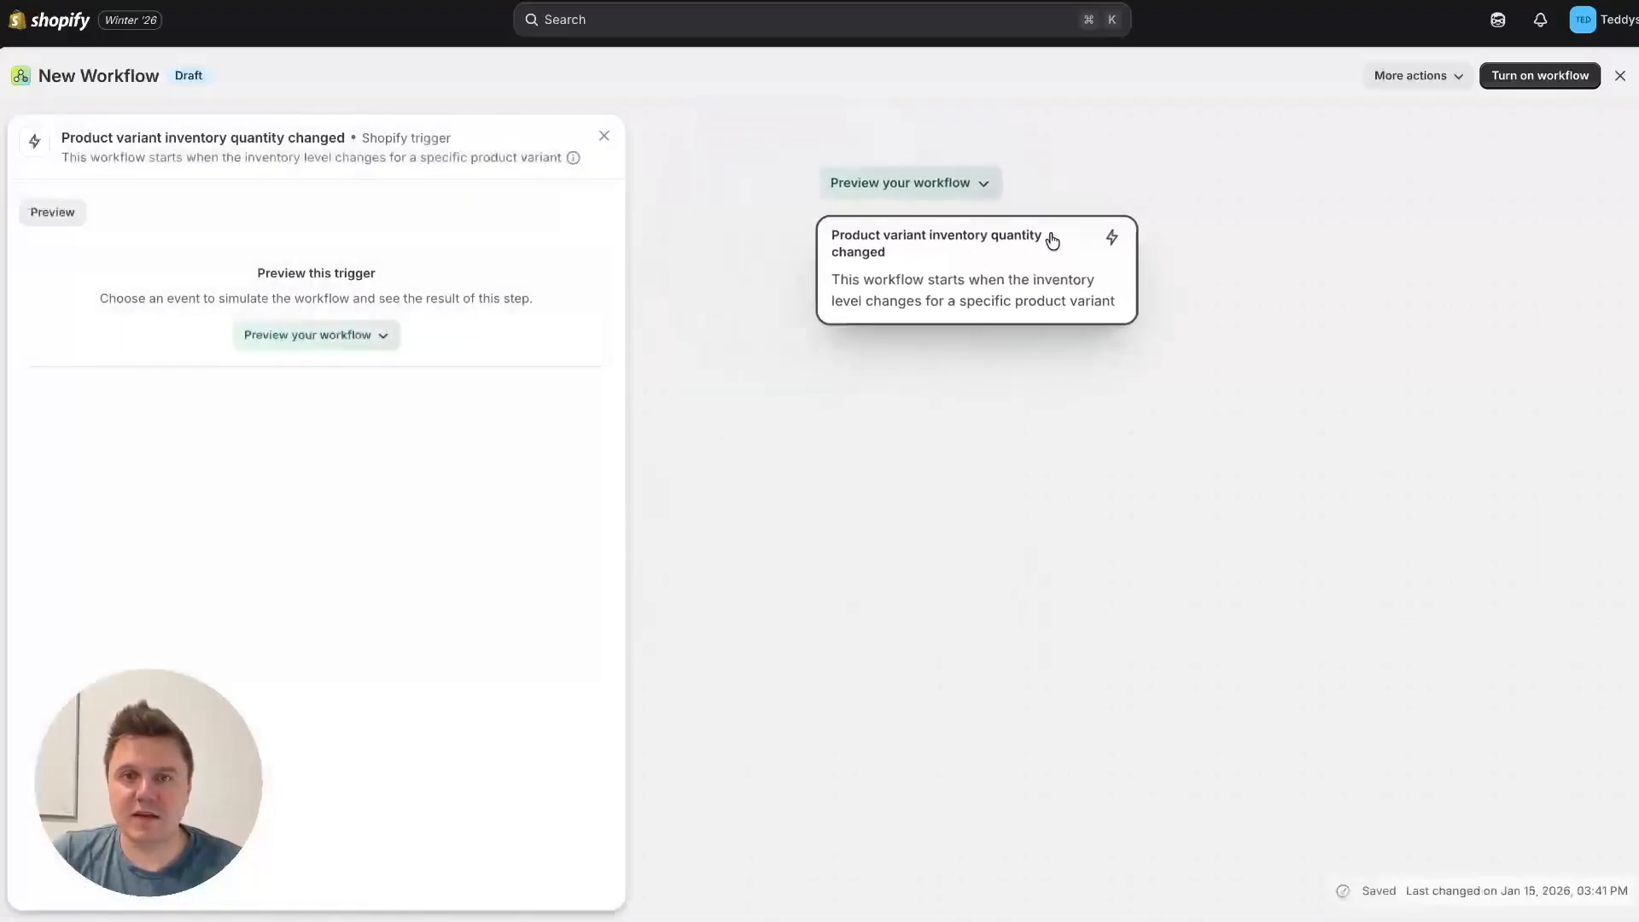
Step: Add a condition after the trigger that checks the product variant's inventoryQuantity variable
{"action": "left_click", "coordinate": [994, 335]}
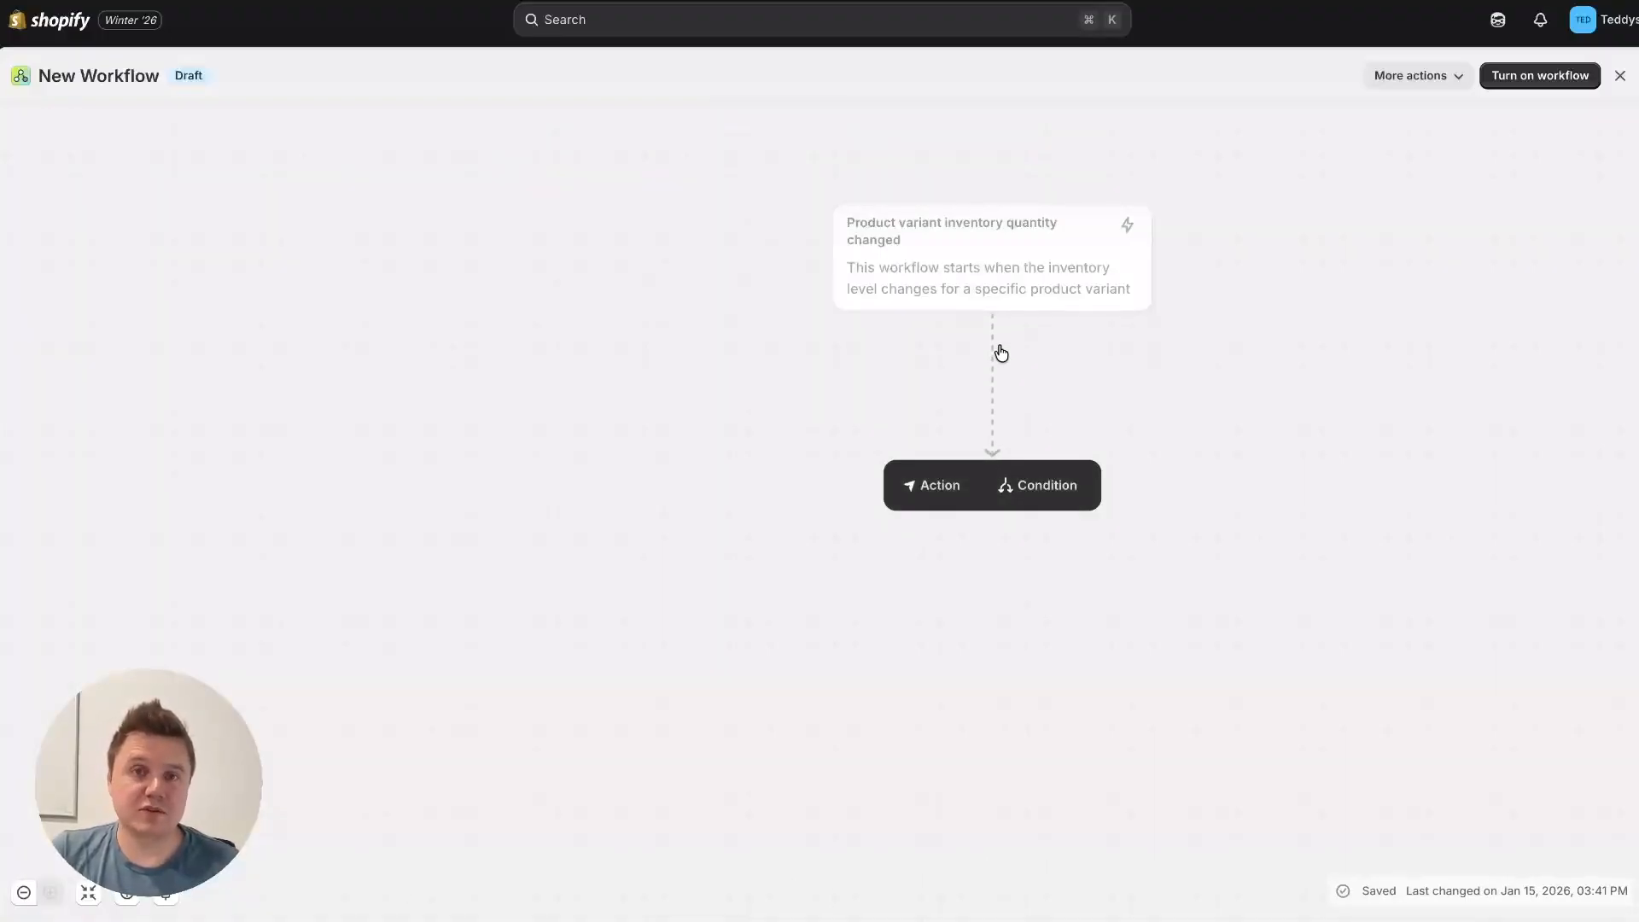
{"action": "left_click", "coordinate": [1068, 489]}
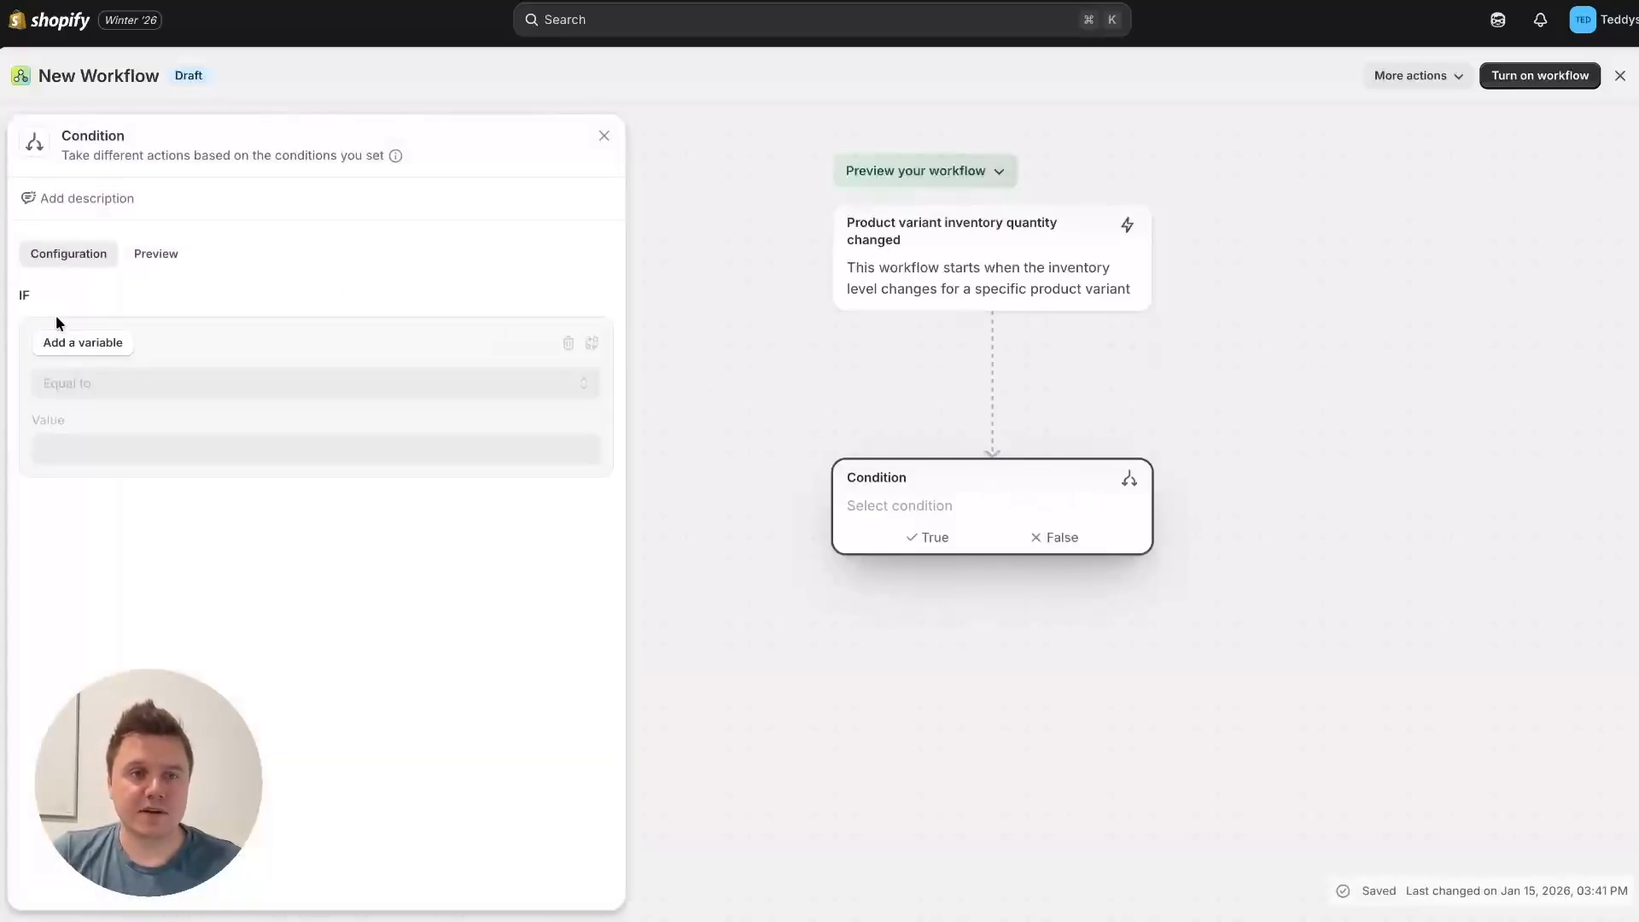
{"action": "left_click", "coordinate": [70, 344]}
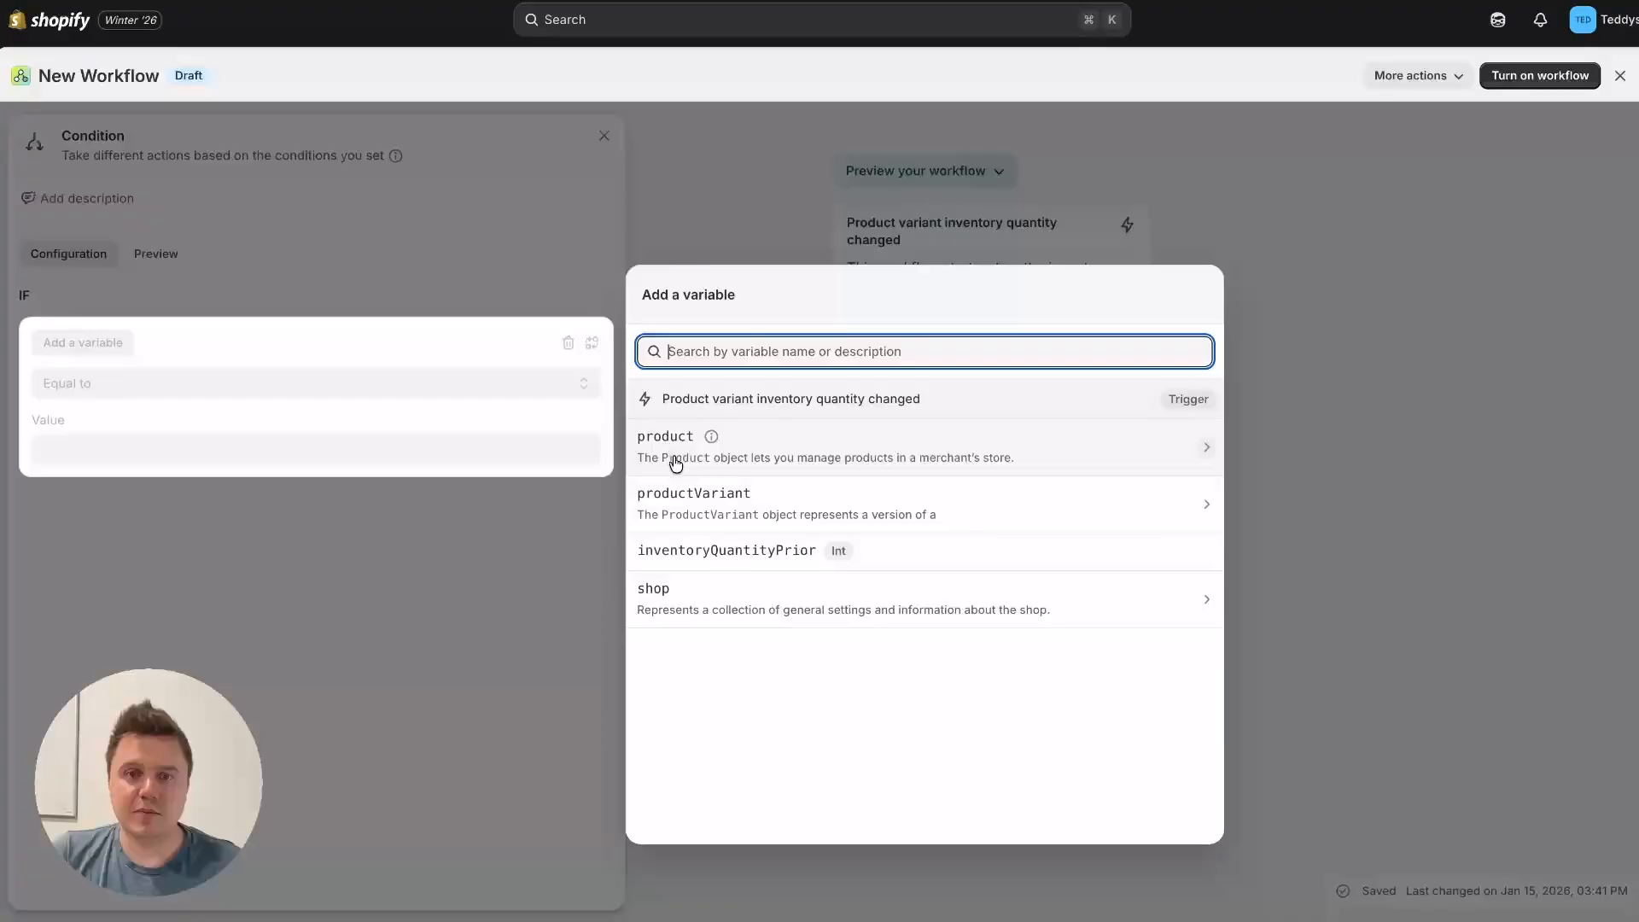
{"action": "left_click", "coordinate": [720, 511]}
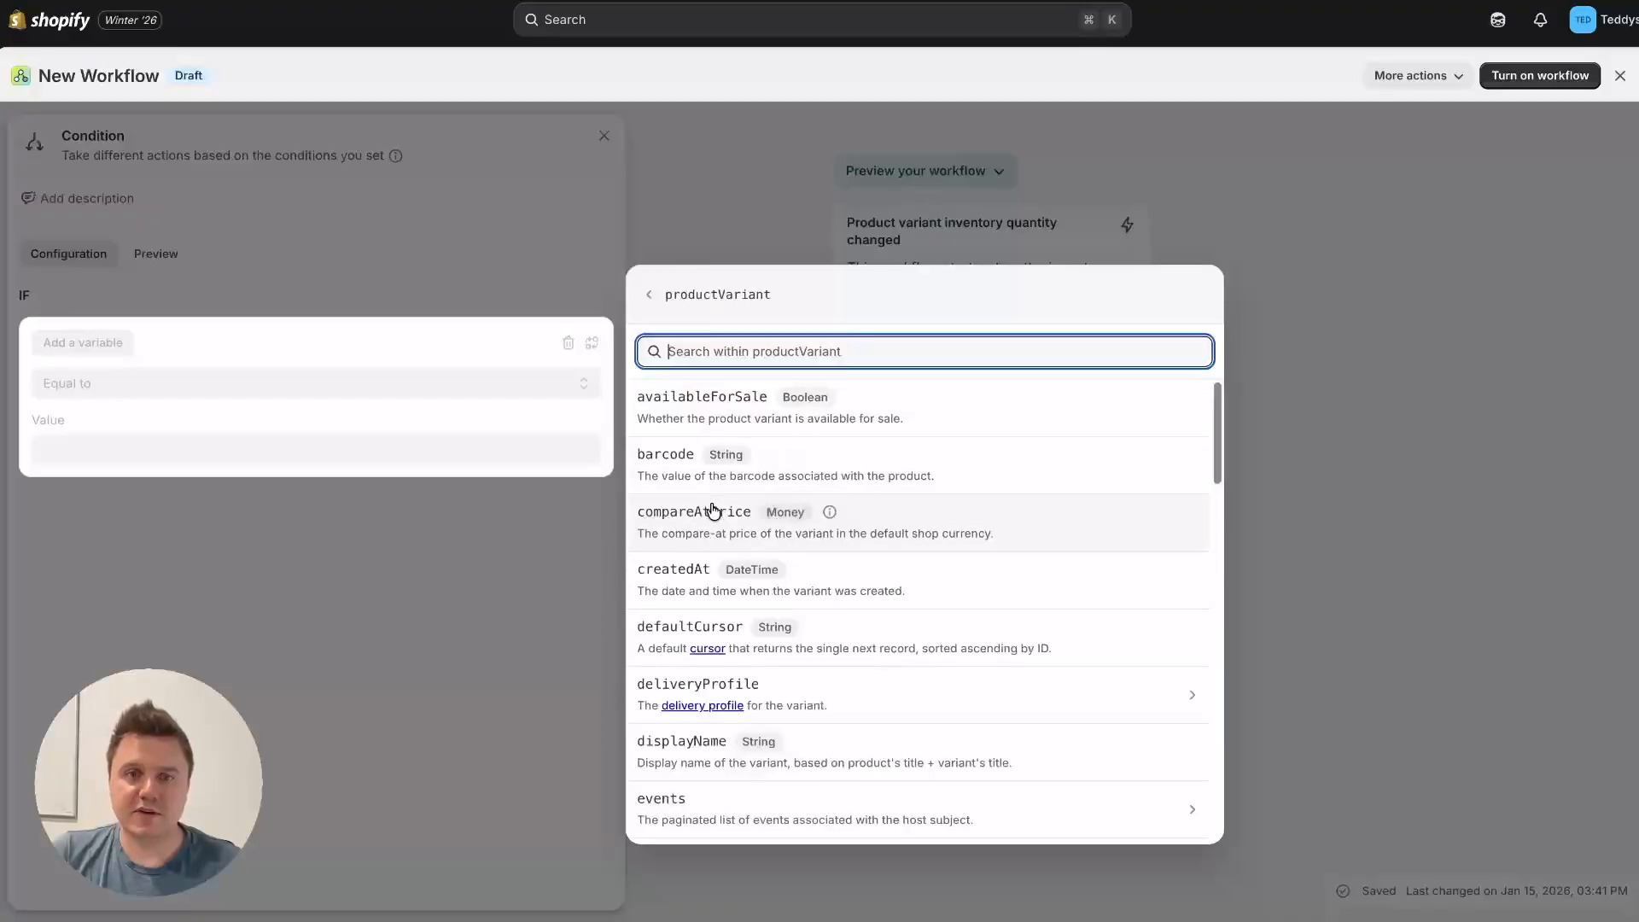
{"action": "scroll", "coordinate": [743, 567], "scroll_direction": "down", "scroll_amount": 7}
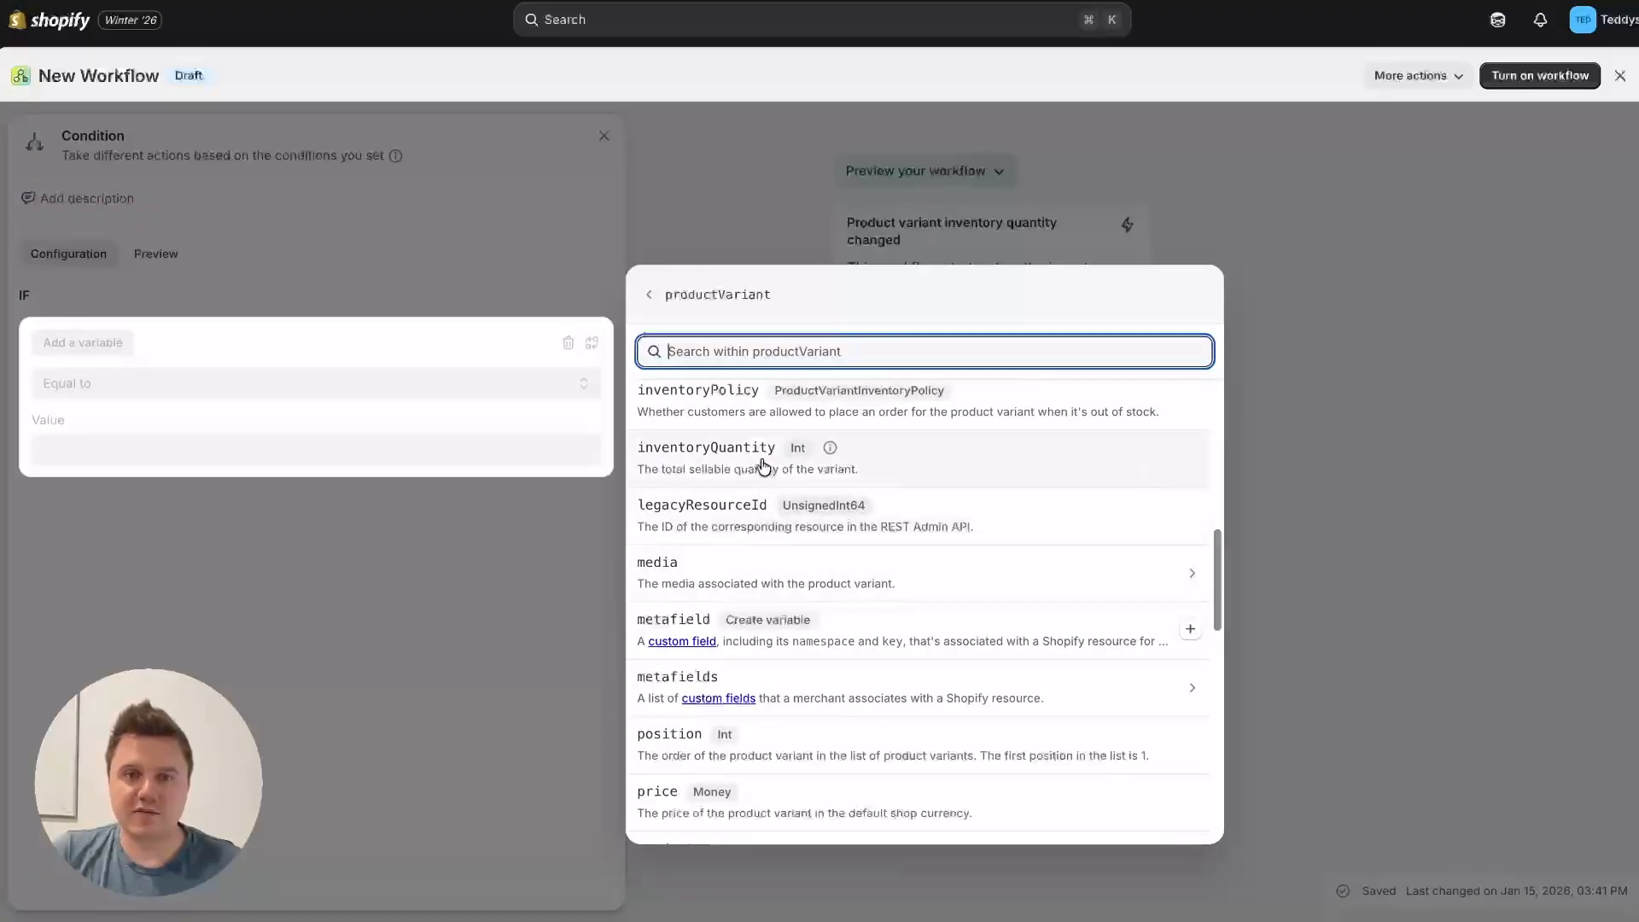
{"action": "left_click", "coordinate": [757, 460]}
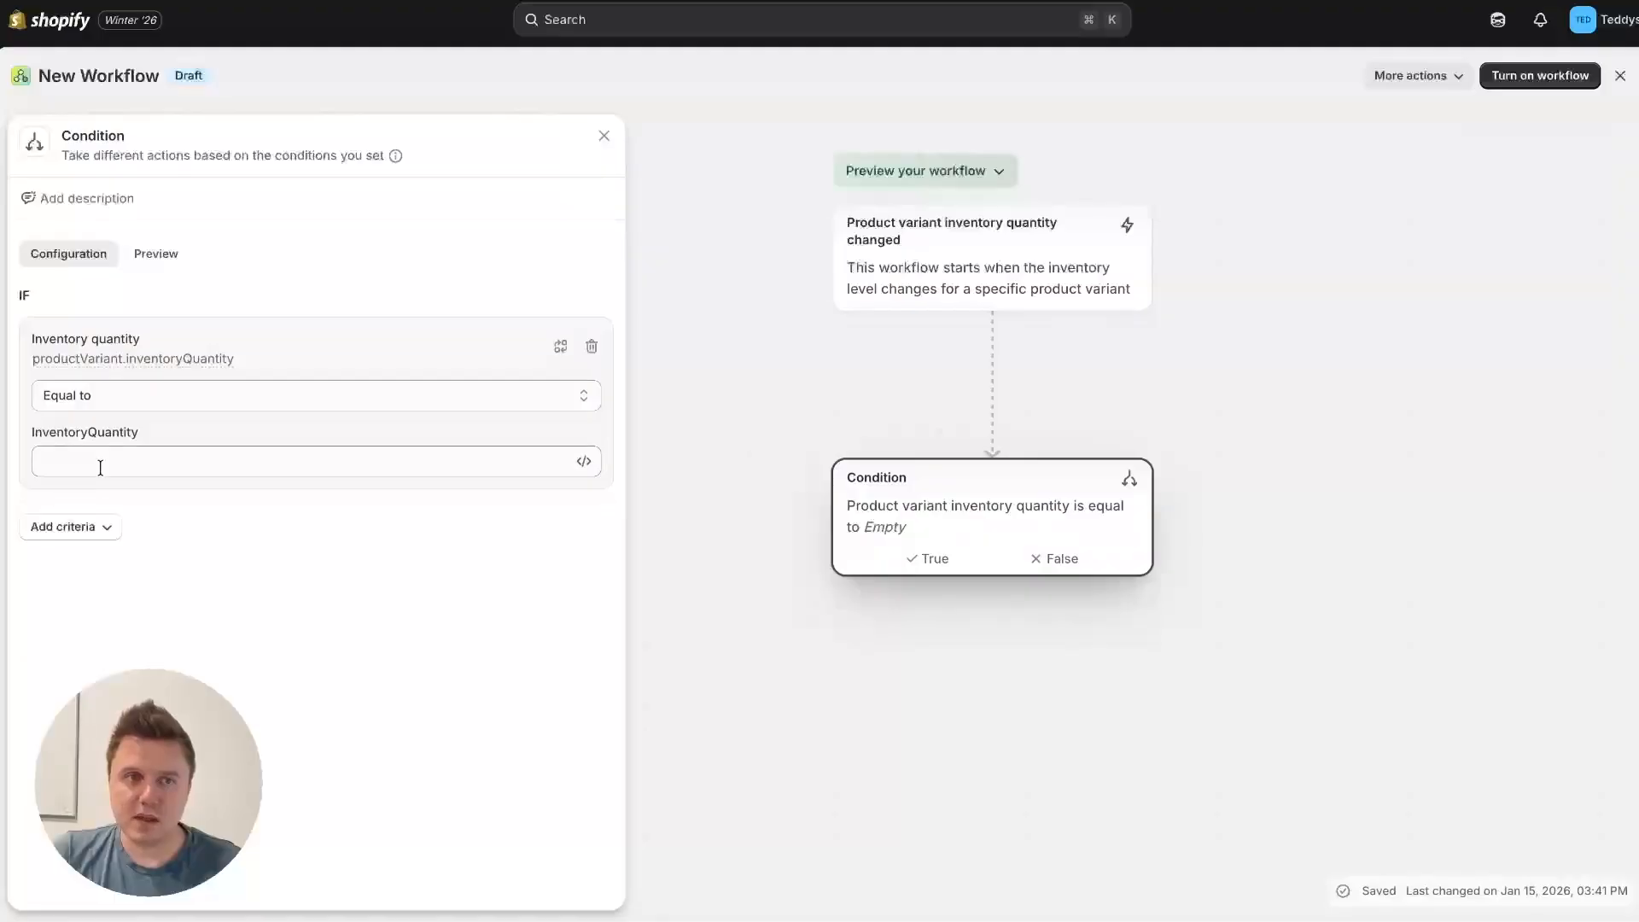
Step: Set the inventory quantity condition to less than 5
{"action": "left_click", "coordinate": [386, 395]}
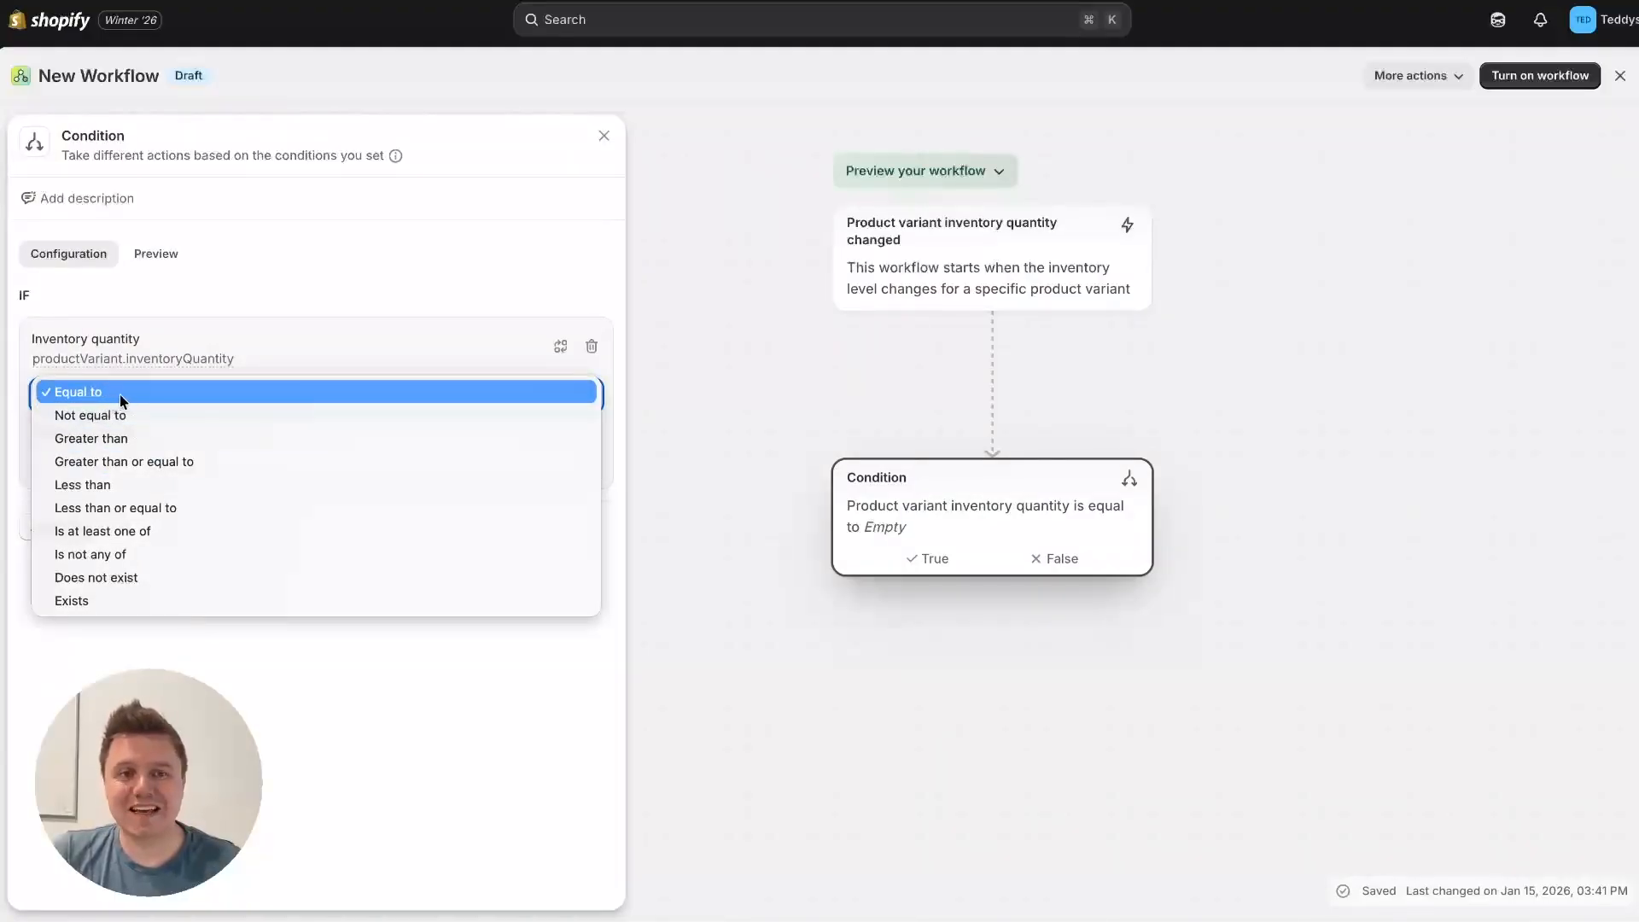
{"action": "left_click", "coordinate": [135, 485]}
{"action": "left_click", "coordinate": [139, 461]}
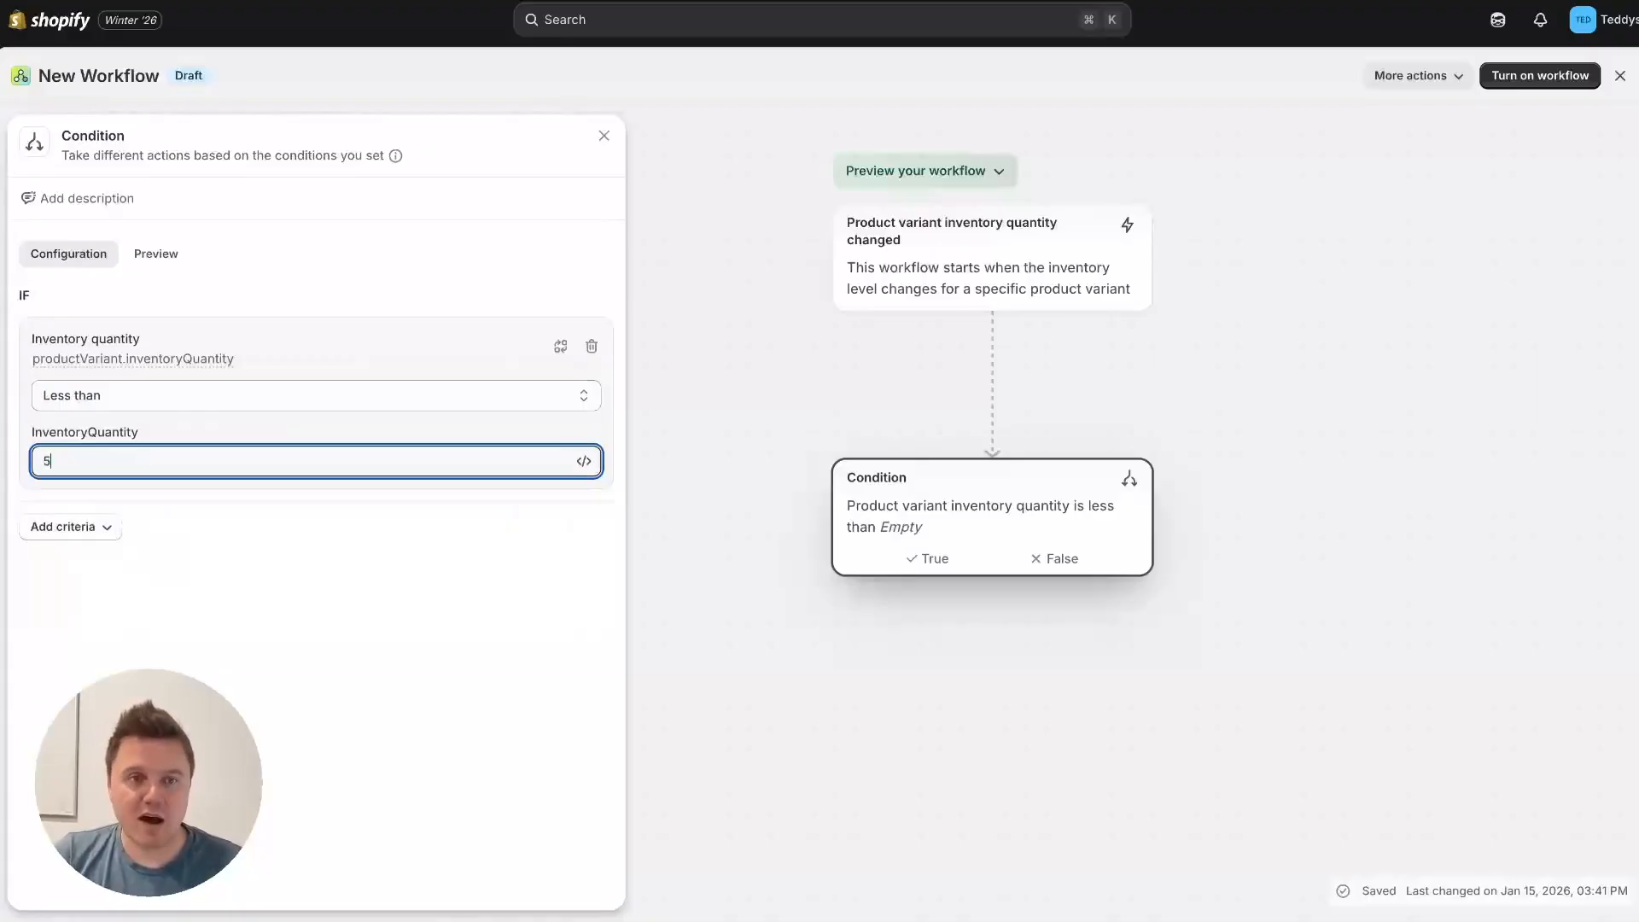
{"action": "left_click", "coordinate": [266, 592]}
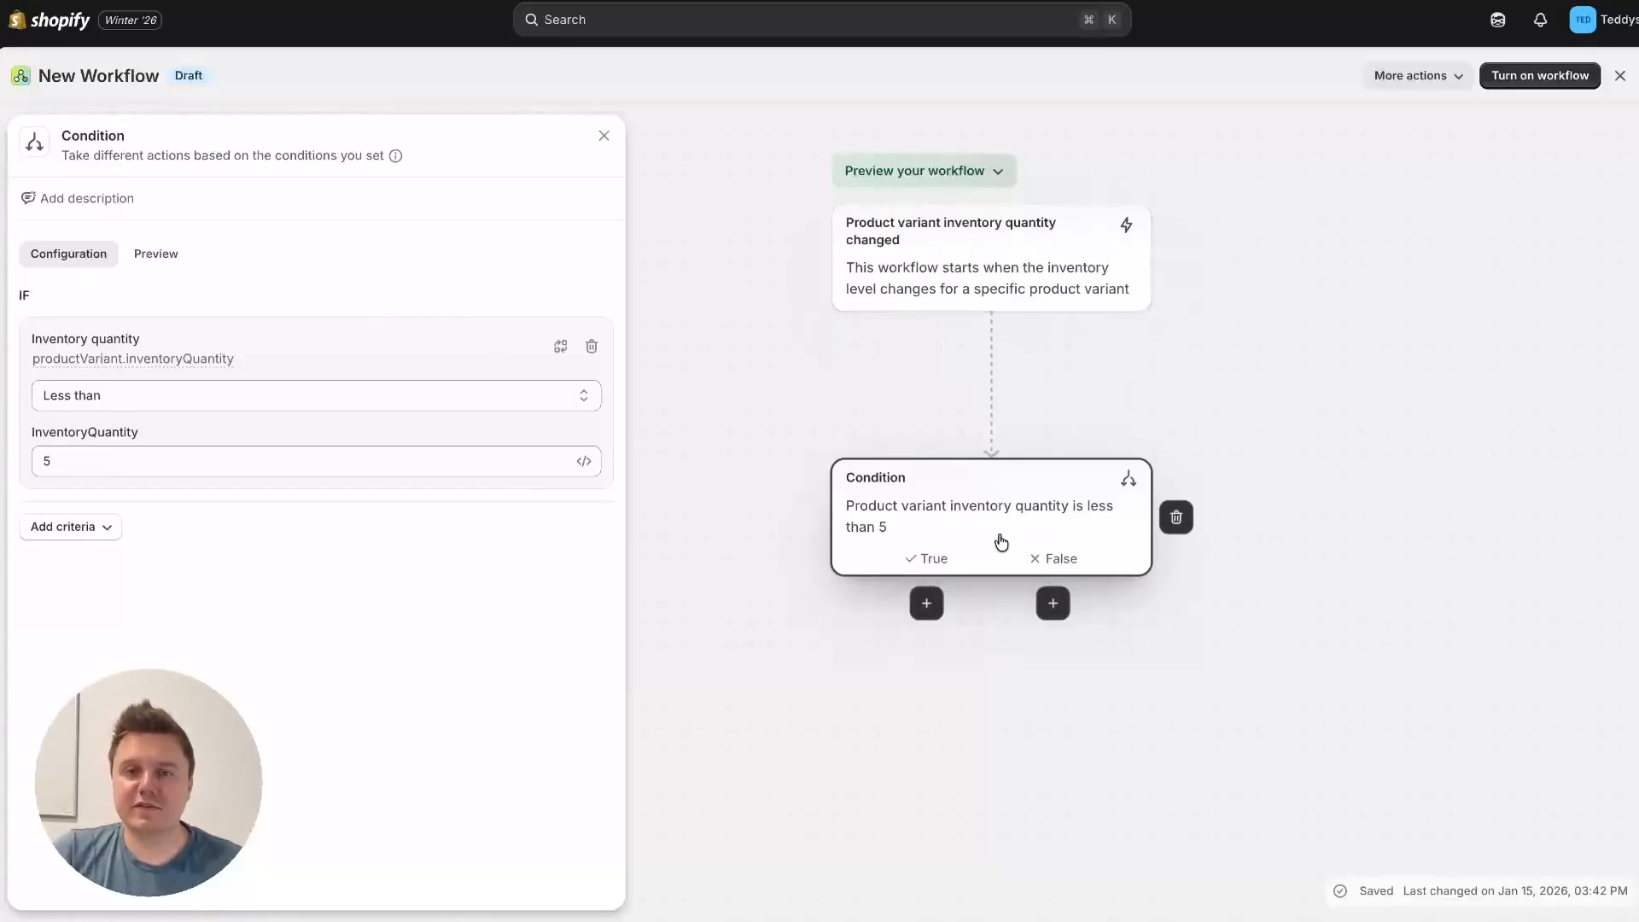
{"action": "left_click", "coordinate": [926, 604]}
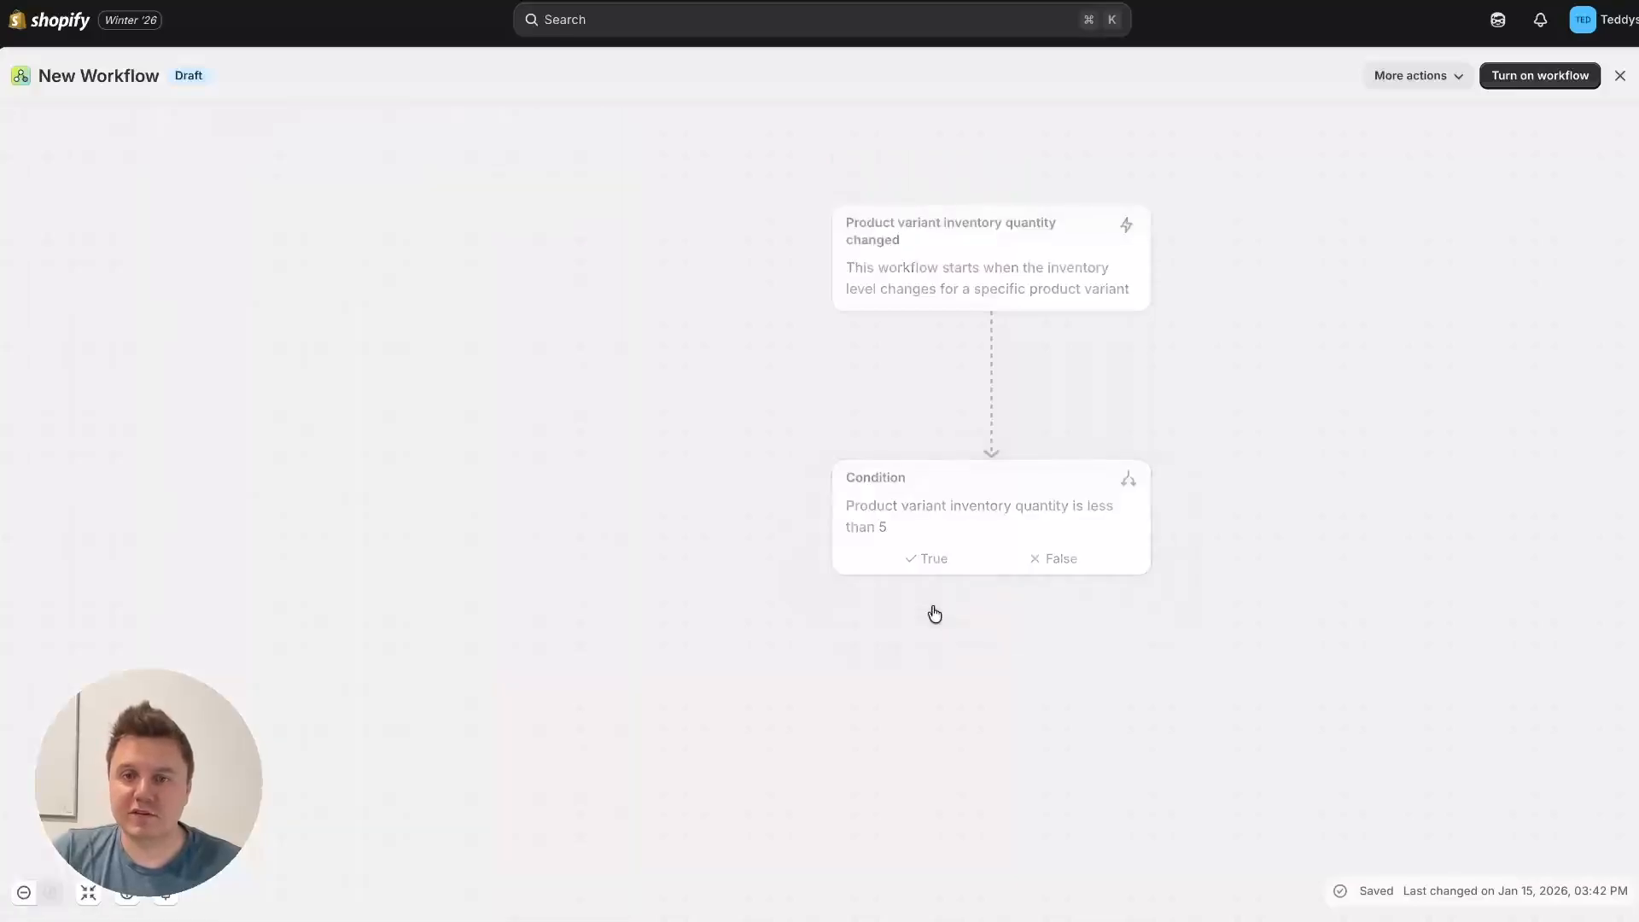
{"action": "left_click", "coordinate": [768, 761]}
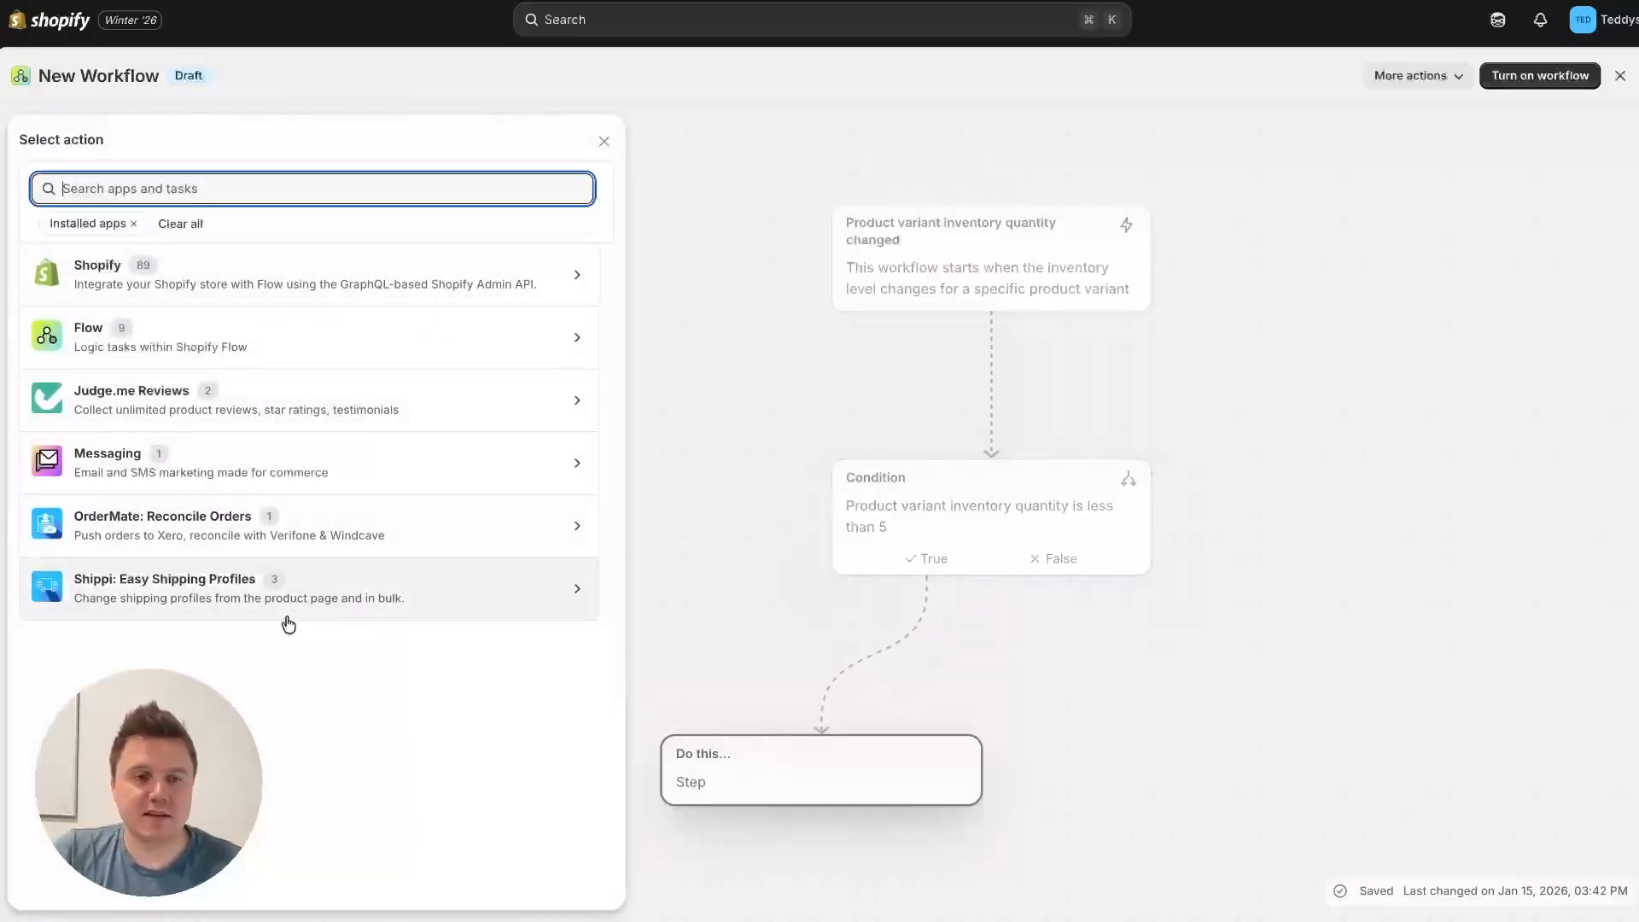
{"action": "left_click", "coordinate": [981, 640]}
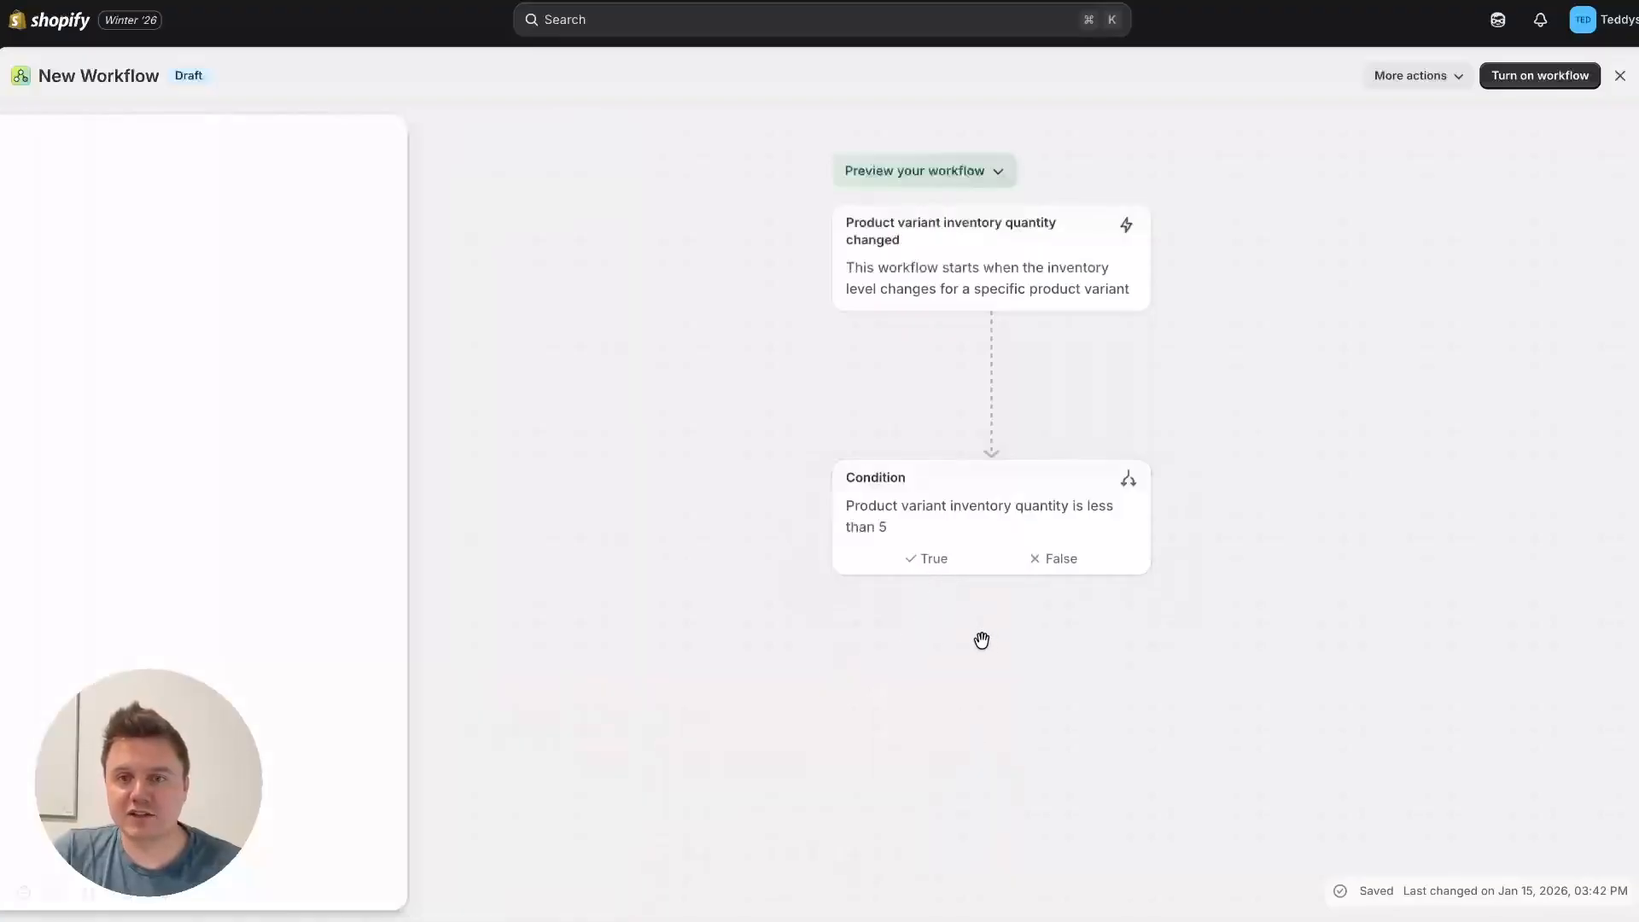
Step: Add the "Assign profile to variant" action from Shippi: Easy Shipping Profiles to the condition's True branch
{"action": "mouse_move", "coordinate": [927, 567]}
{"action": "left_click", "coordinate": [928, 613]}
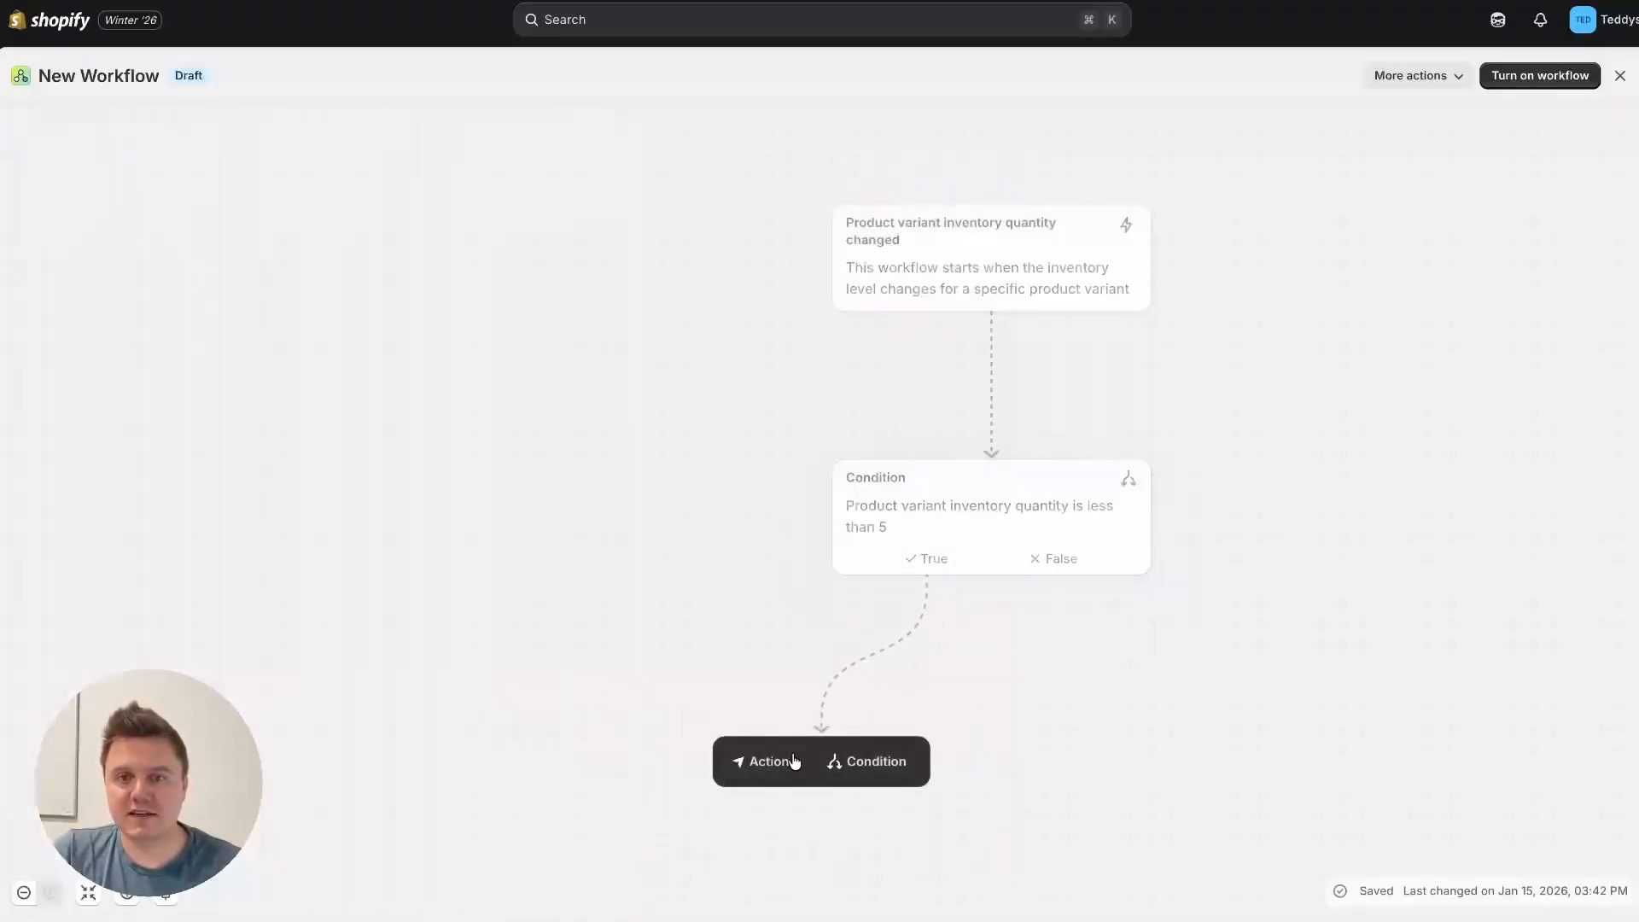
{"action": "left_click", "coordinate": [758, 763]}
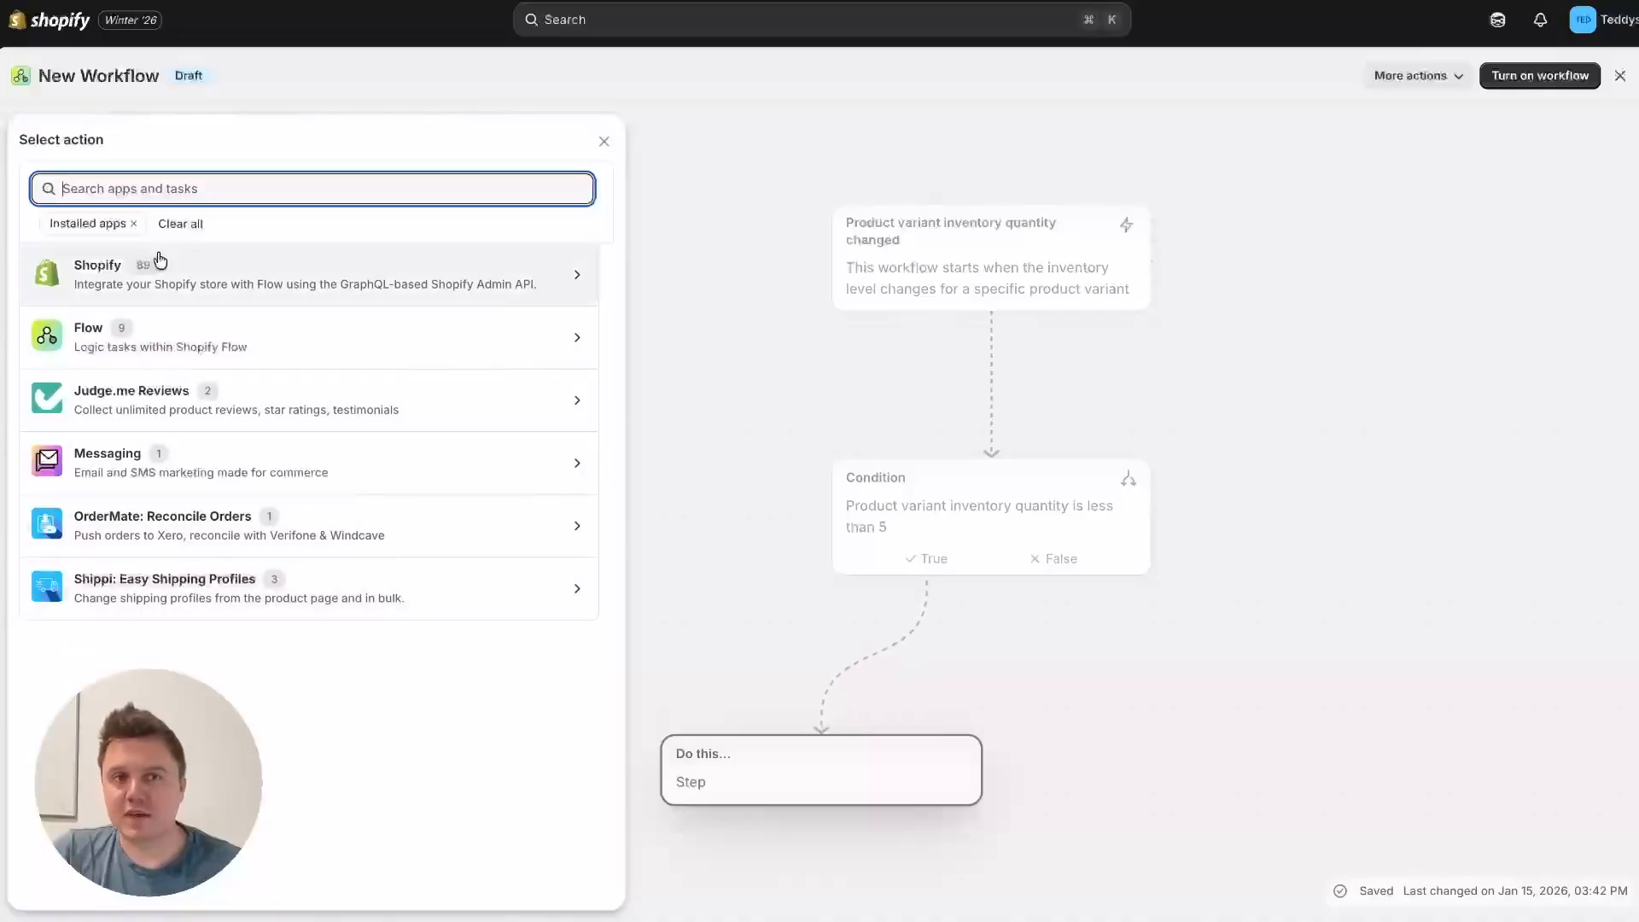
{"action": "left_click", "coordinate": [167, 593]}
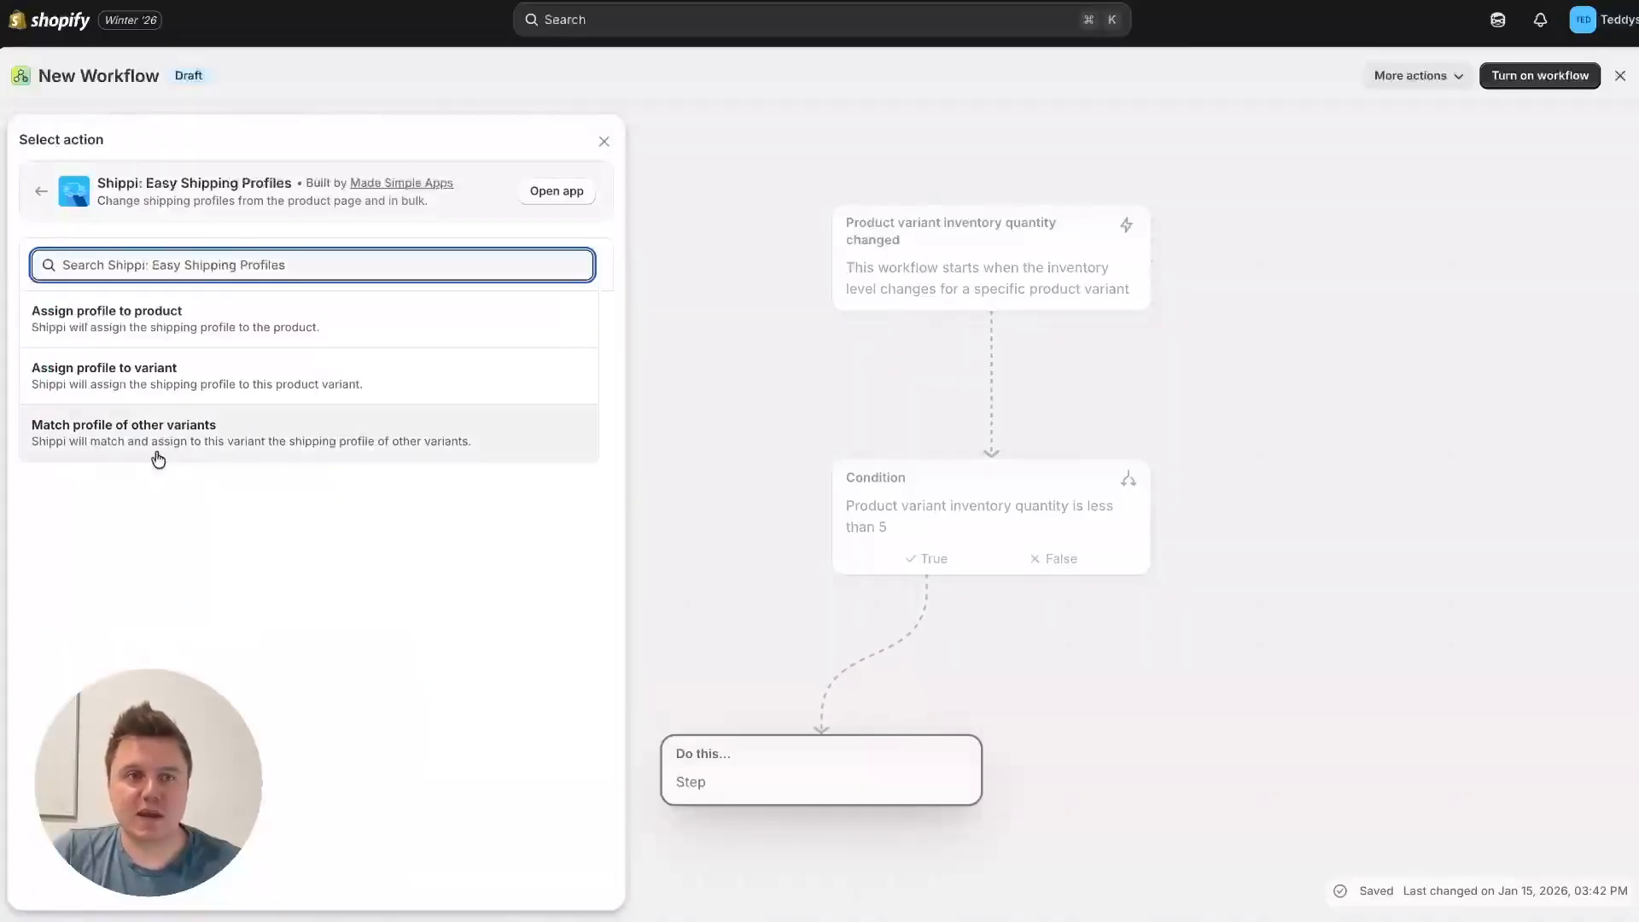
{"action": "left_click", "coordinate": [86, 386]}
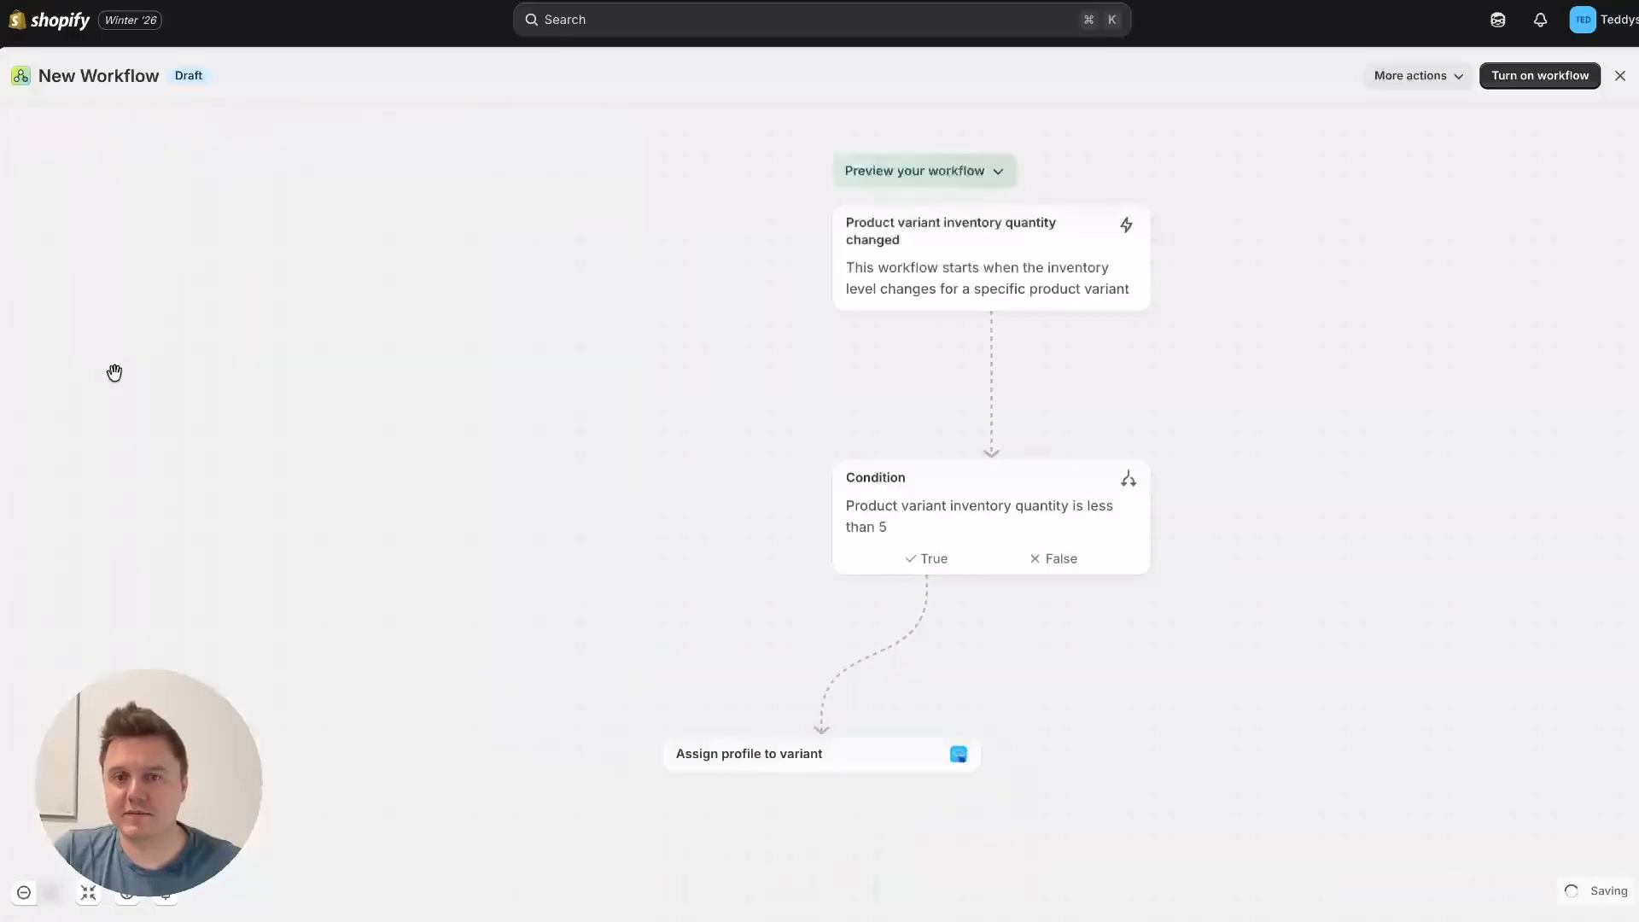
Step: Set the True-branch action's product variant id to {{productVariant.id}}, copied from its help text
{"action": "left_click", "coordinate": [780, 756]}
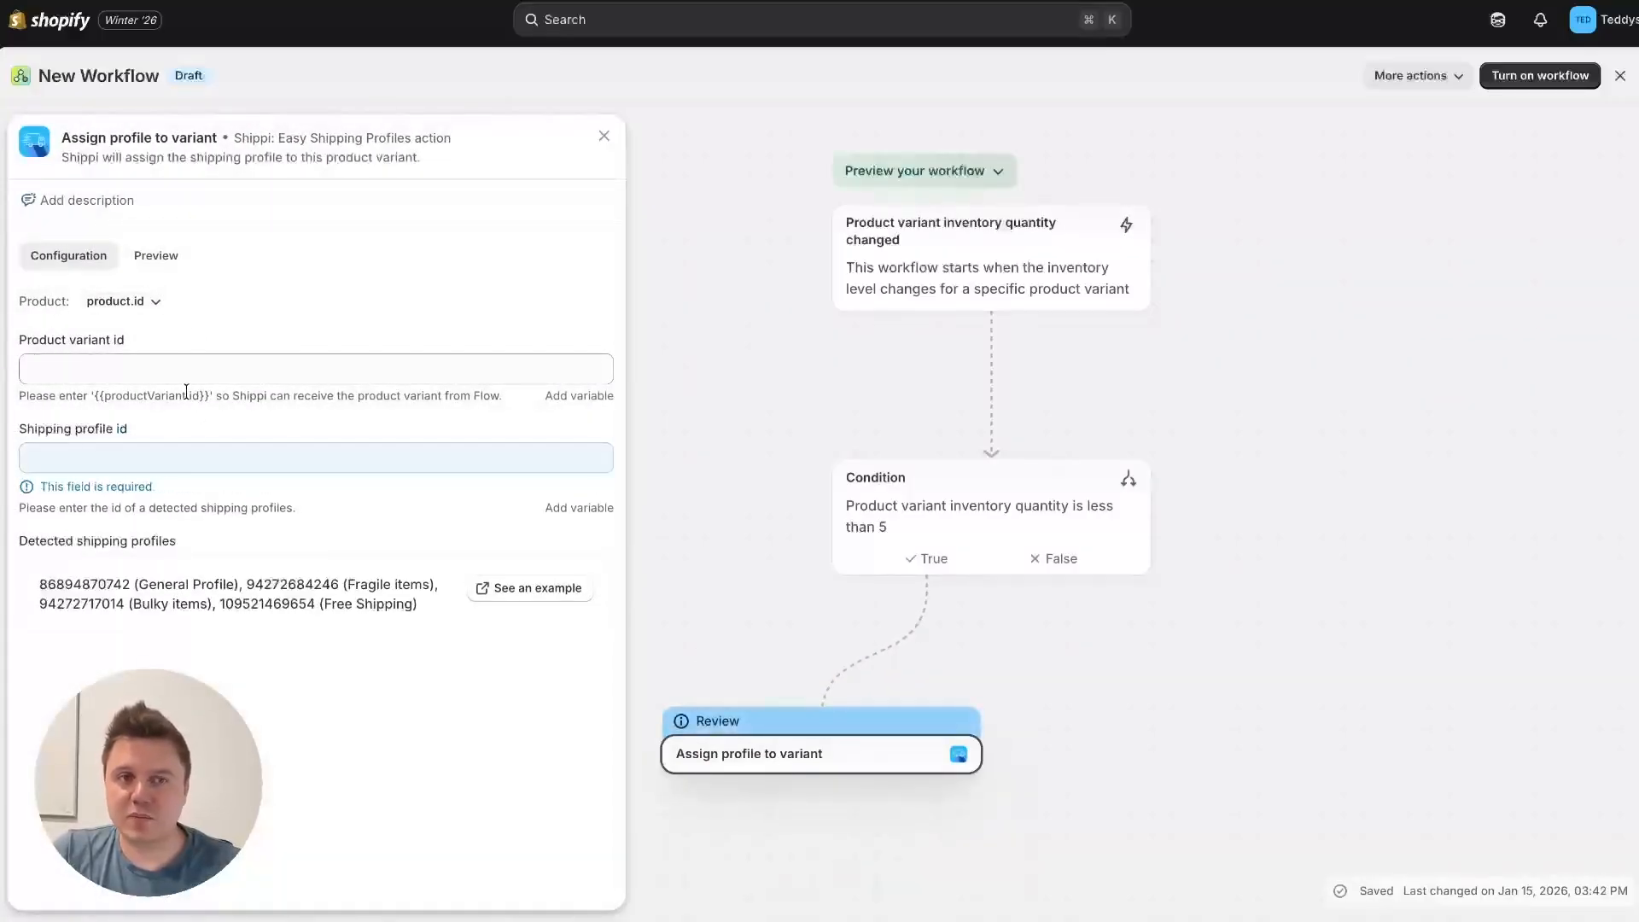
{"action": "left_click_drag", "start_coordinate": [208, 397], "coordinate": [98, 400]}
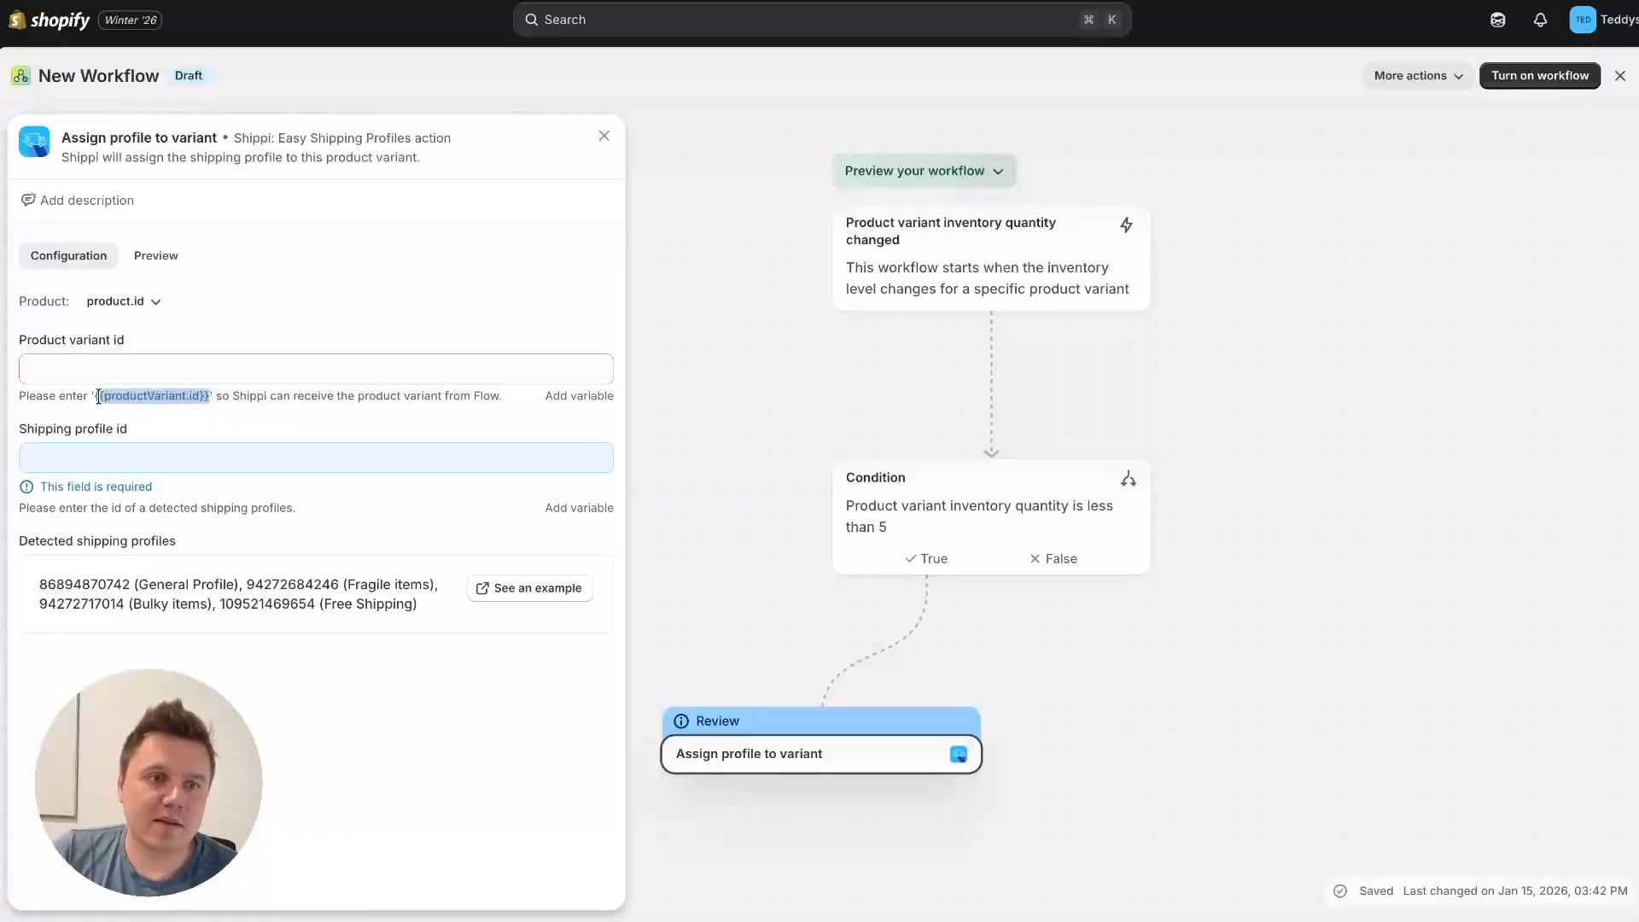
{"action": "left_click_drag", "start_coordinate": [94, 398], "coordinate": [199, 393]}
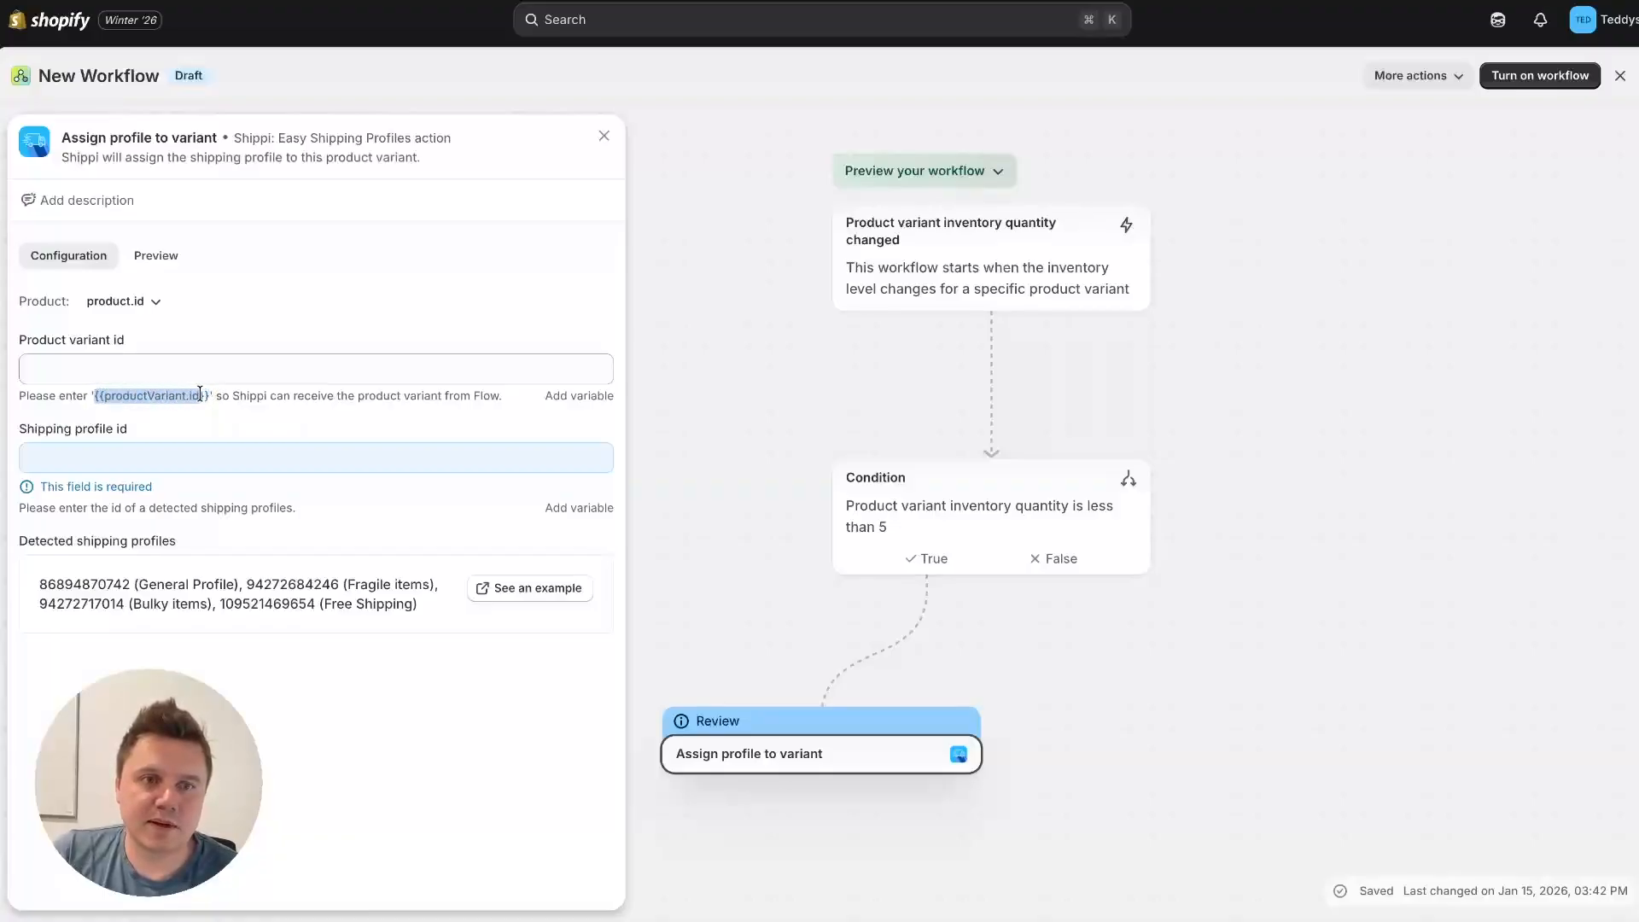
{"action": "left_click", "coordinate": [158, 372]}
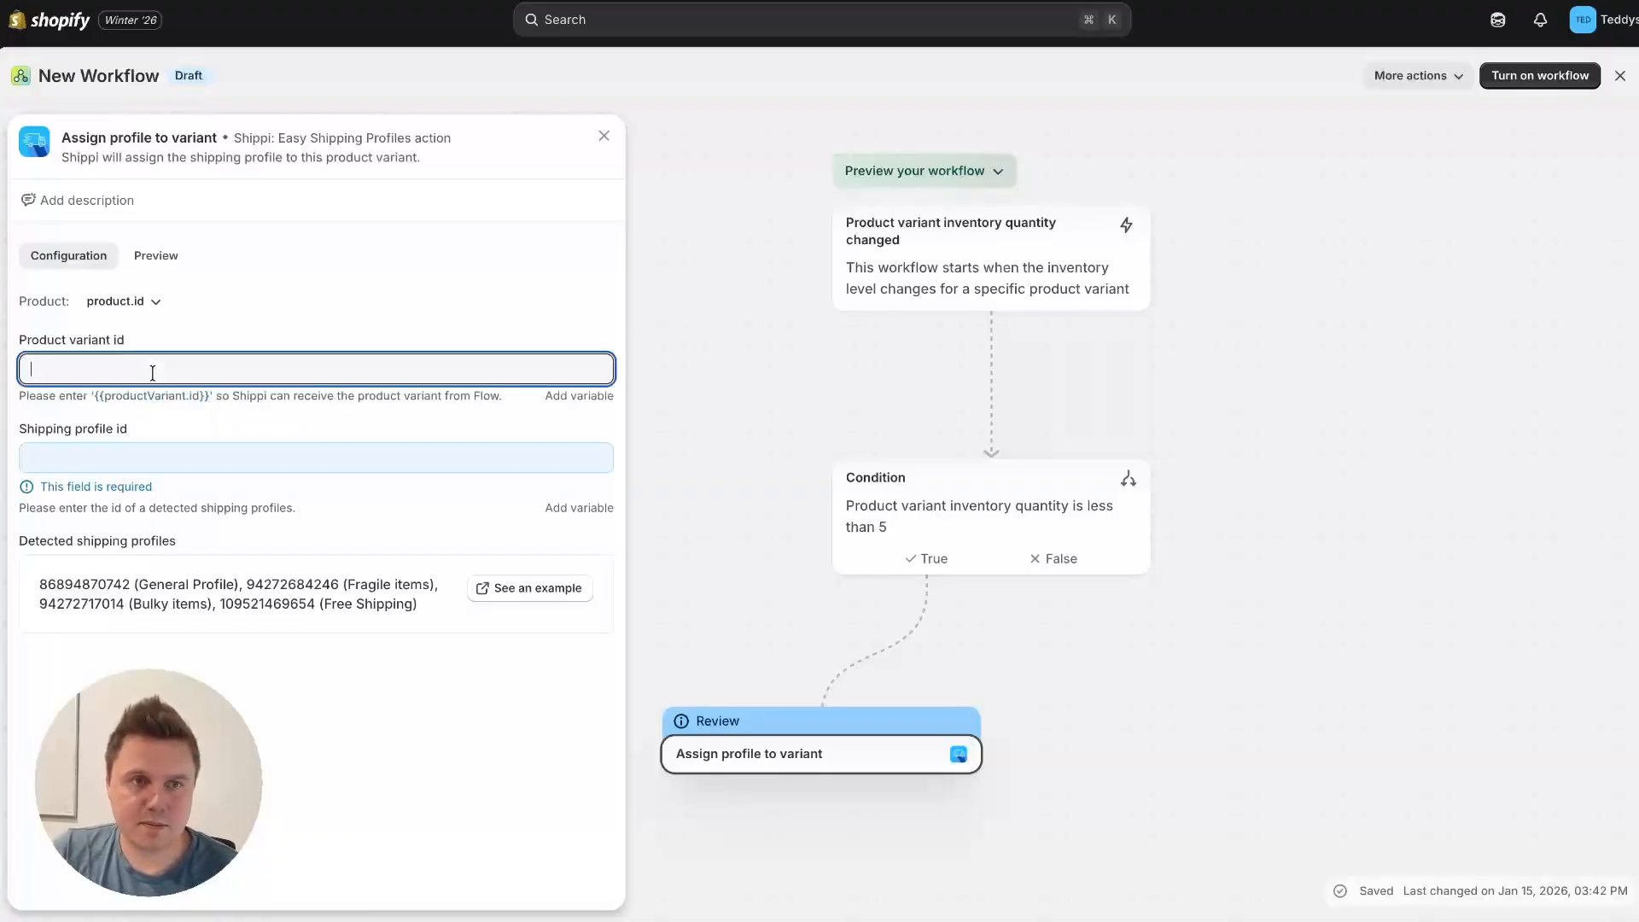
{"action": "type", "text": "{{productVariant.id}}"}
{"action": "left_click", "coordinate": [258, 336]}
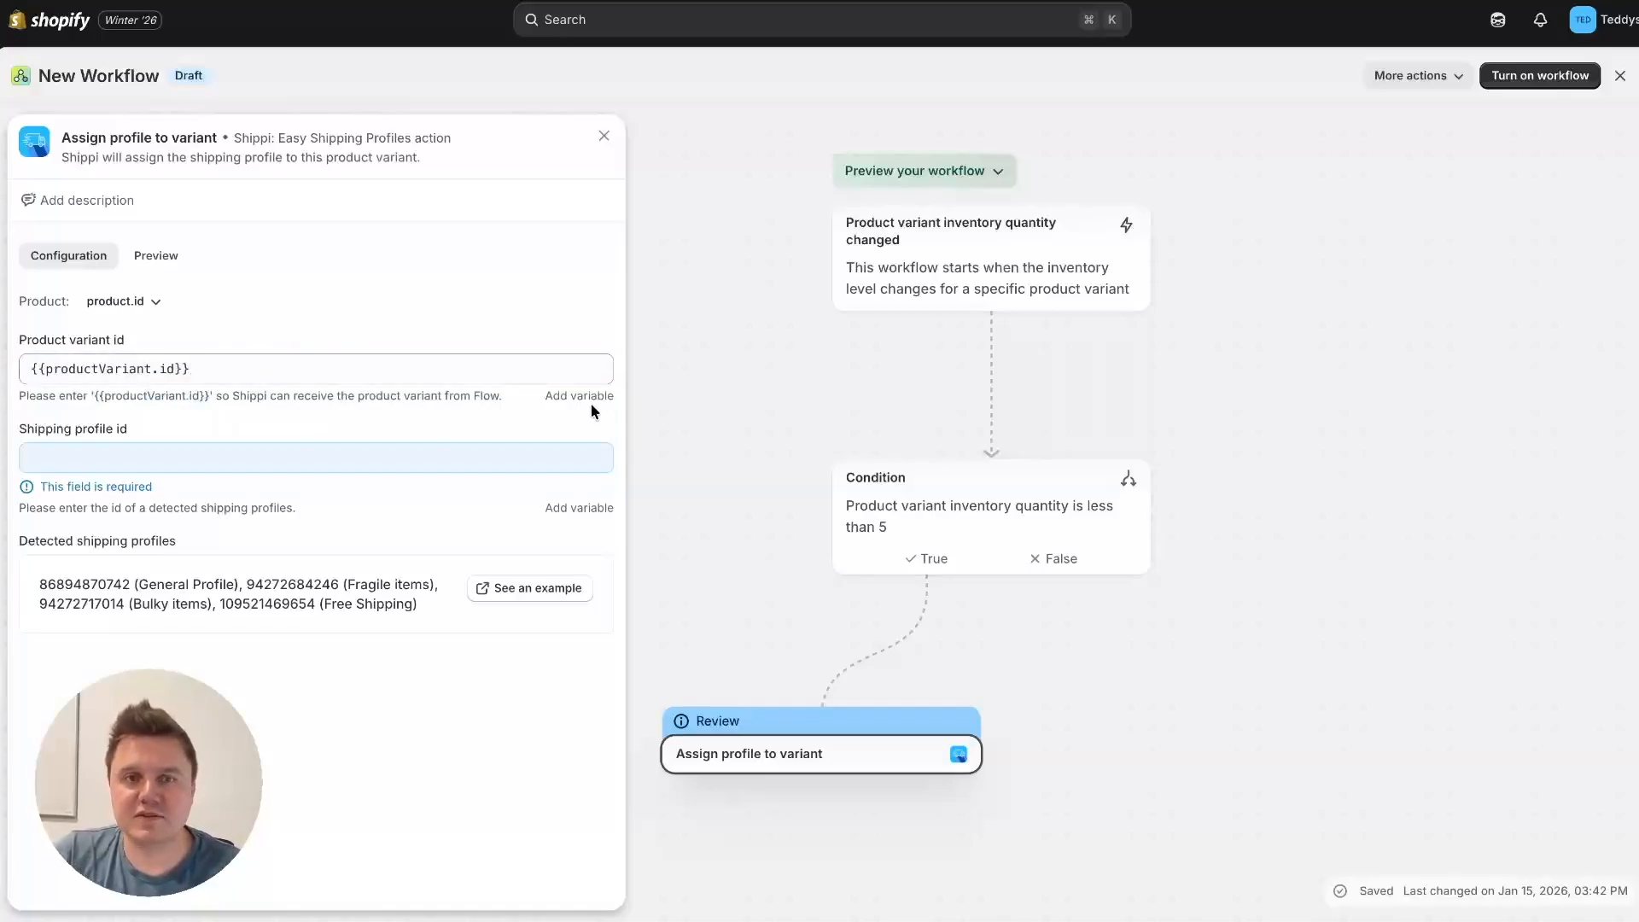
{"action": "left_click", "coordinate": [141, 462]}
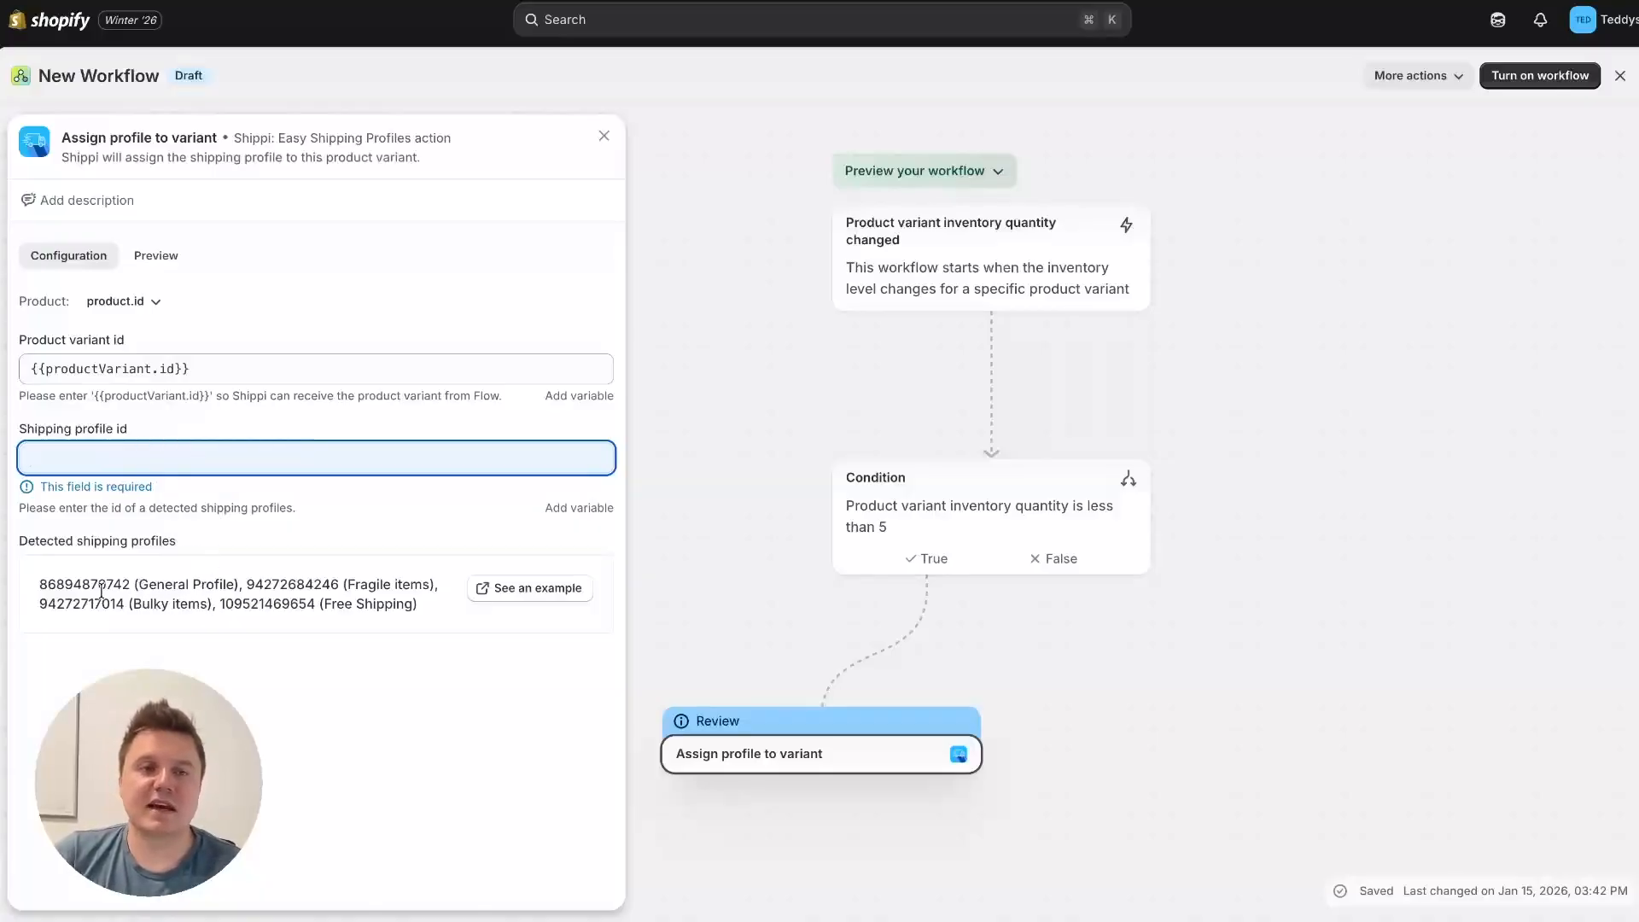
{"action": "left_click_drag", "start_coordinate": [37, 586], "coordinate": [120, 581]}
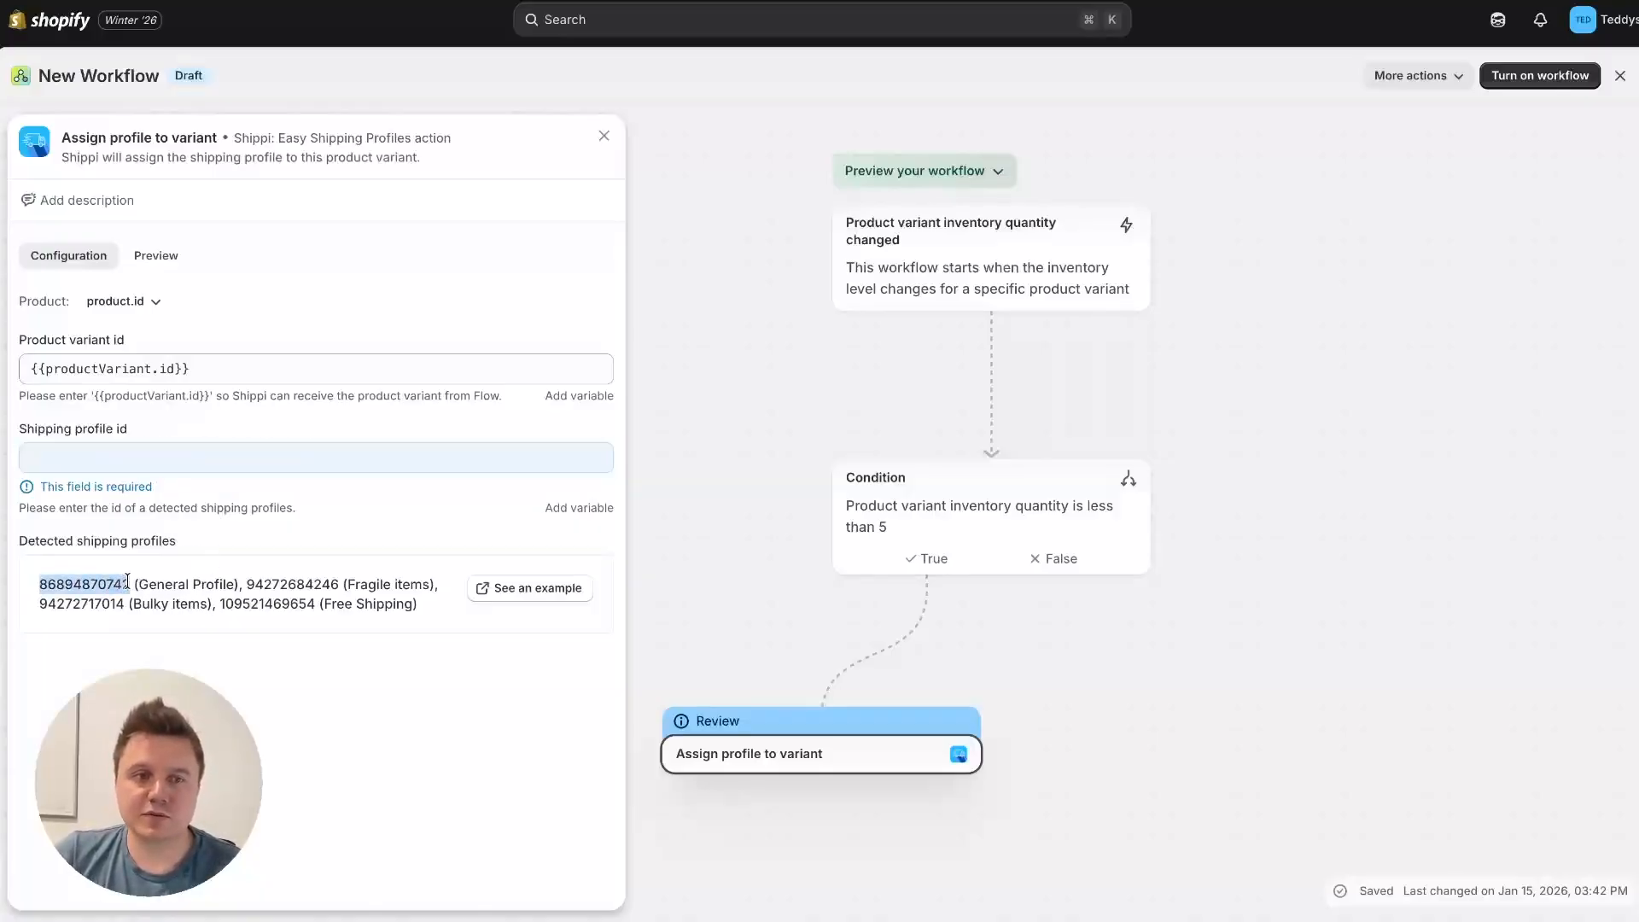
{"action": "left_click", "coordinate": [139, 461]}
{"action": "key", "text": "ctrl+v"}
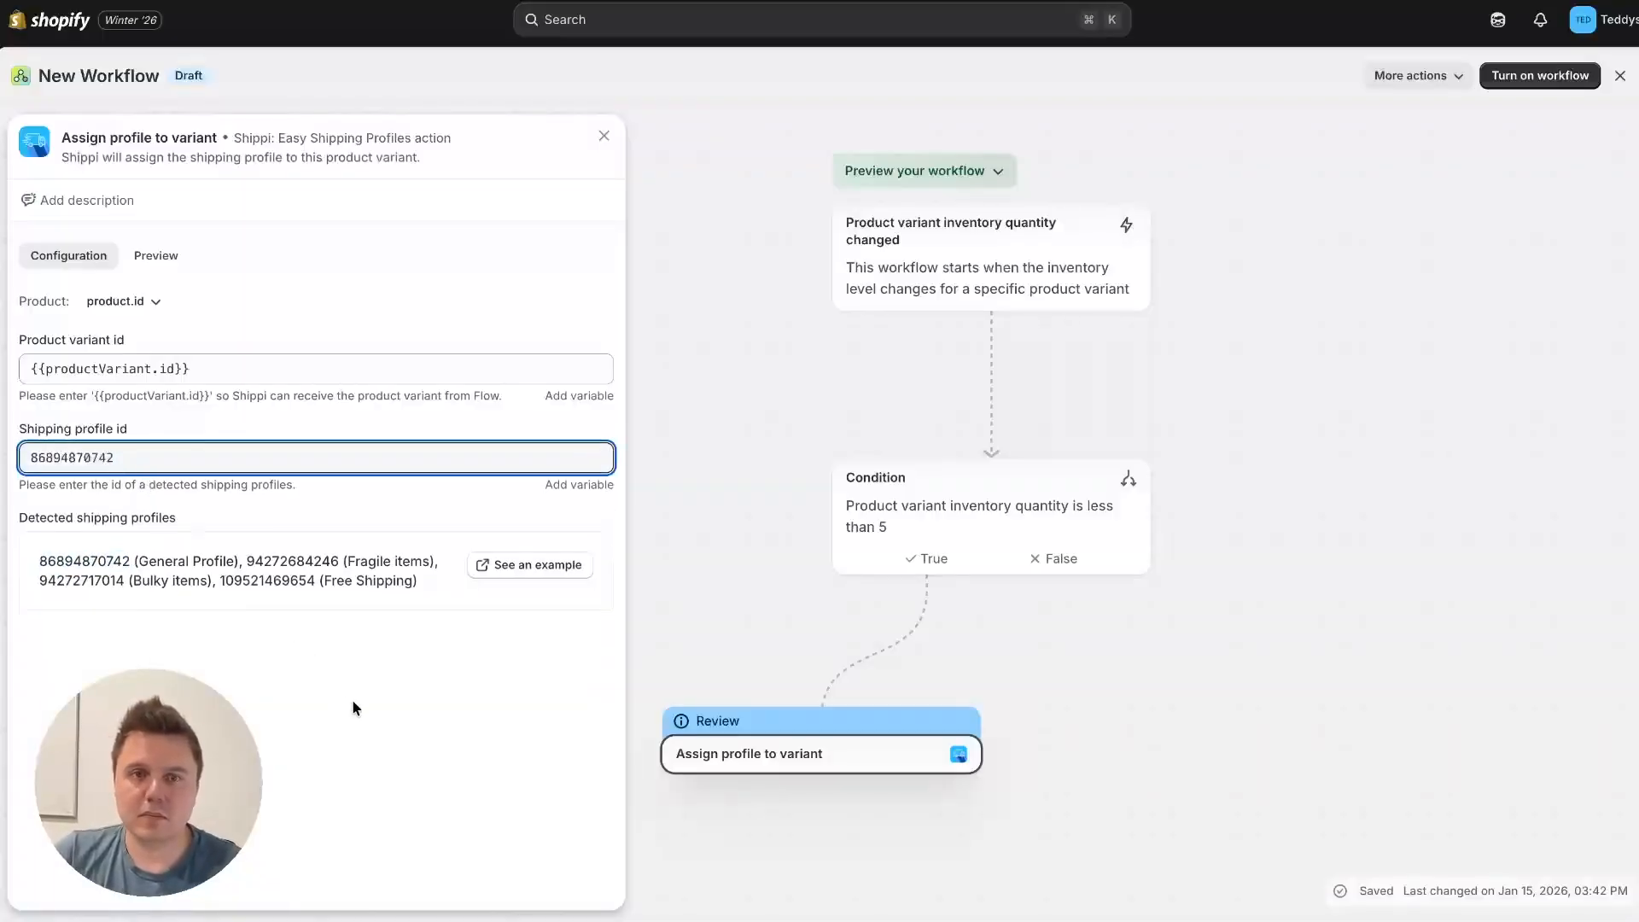
{"action": "left_click", "coordinate": [677, 615]}
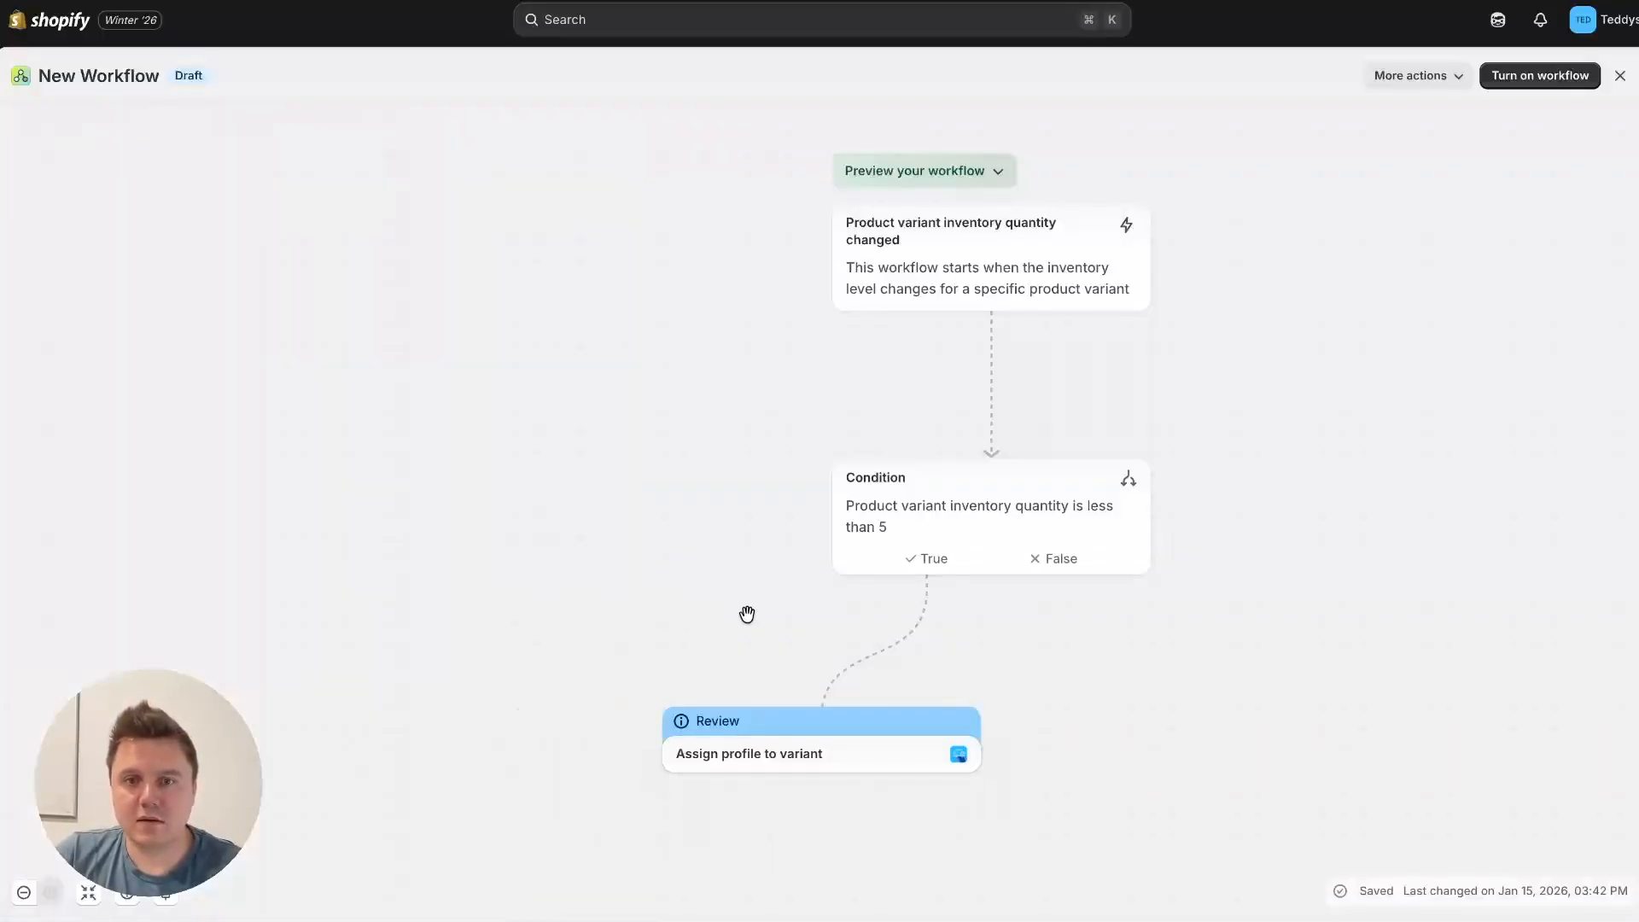
Step: Add Shippi's "Assign profile to variant" action to the condition's False branch
{"action": "left_click", "coordinate": [1055, 598]}
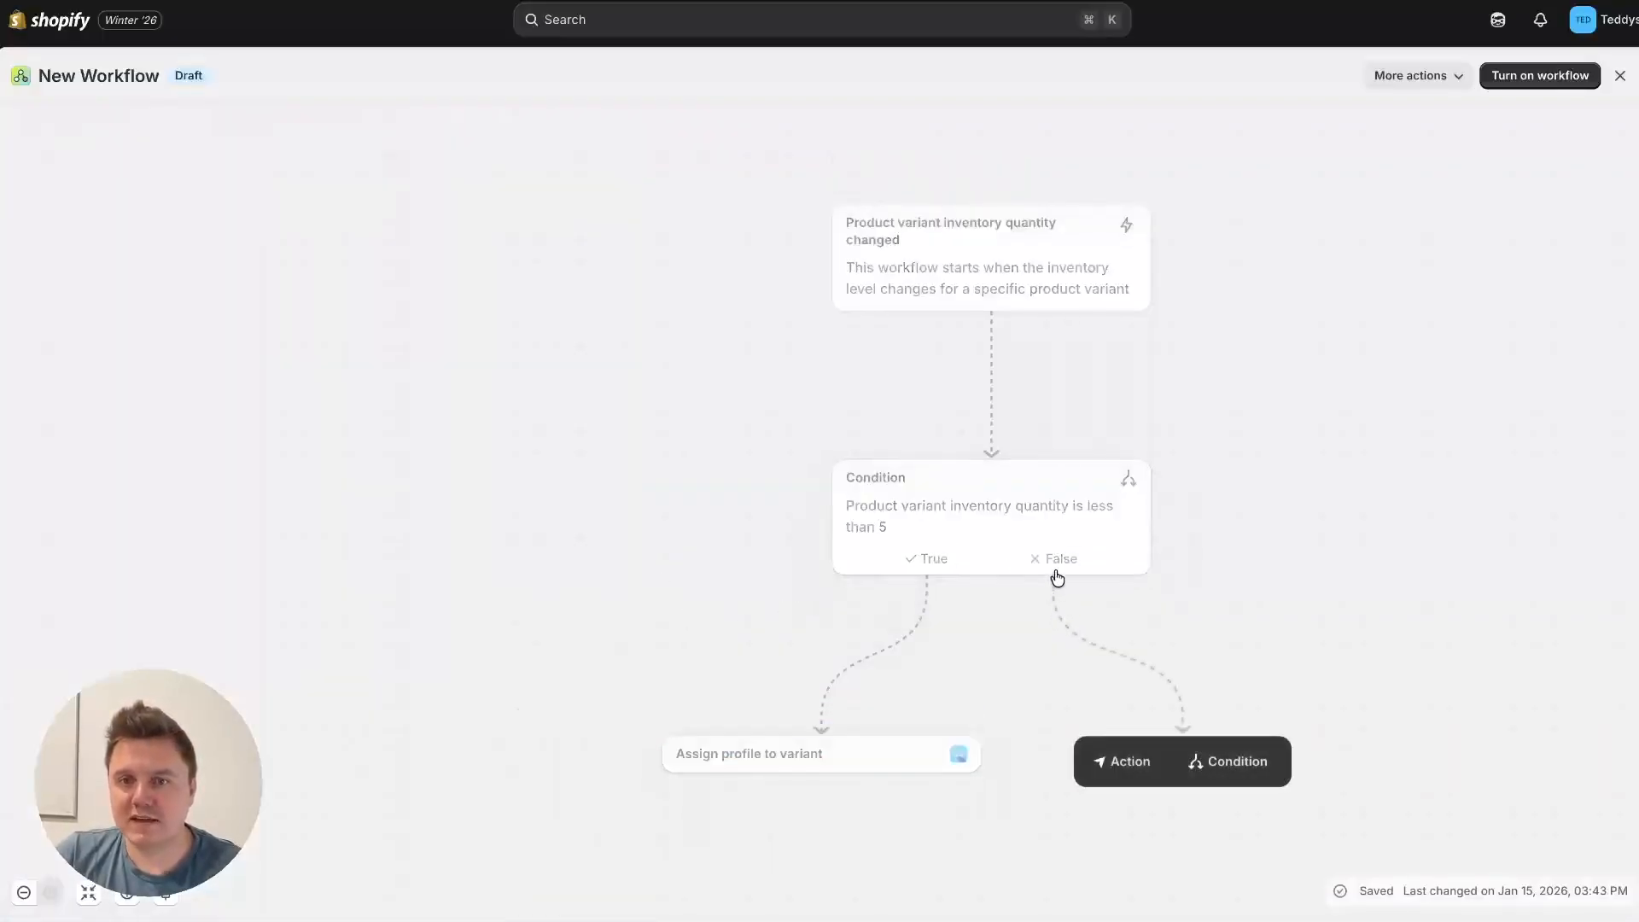
{"action": "left_click", "coordinate": [1105, 762]}
{"action": "left_click", "coordinate": [347, 580]}
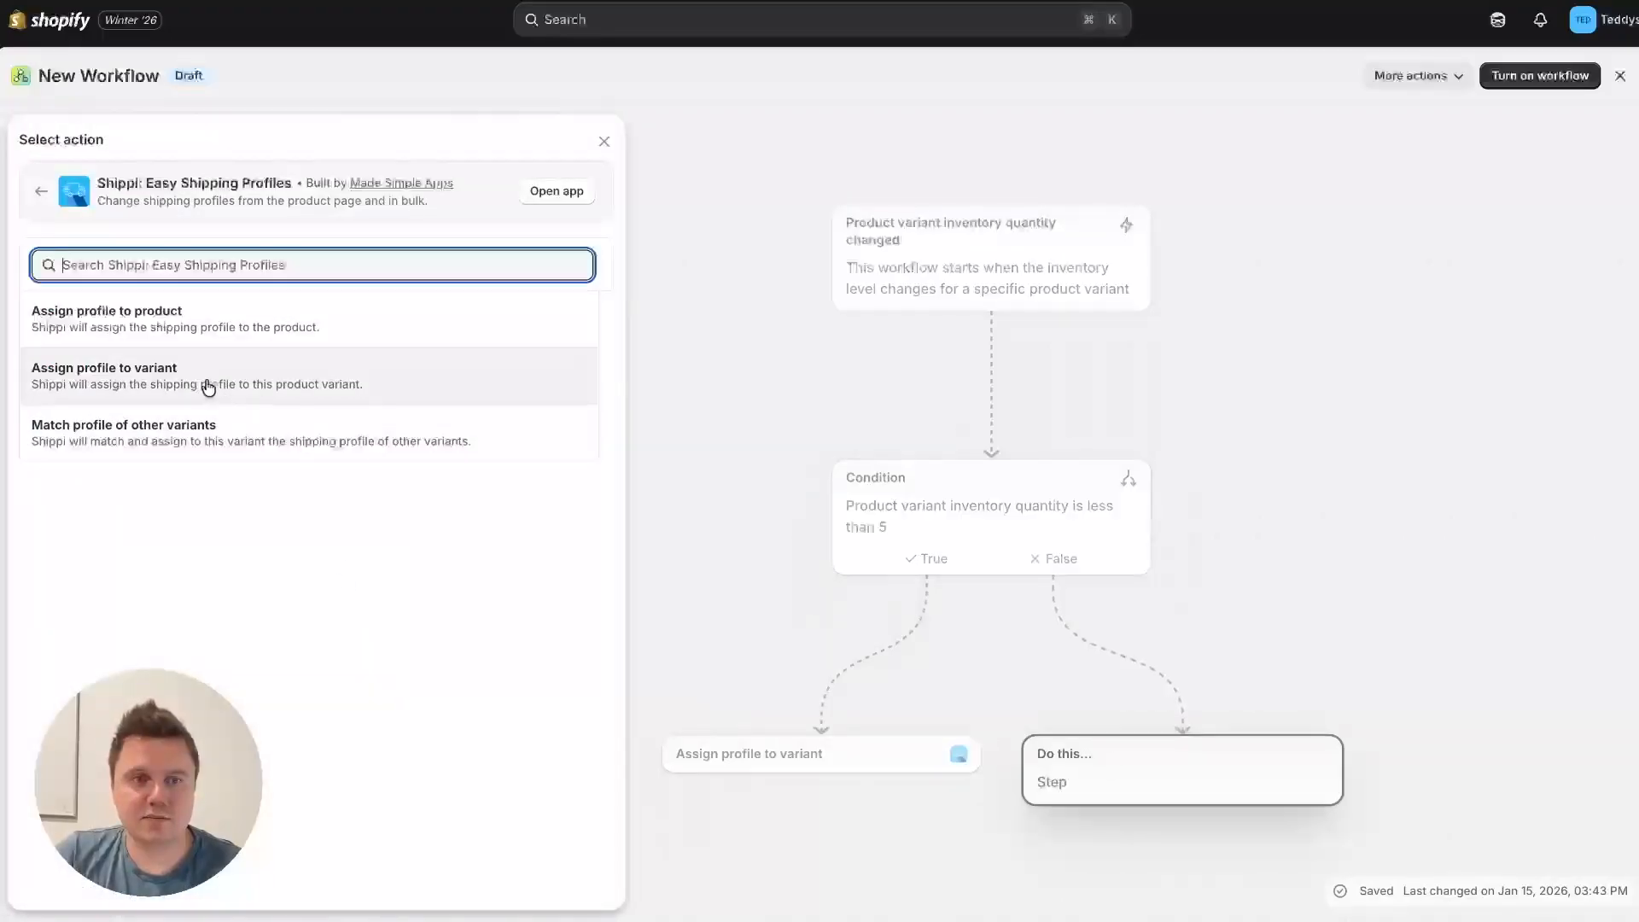
{"action": "left_click", "coordinate": [205, 372]}
Step: Set the False-branch action's product variant id to {{productVariant.id}}, copied from its help text
{"action": "left_click", "coordinate": [1204, 753]}
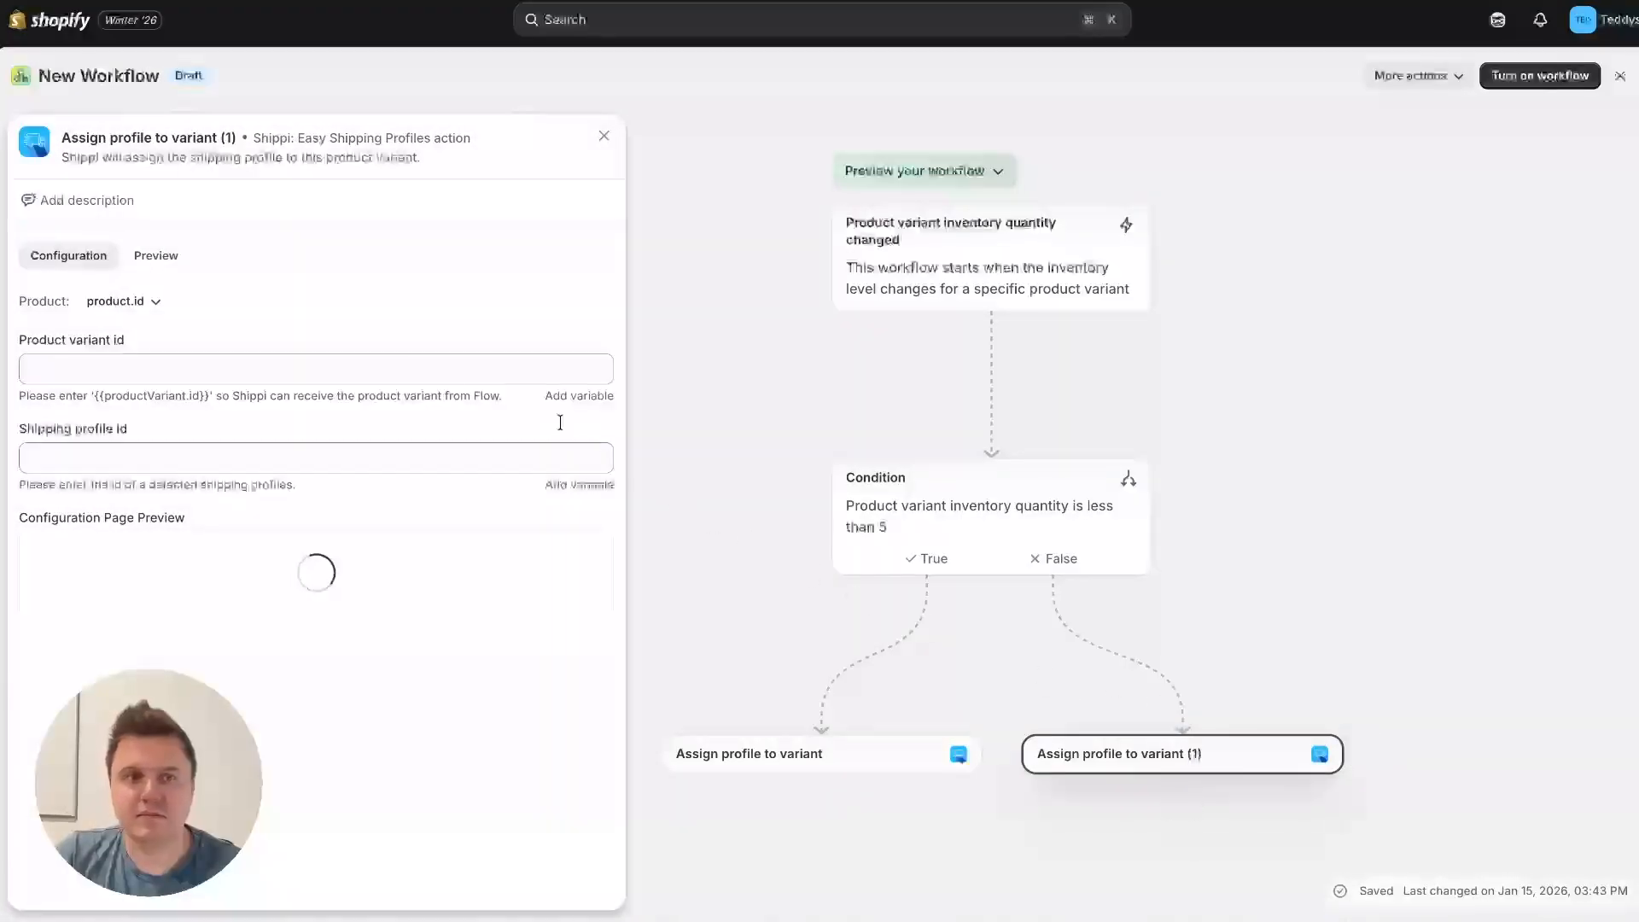
{"action": "left_click_drag", "start_coordinate": [95, 395], "coordinate": [209, 394]}
{"action": "key", "text": "super+c"}
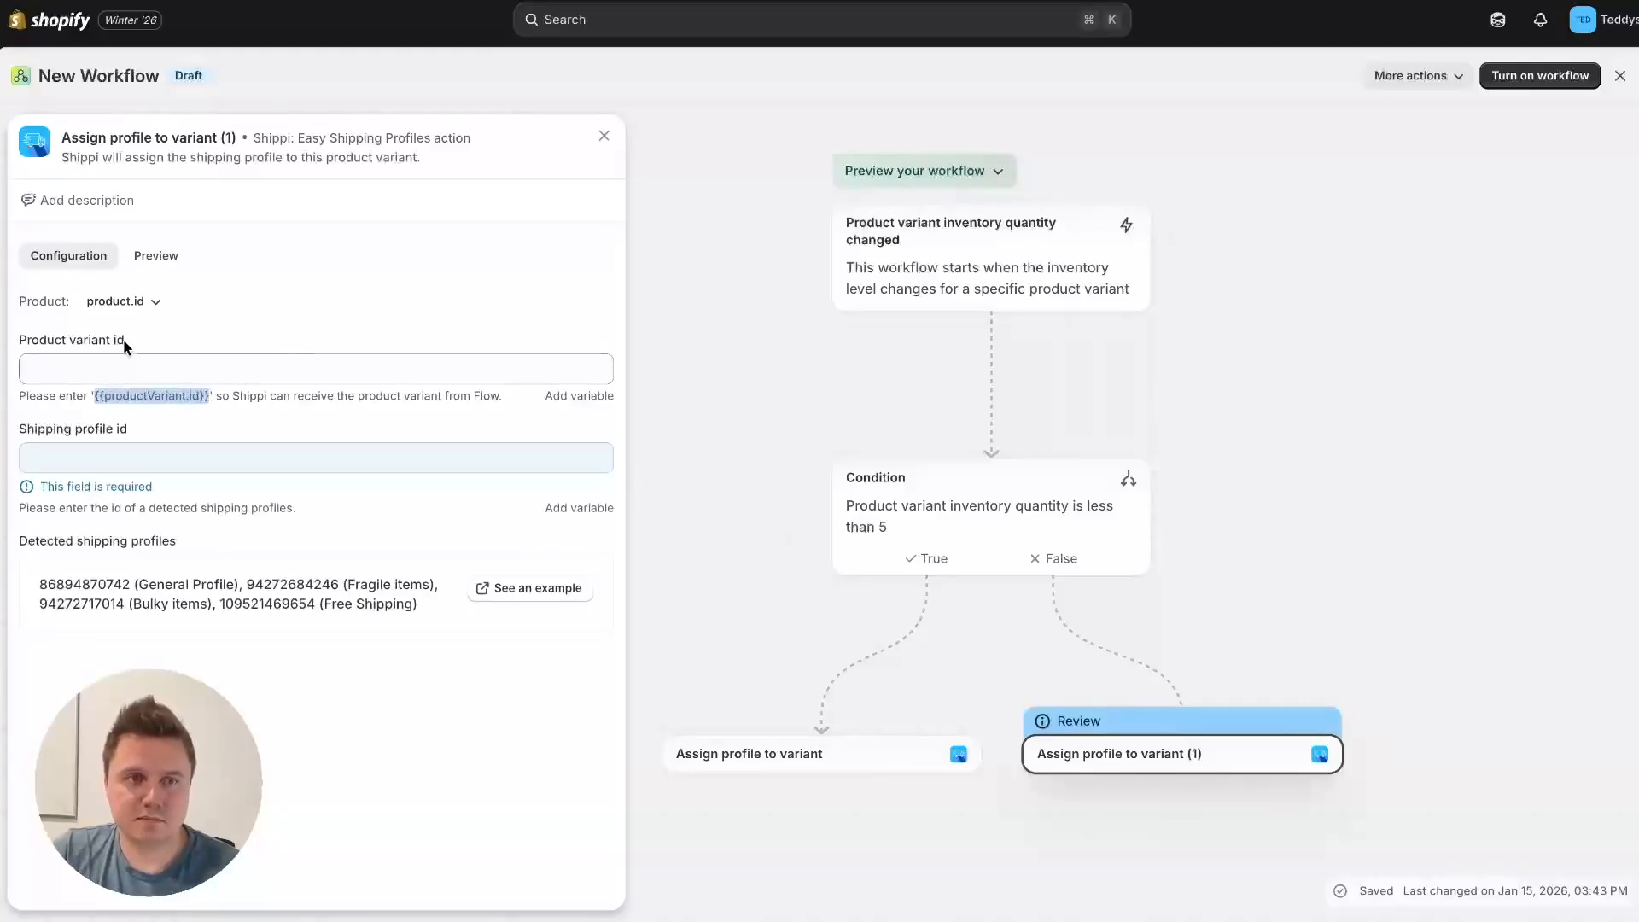
{"action": "left_click", "coordinate": [101, 371]}
{"action": "key", "text": "super+v"}
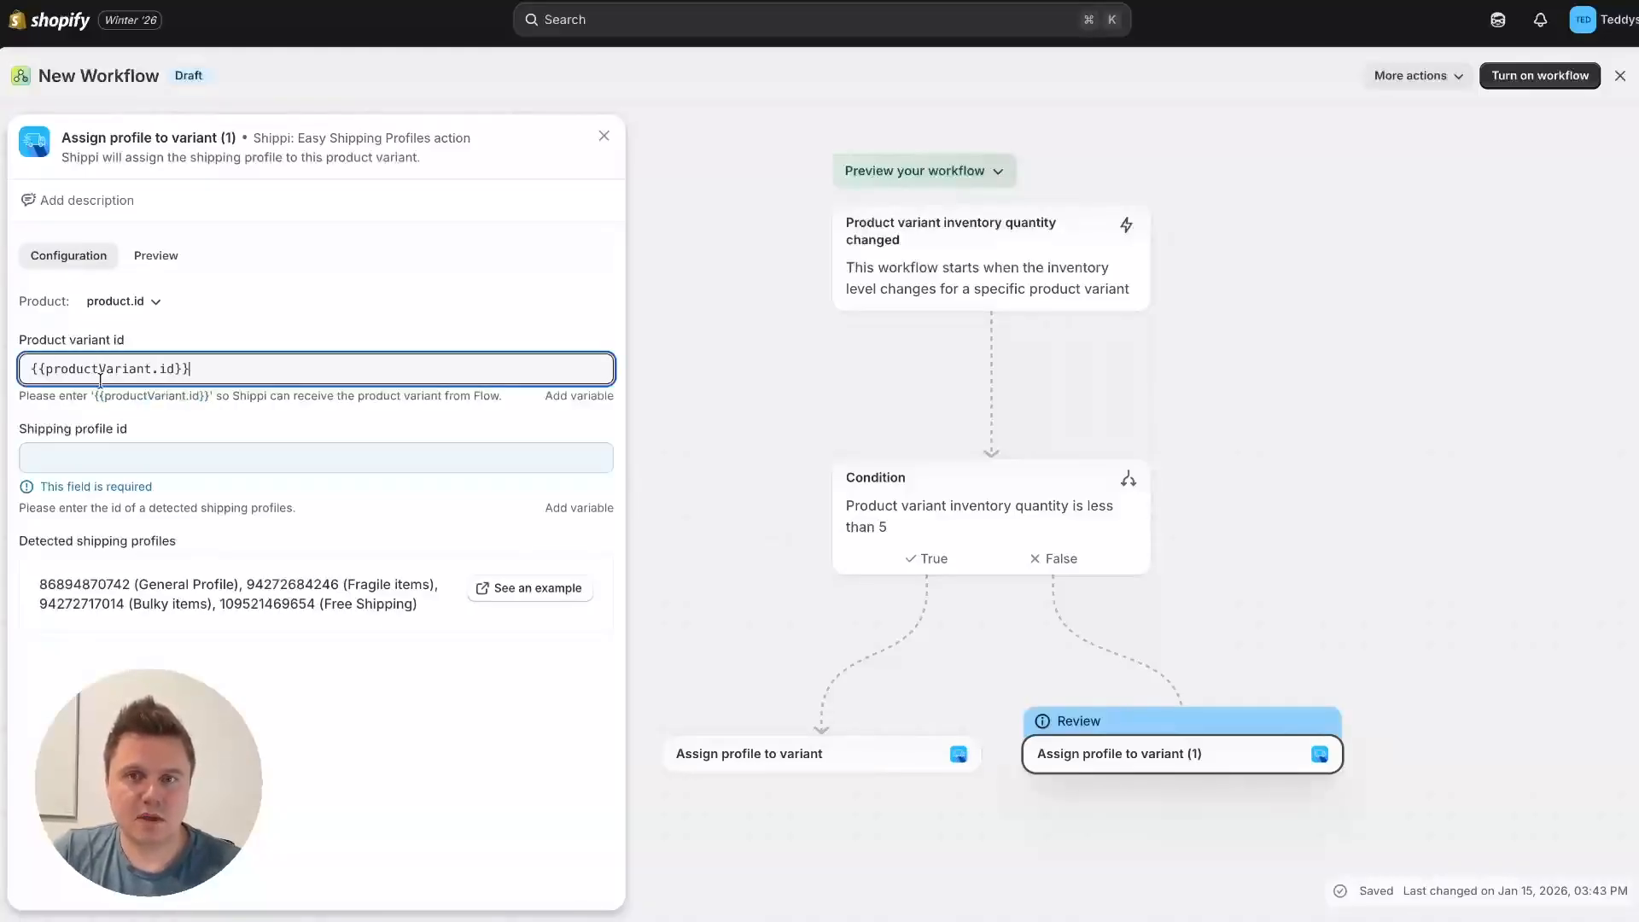
{"action": "left_click", "coordinate": [111, 448]}
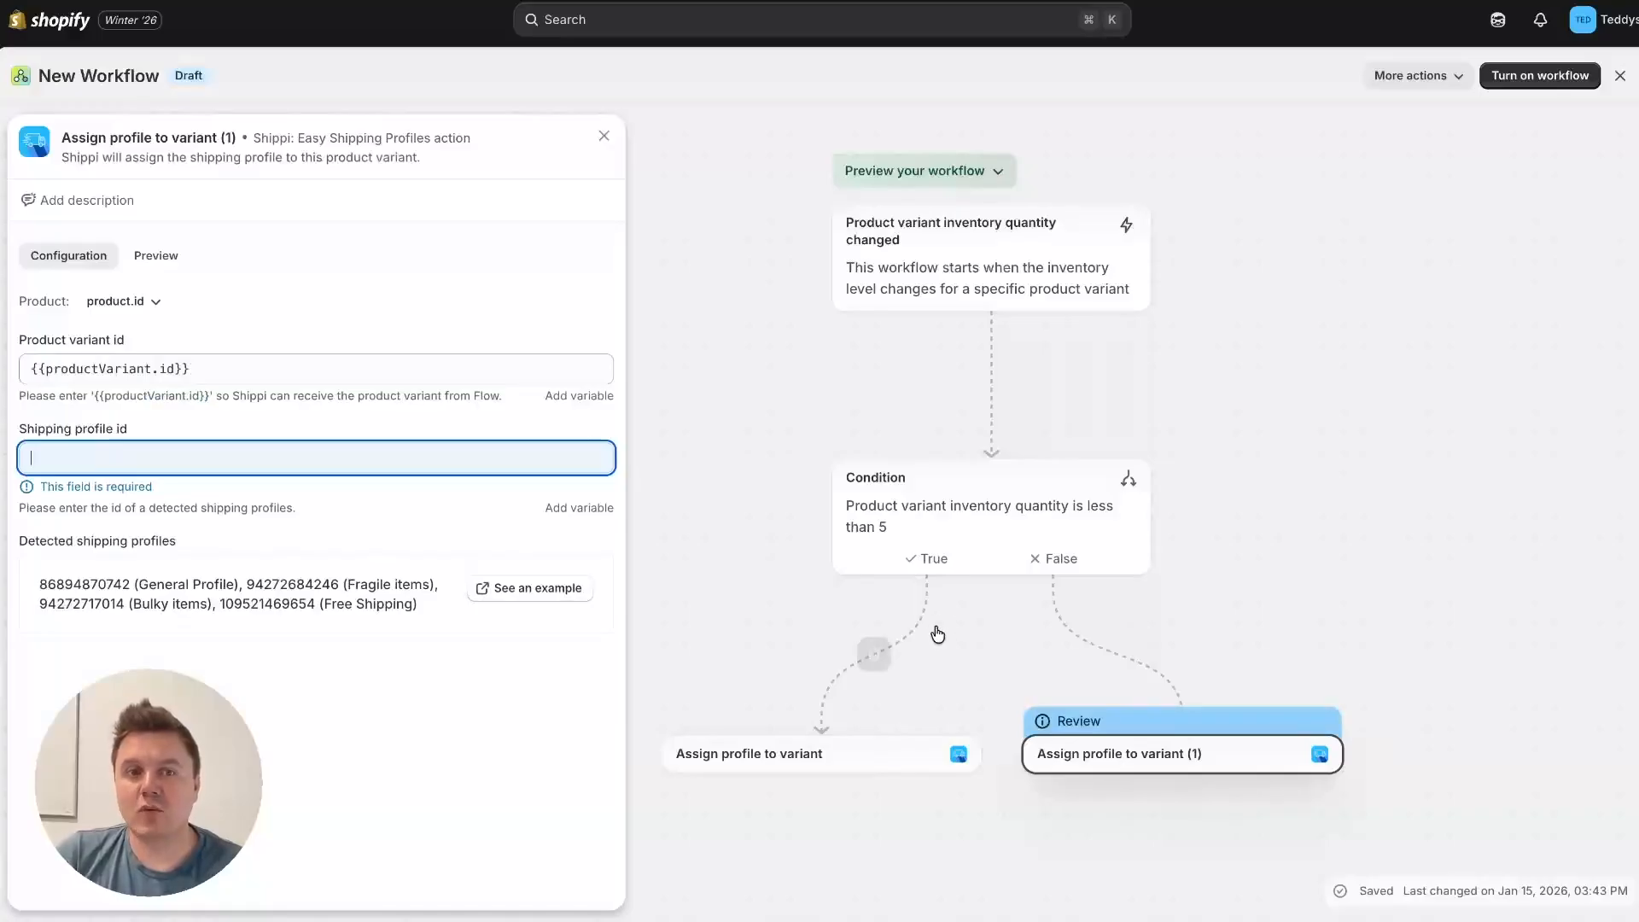
{"action": "left_click_drag", "start_coordinate": [220, 603], "coordinate": [290, 599]}
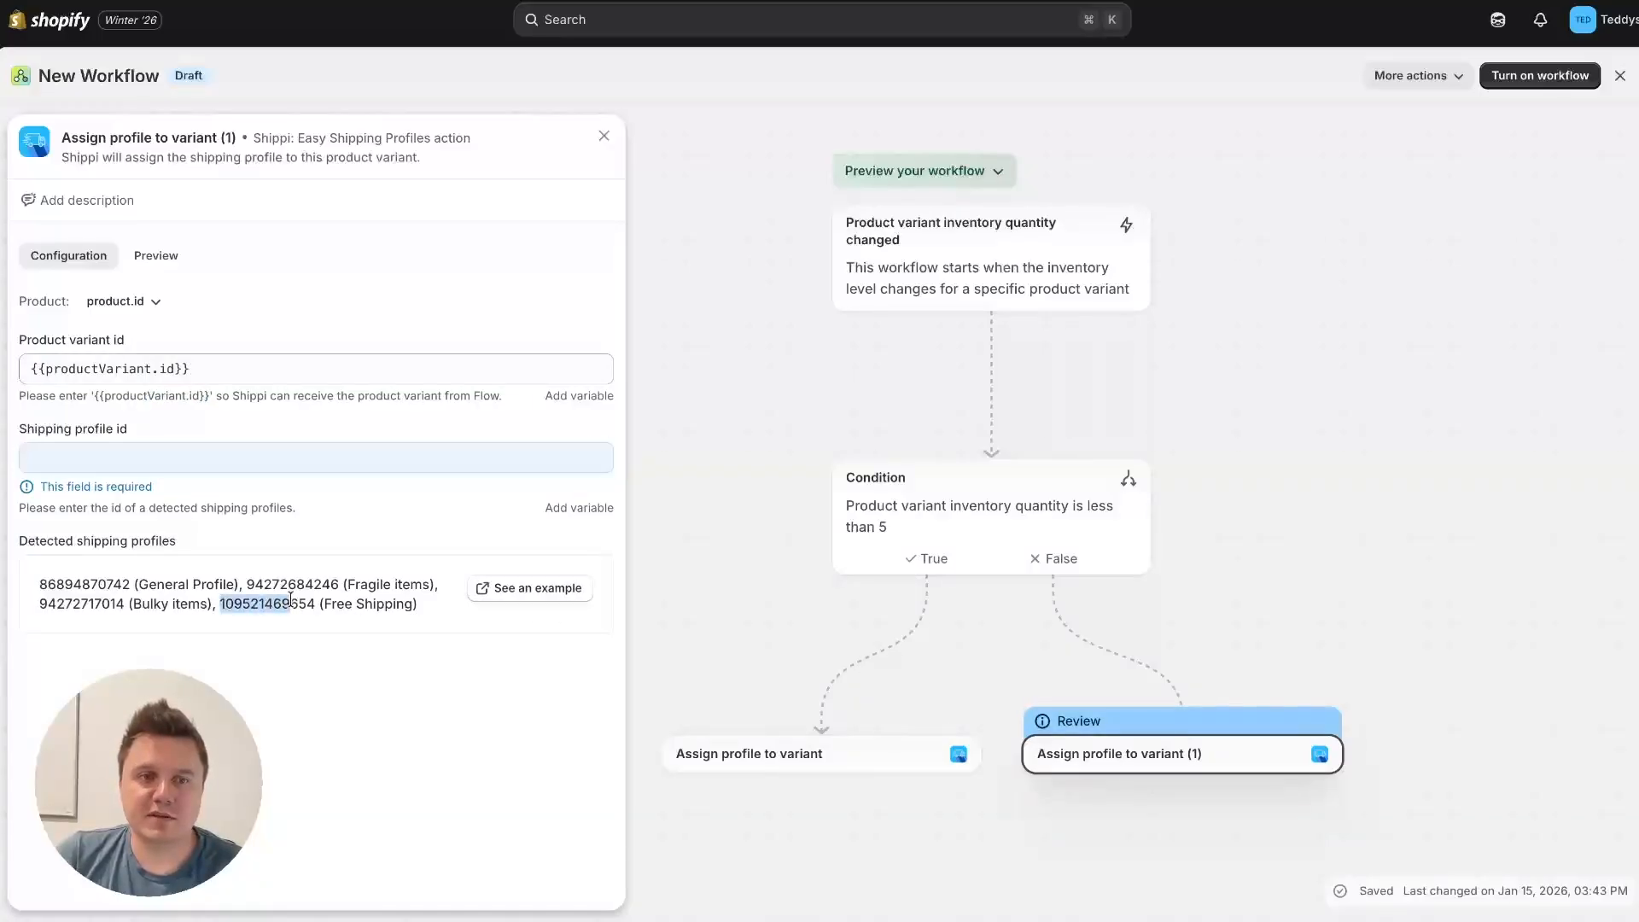
{"action": "left_click", "coordinate": [174, 454]}
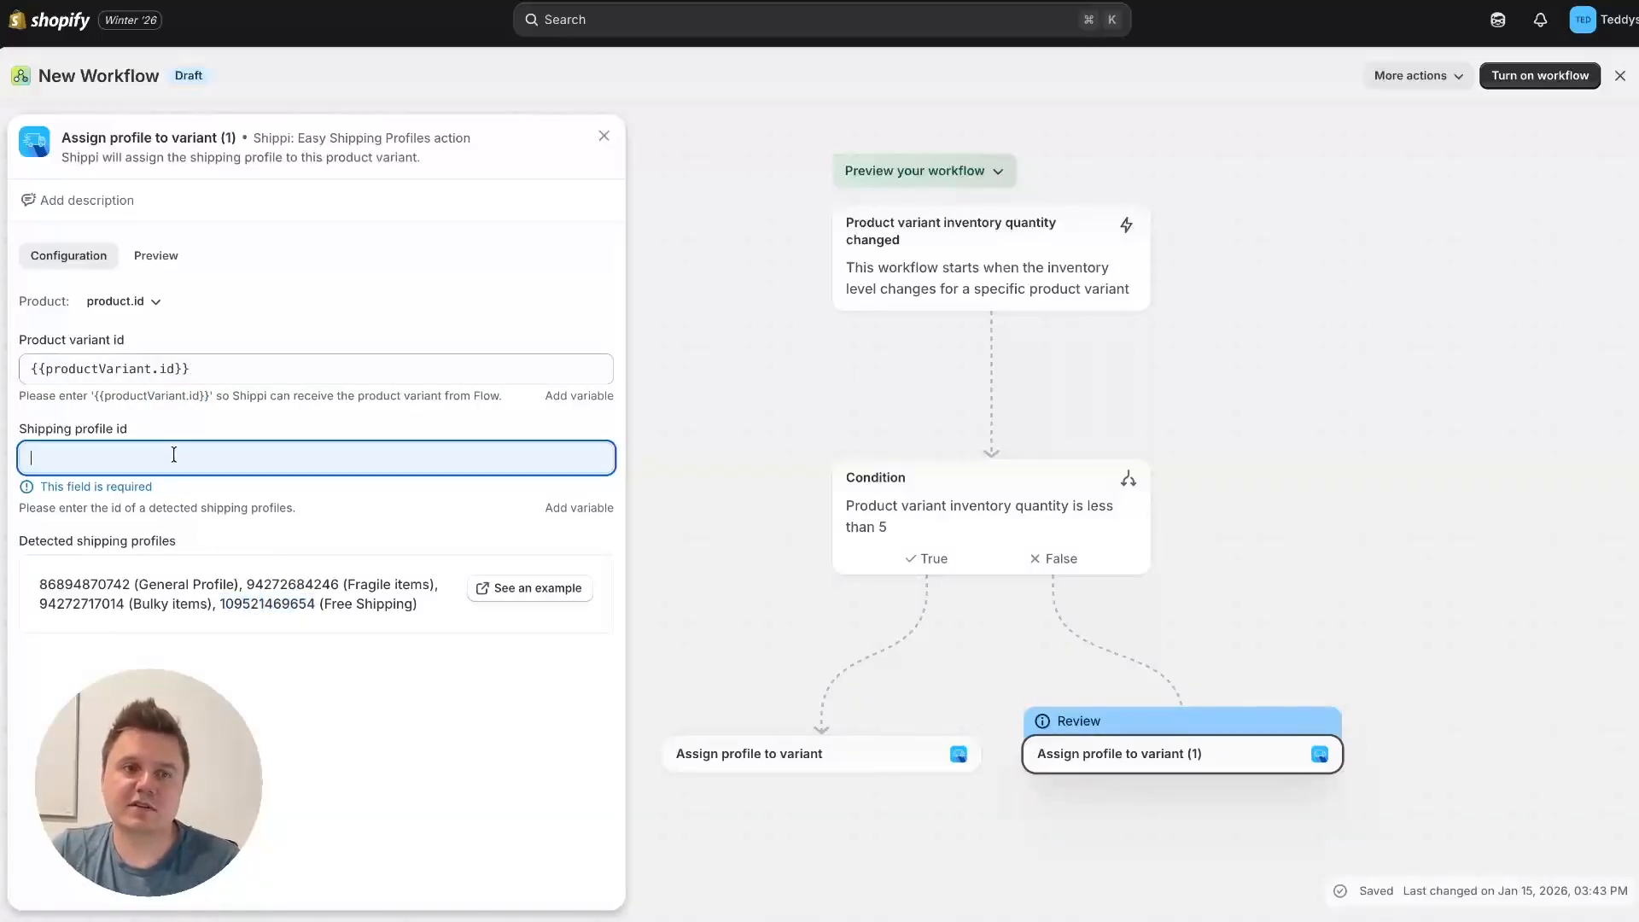
{"action": "key", "text": "ctrl+v"}
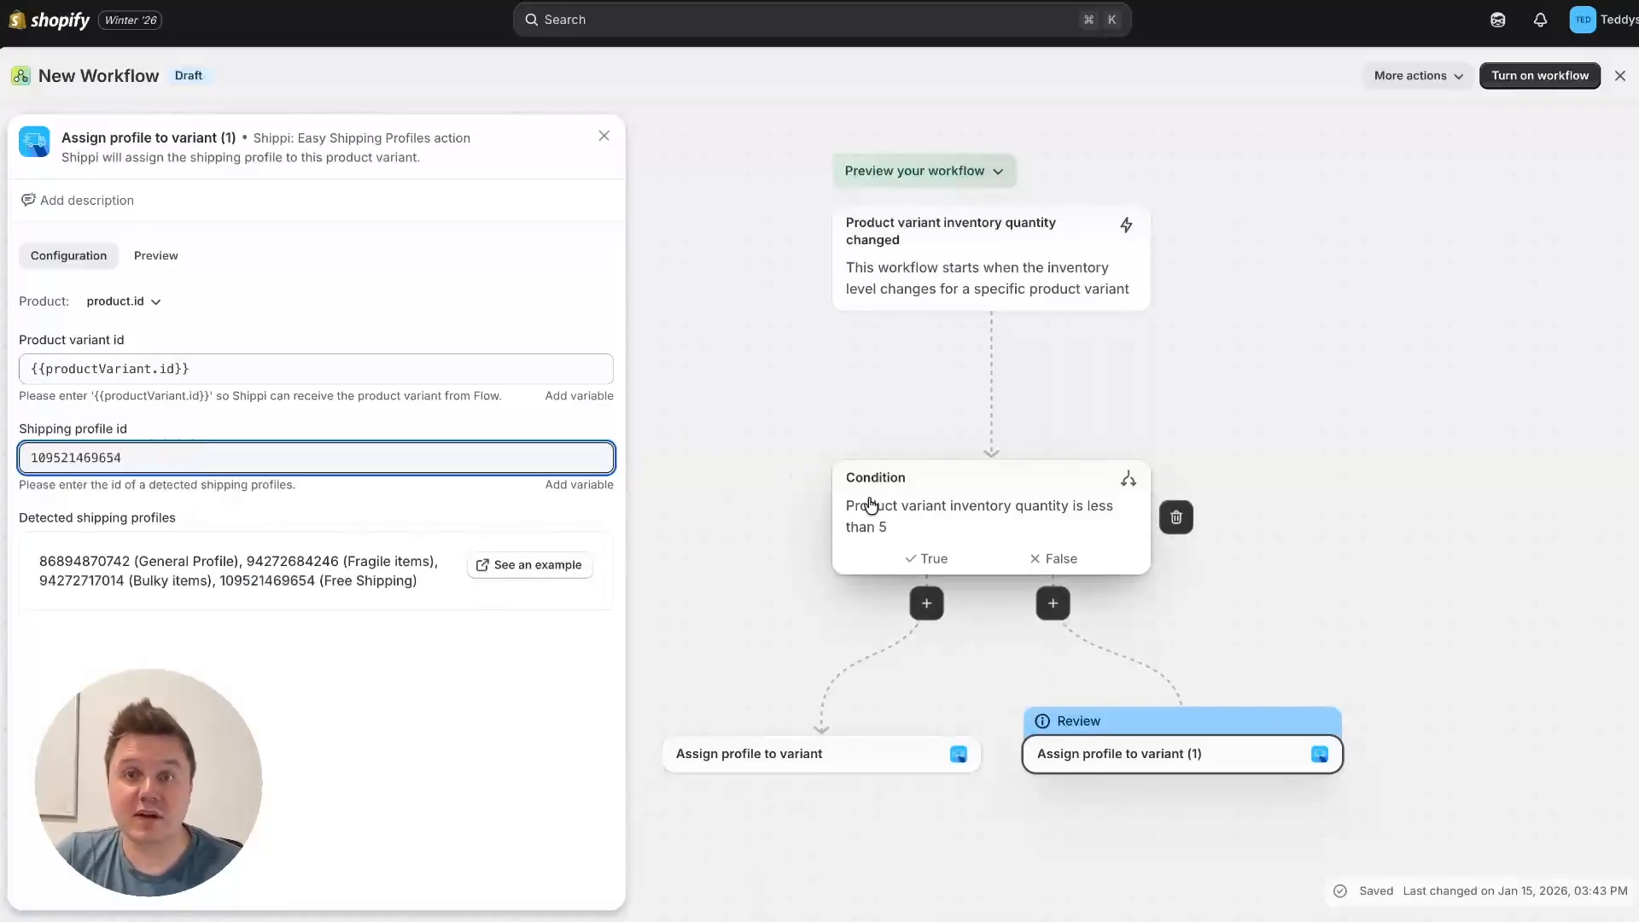
Step: Close the False-branch action's configuration and turn on the workflow, confirming its activation
{"action": "left_click", "coordinate": [766, 524]}
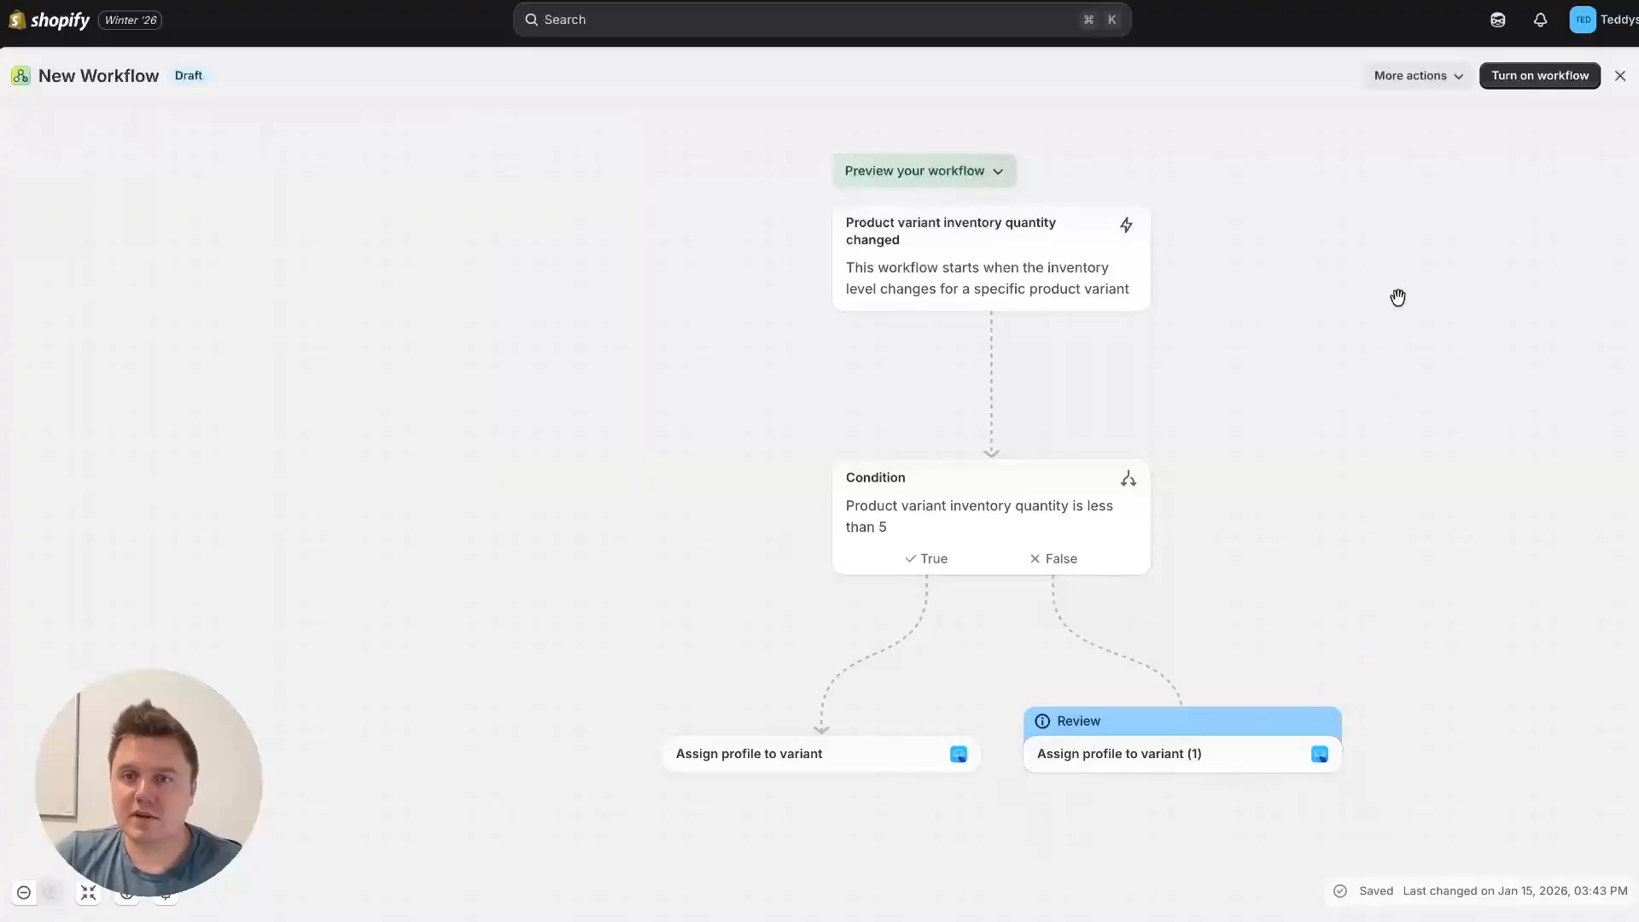
{"action": "left_click", "coordinate": [1540, 77]}
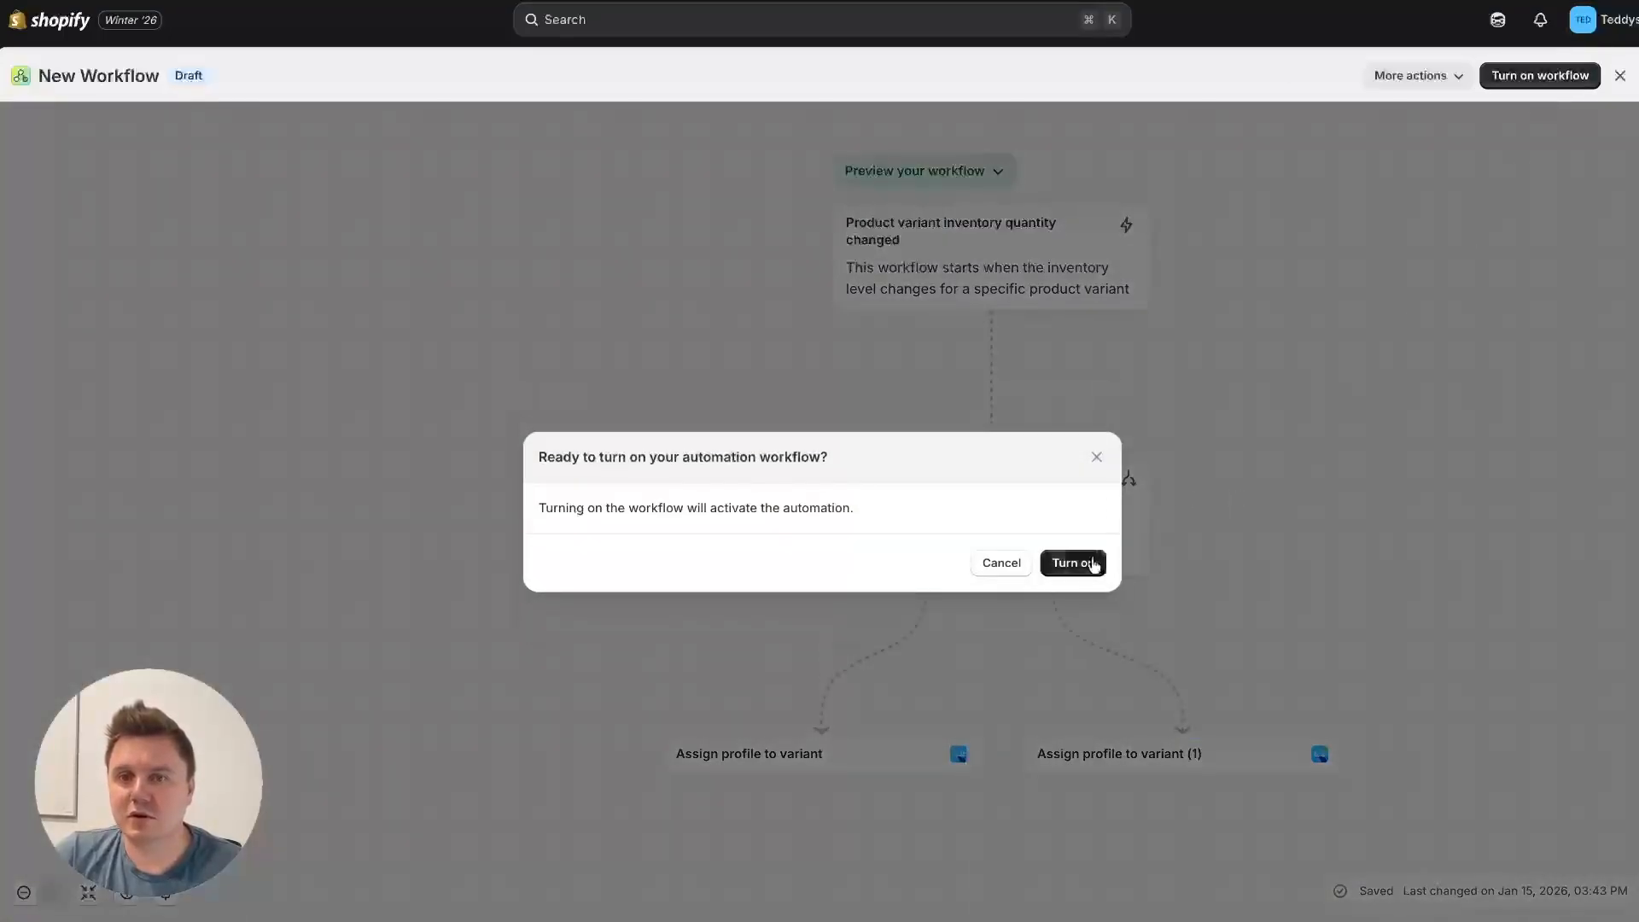
{"action": "left_click", "coordinate": [1091, 564]}
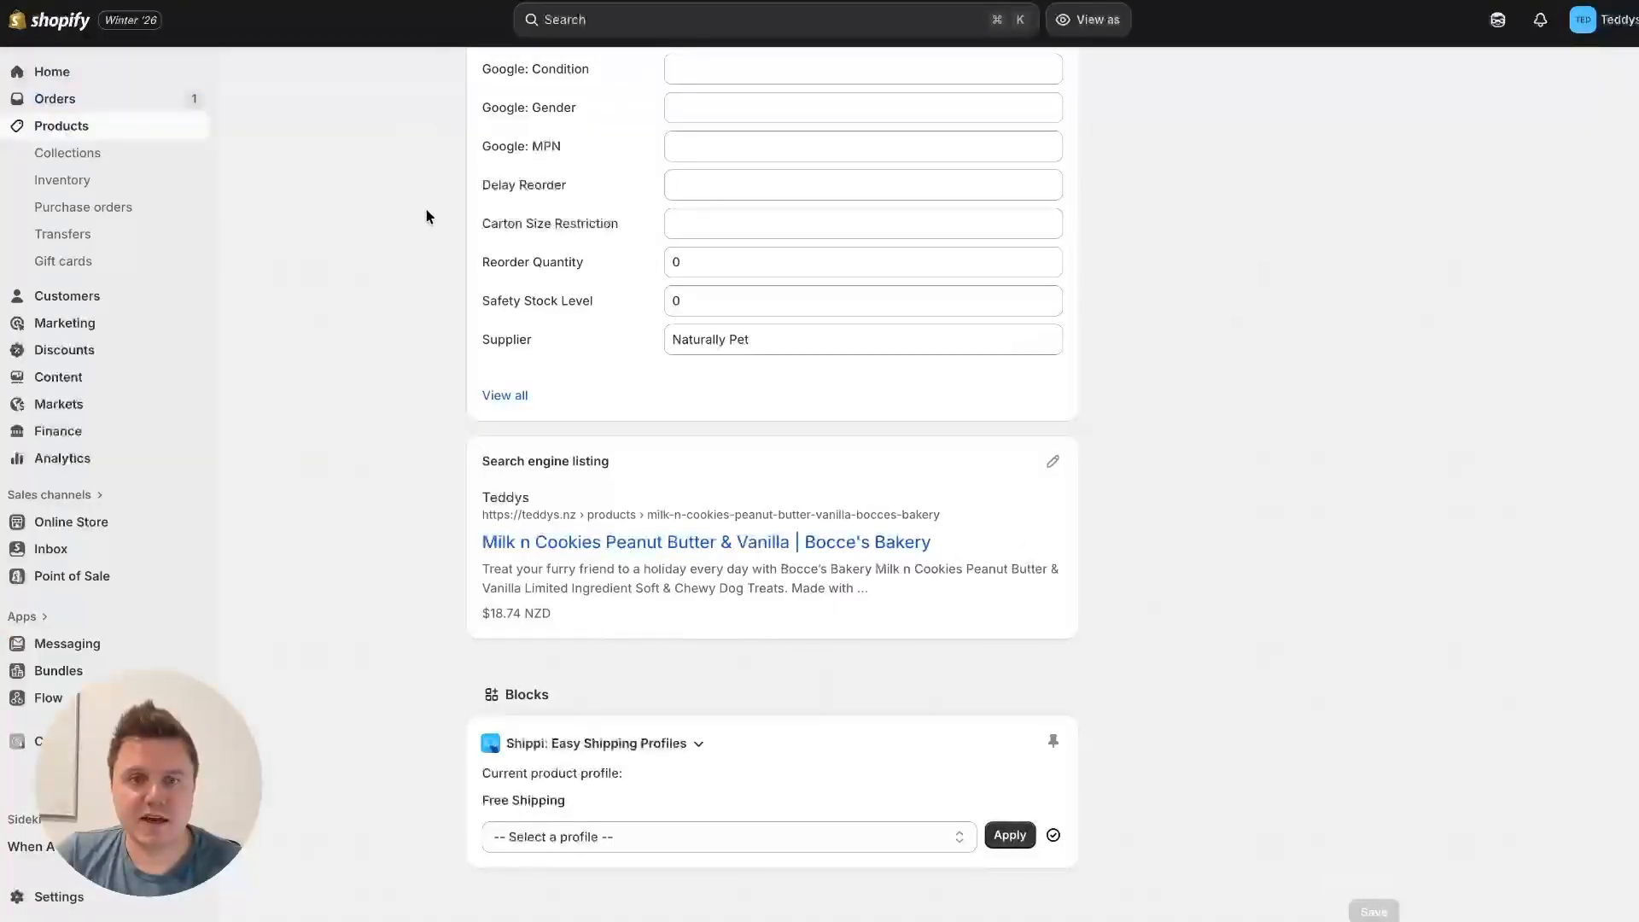
Step: Check the inventory and the current Shippi shipping profile on the Milk n Cookies Peanut Butter & Vanilla product page
{"action": "scroll", "coordinate": [427, 216], "scroll_direction": "up", "scroll_amount": 20}
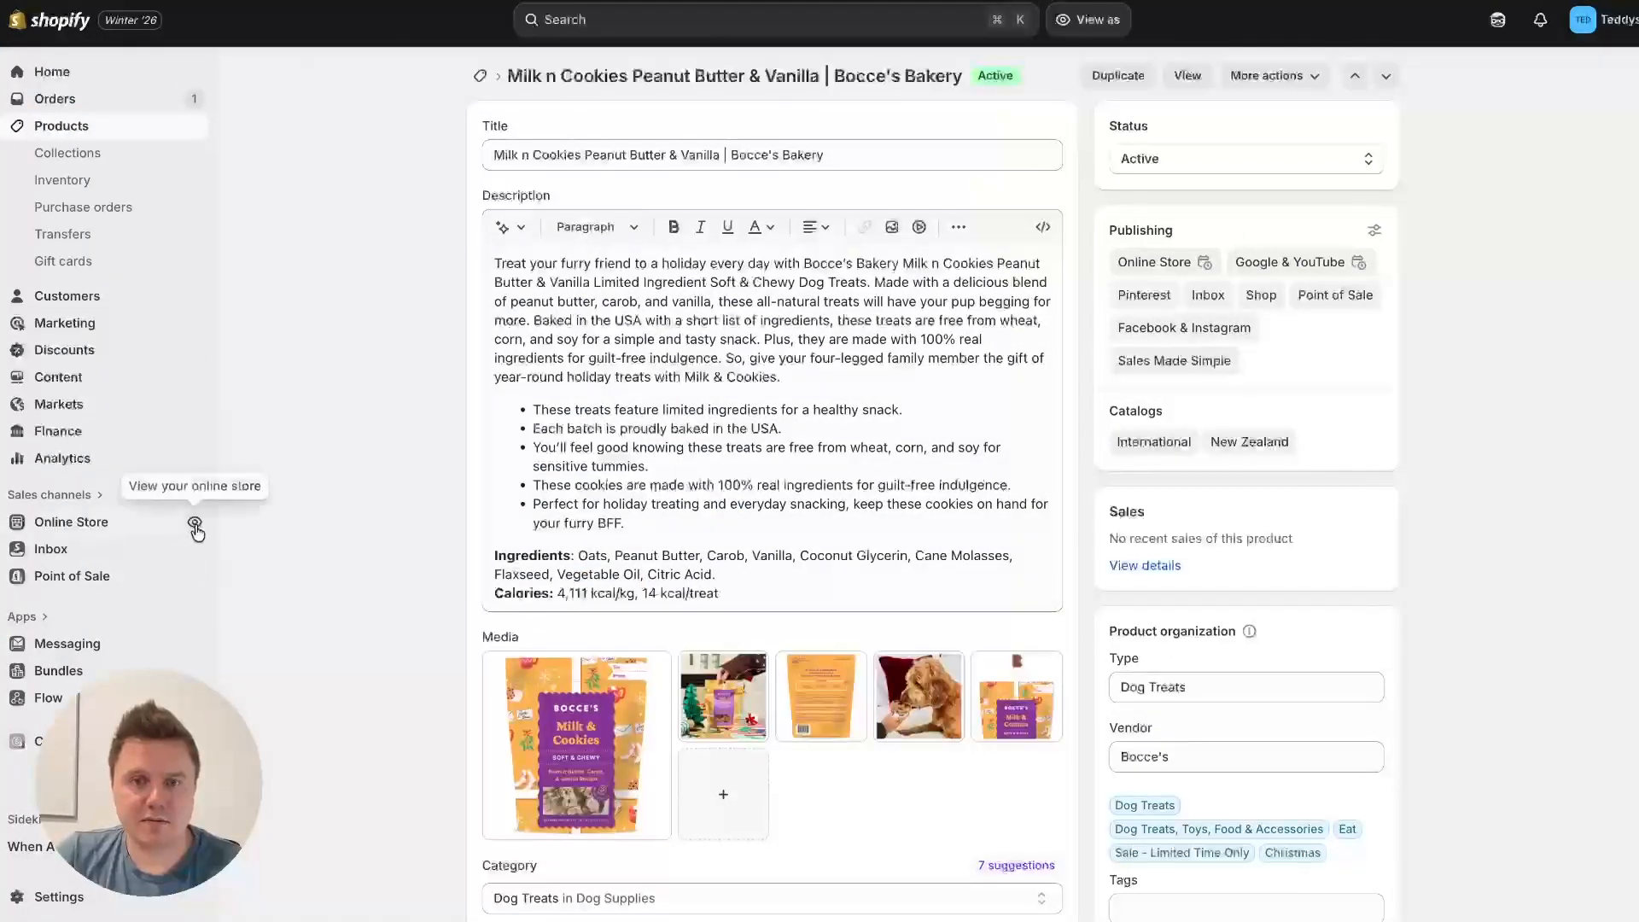
{"action": "scroll", "coordinate": [336, 546], "scroll_direction": "down", "scroll_amount": 10}
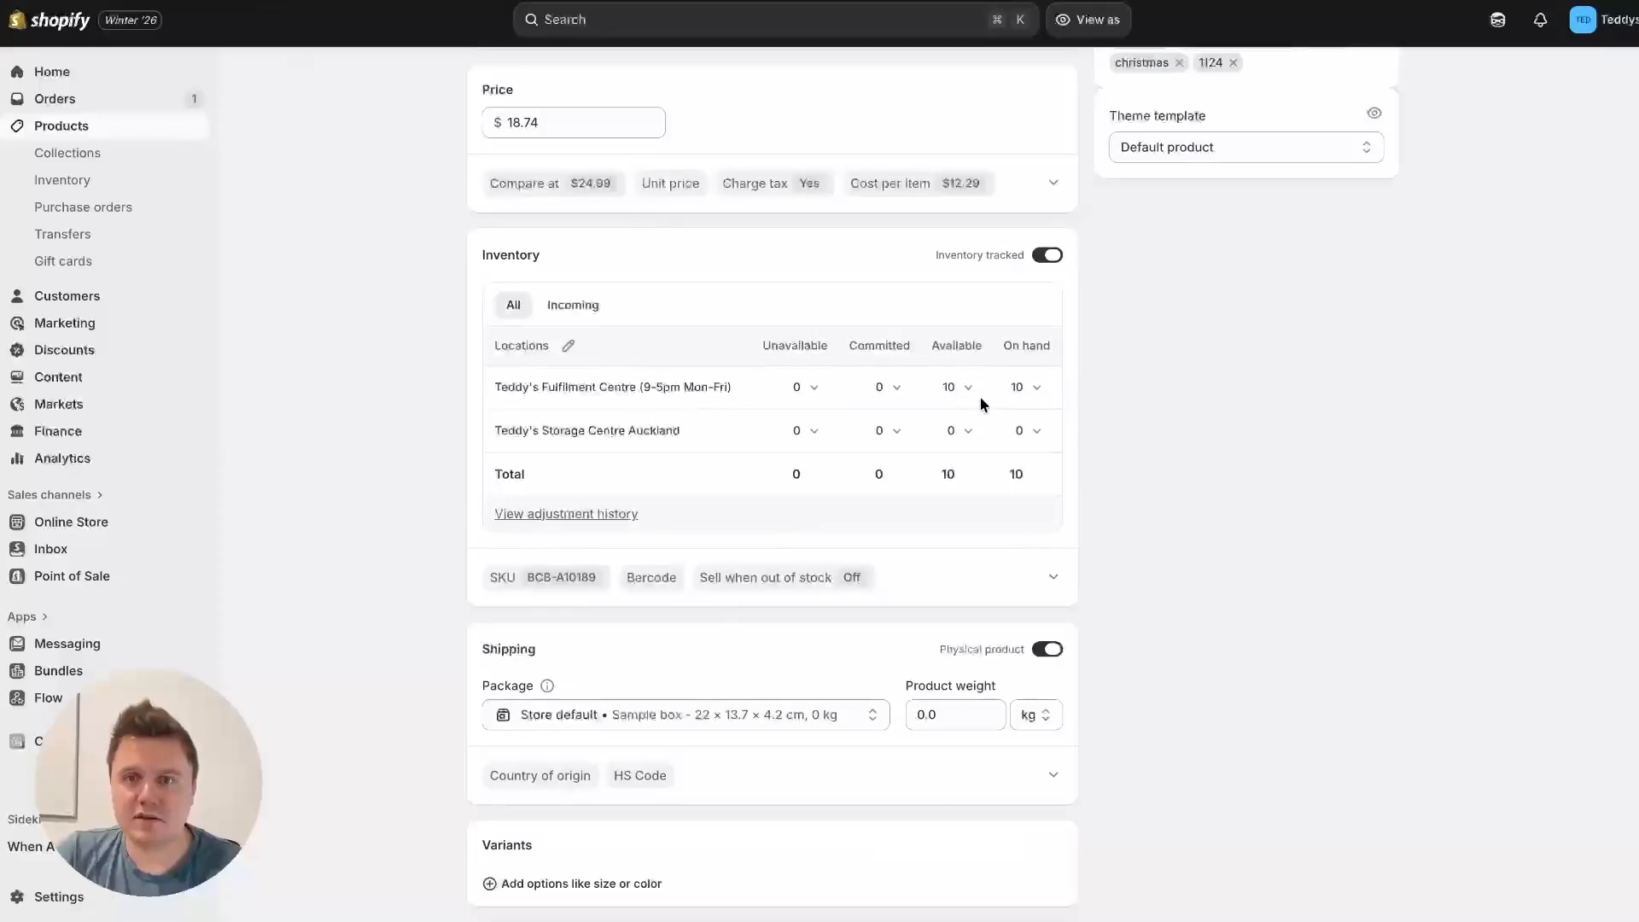
{"action": "scroll", "coordinate": [1195, 468], "scroll_direction": "down", "scroll_amount": 10}
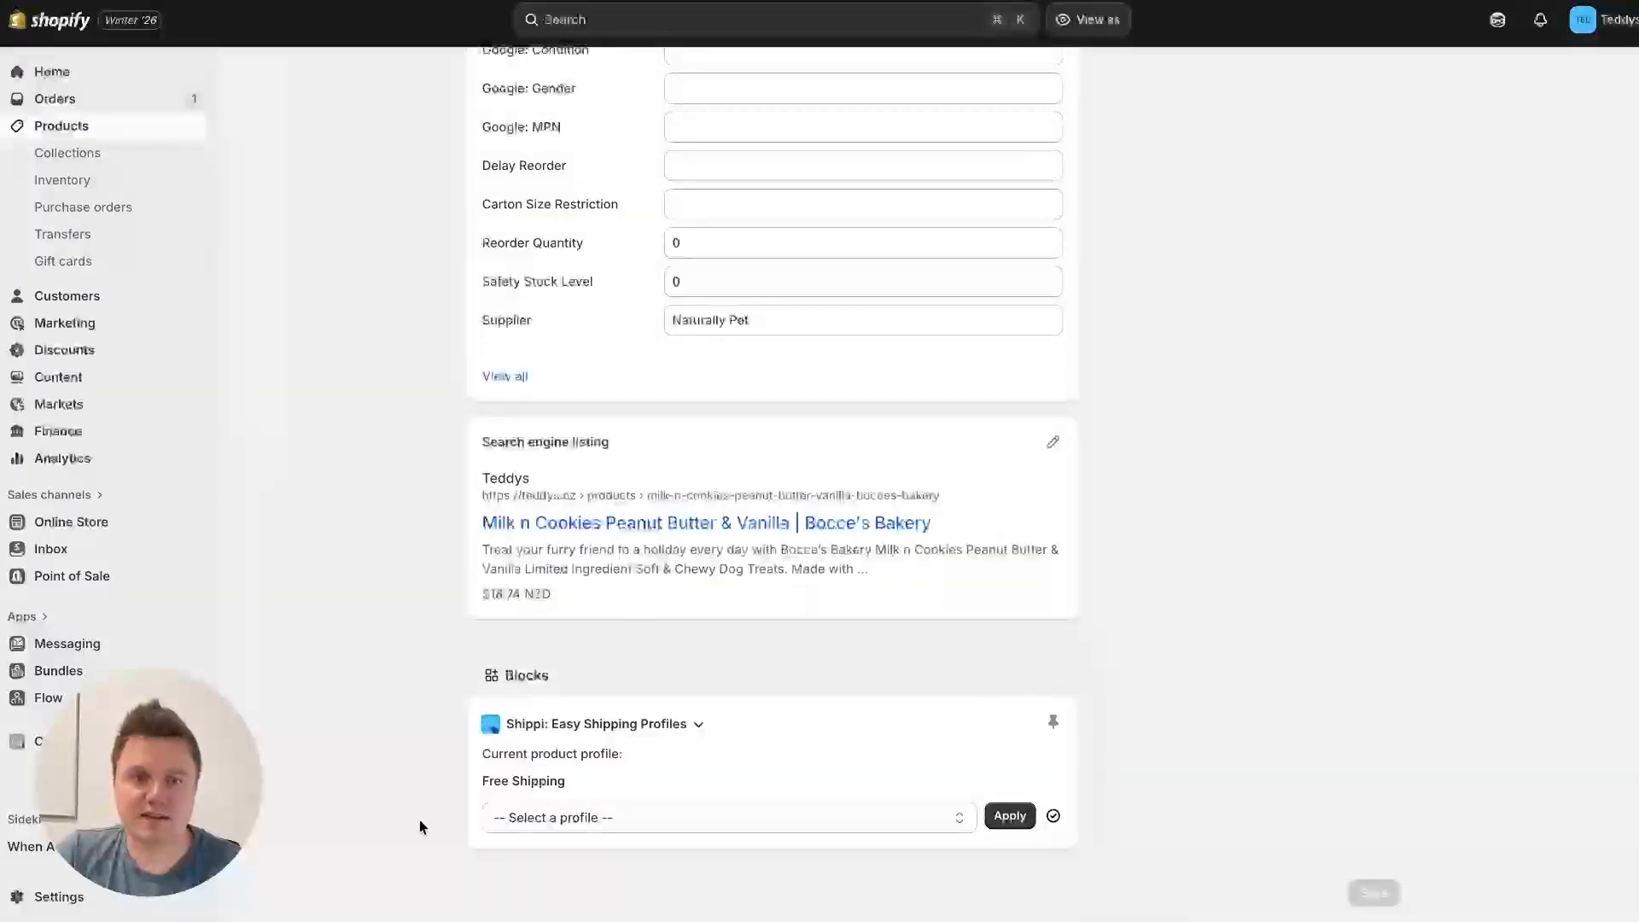
{"action": "left_click_drag", "start_coordinate": [574, 786], "coordinate": [467, 792]}
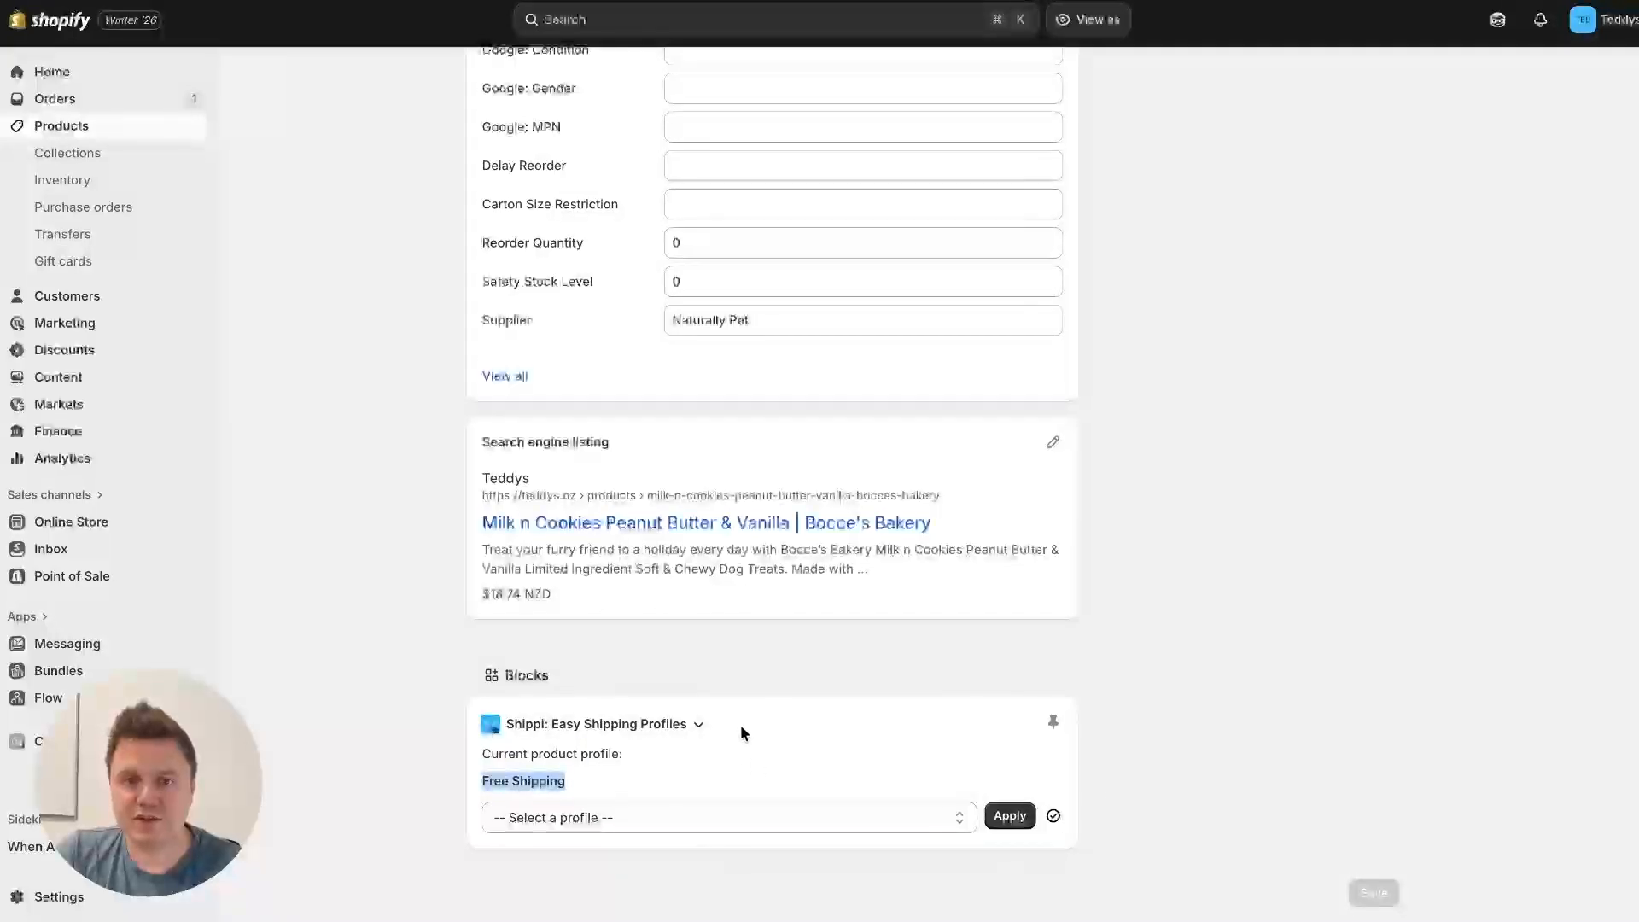
{"action": "left_click", "coordinate": [585, 786]}
{"action": "left_click_drag", "start_coordinate": [552, 779], "coordinate": [475, 754]}
{"action": "left_click", "coordinate": [437, 767]}
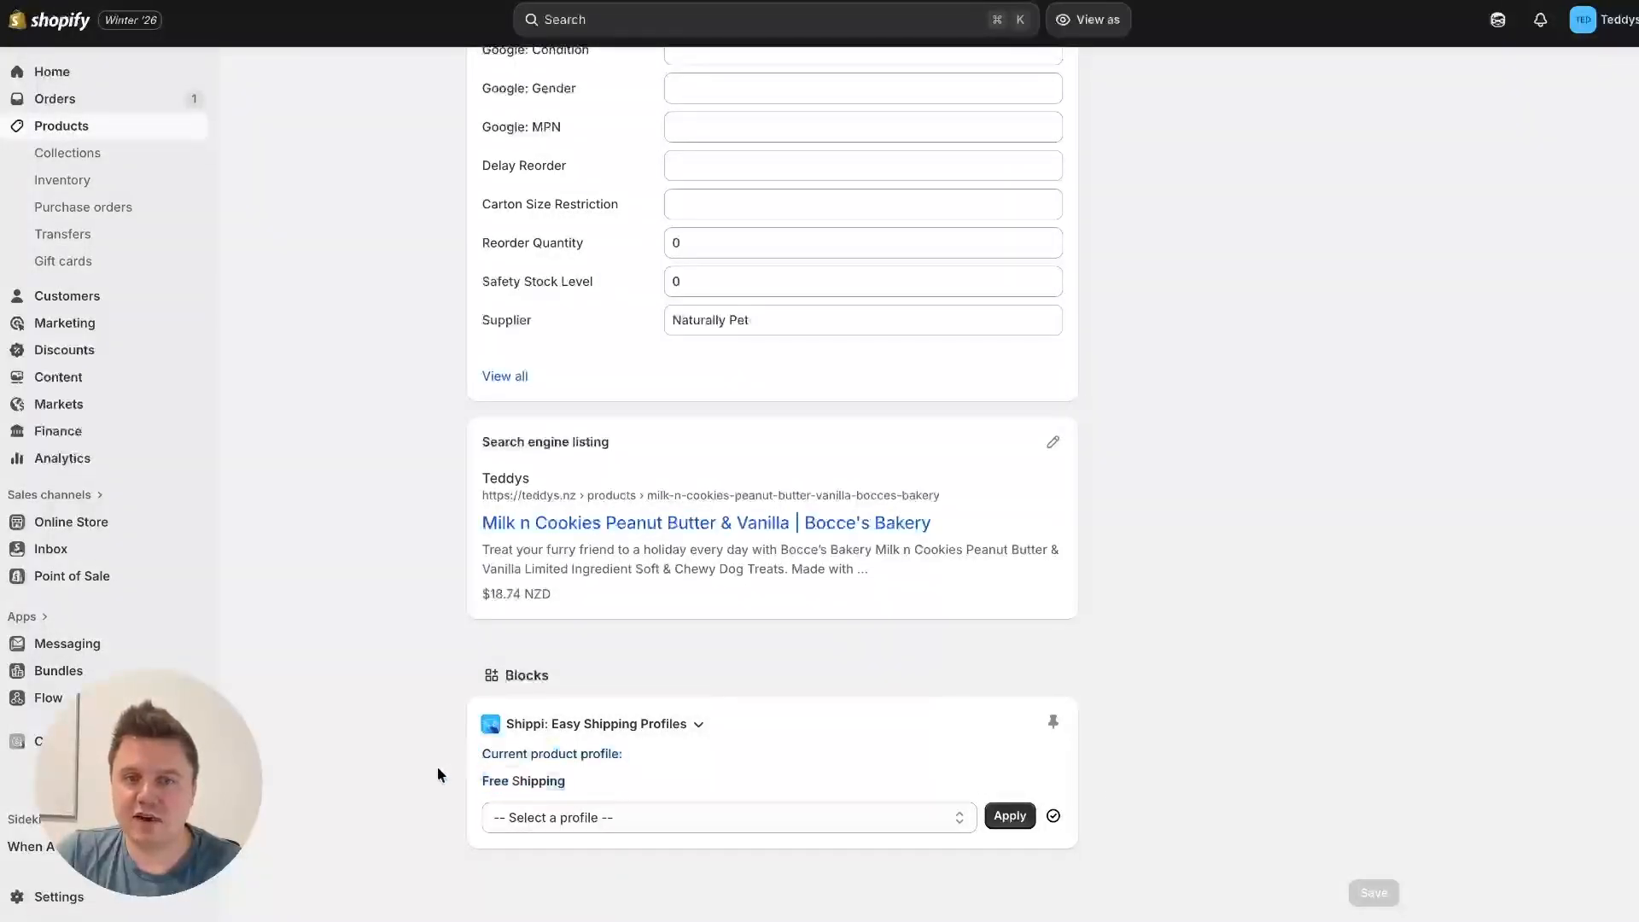
{"action": "left_click", "coordinate": [580, 817]}
{"action": "left_click", "coordinate": [399, 741]}
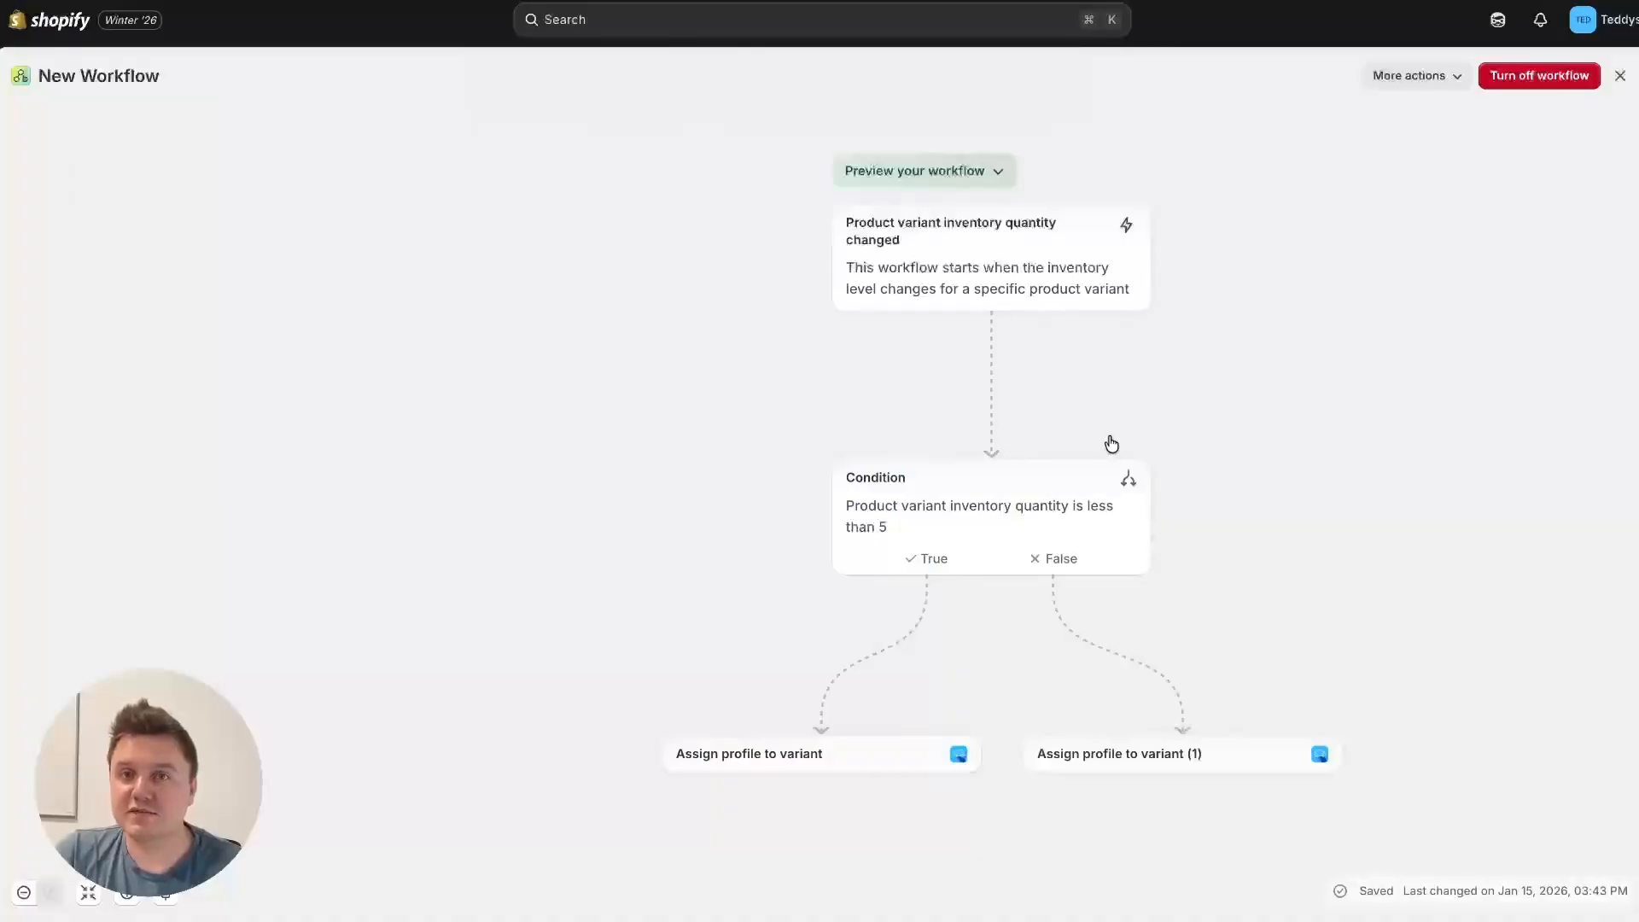
Step: Close the workflow editor, then reopen New Workflow from the workflow list for editing
{"action": "left_click_drag", "start_coordinate": [1215, 464], "coordinate": [1077, 434]}
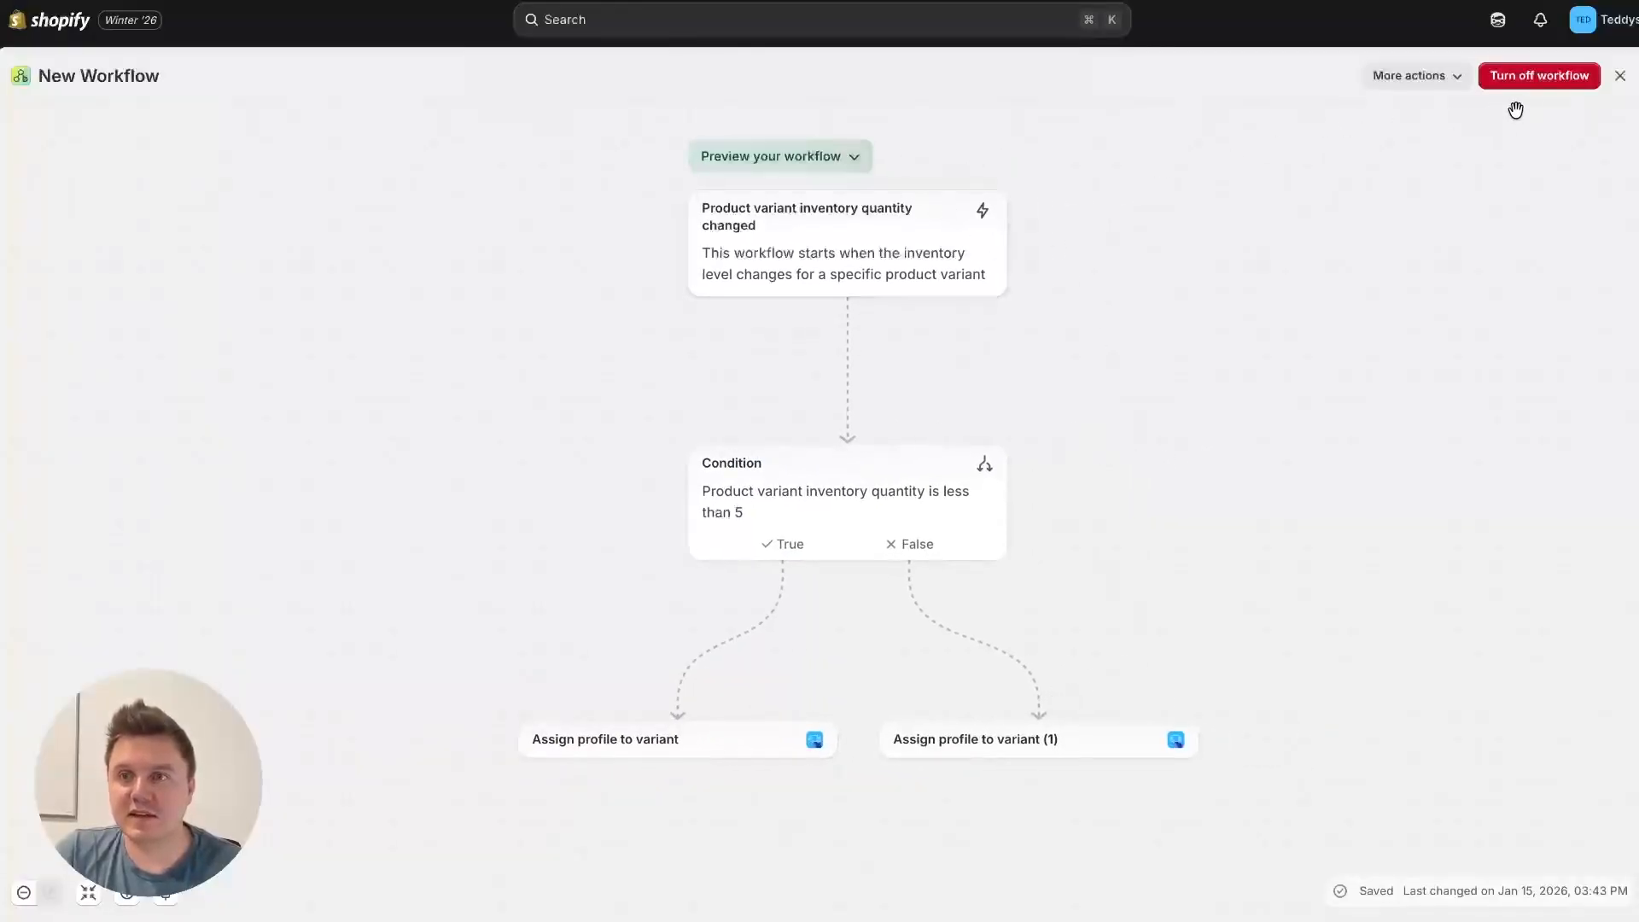
{"action": "left_click", "coordinate": [1623, 80]}
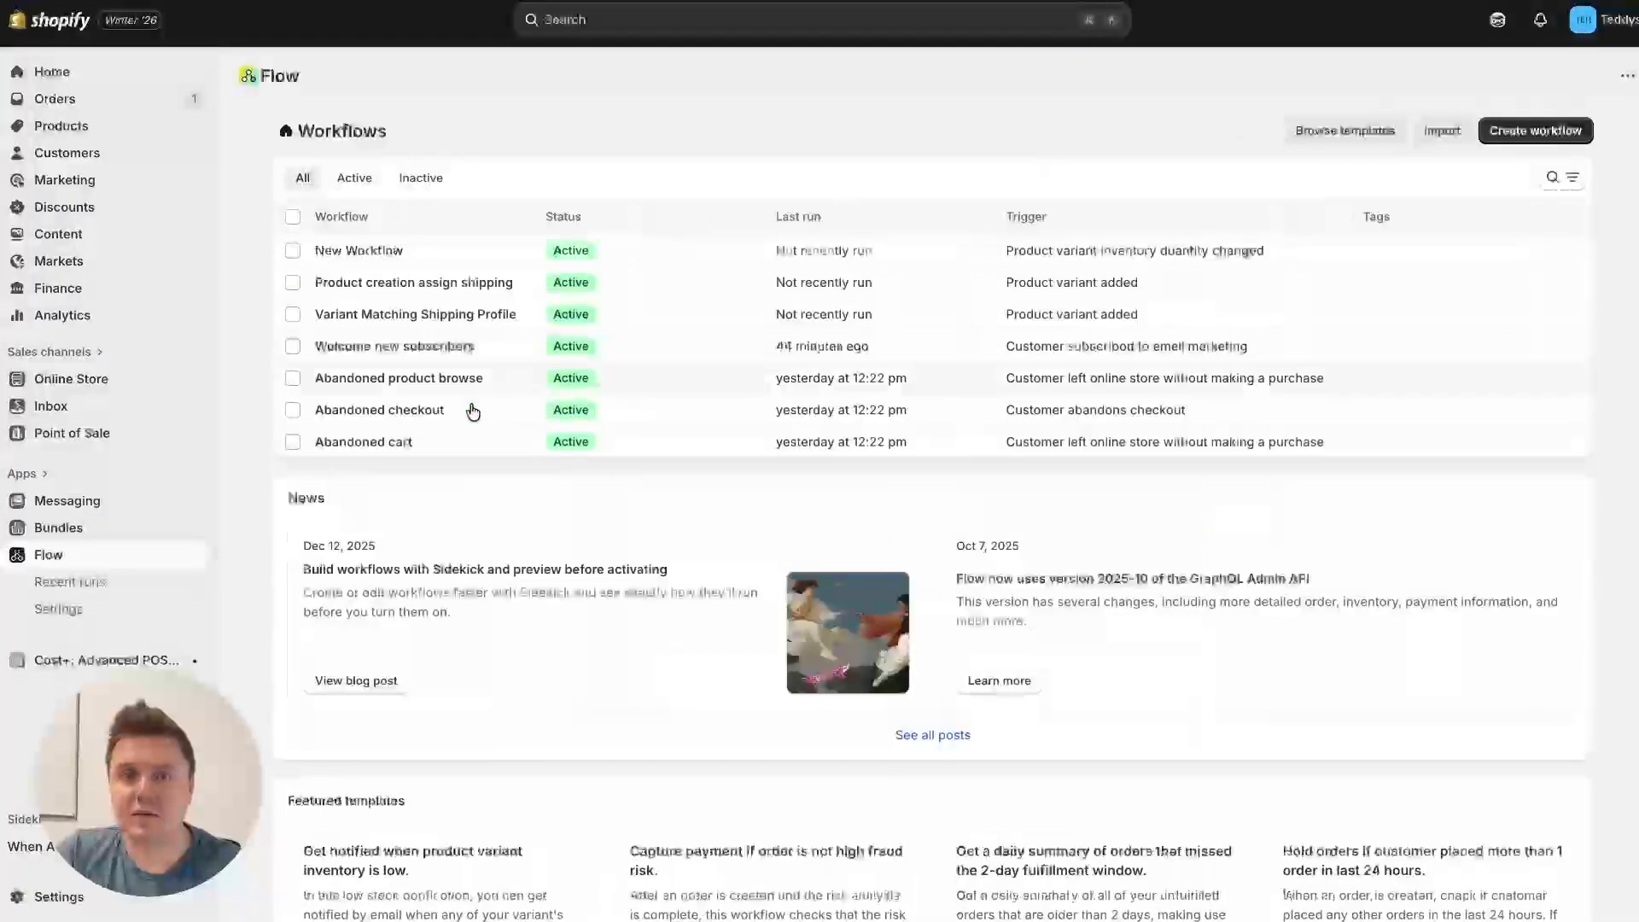
{"action": "left_click", "coordinate": [443, 256]}
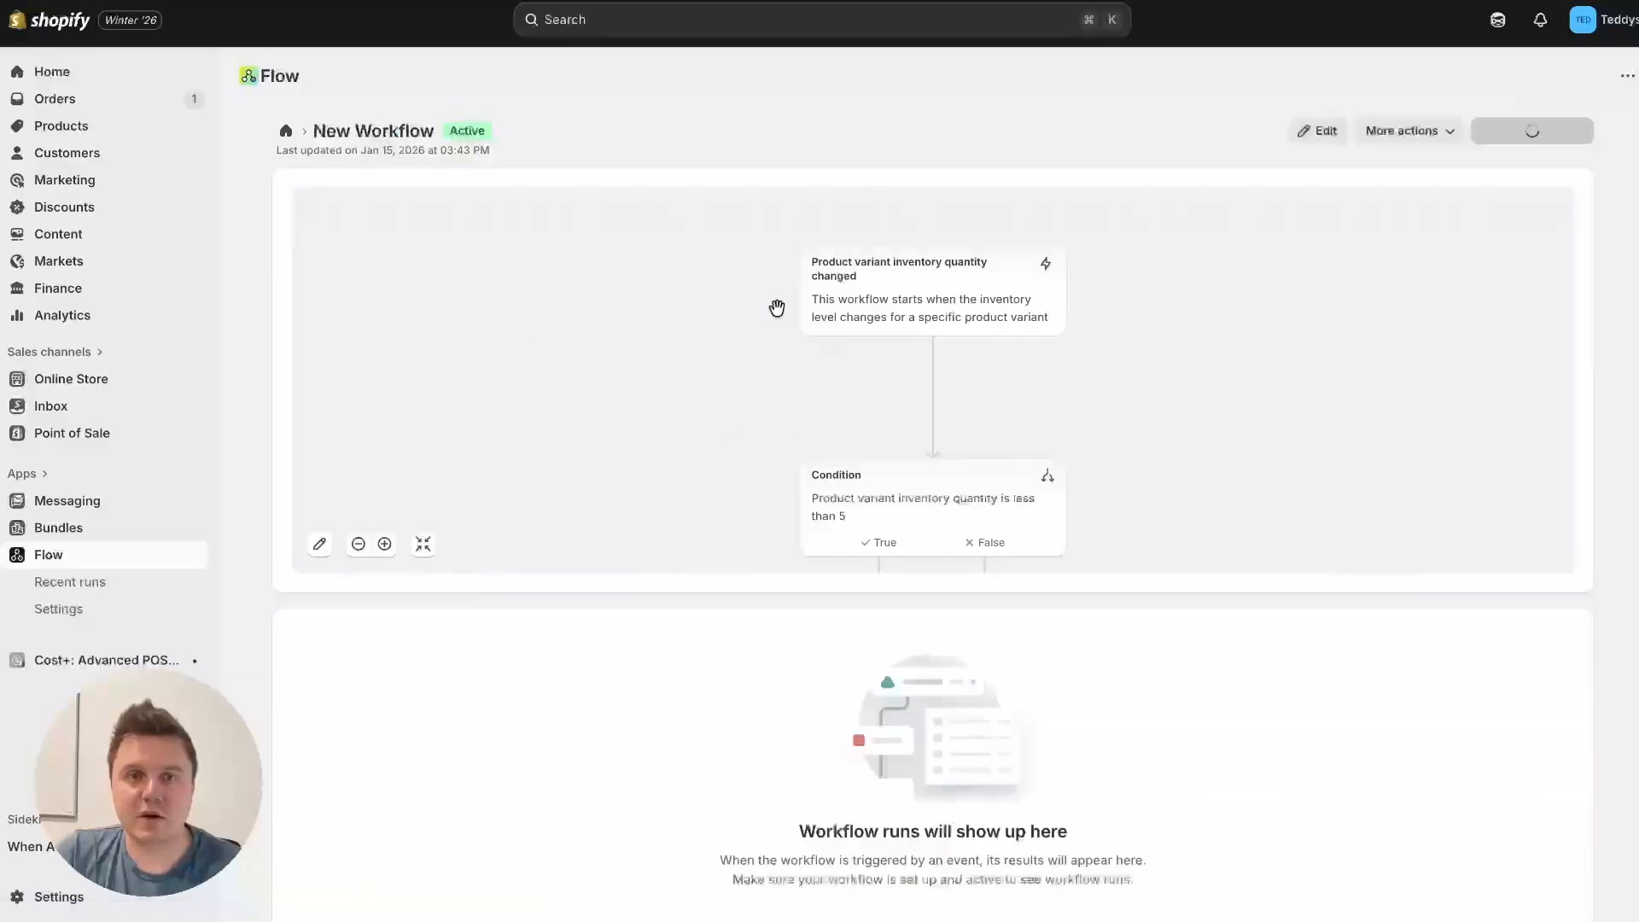
{"action": "left_click", "coordinate": [1315, 130]}
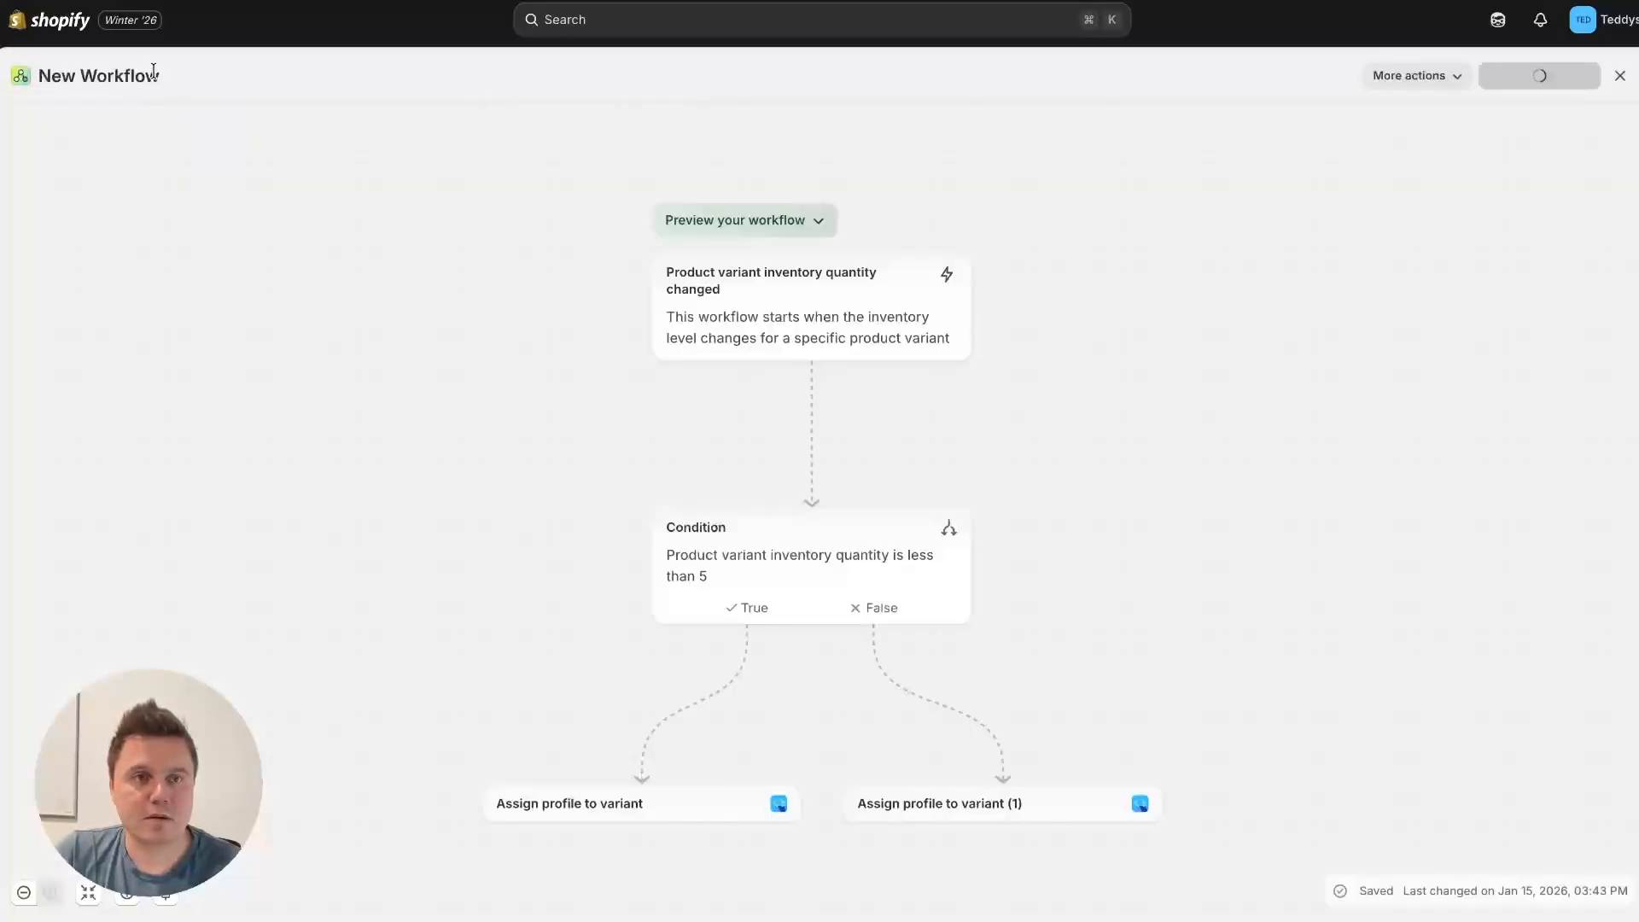
Step: Rename the workflow as "Inventory based shipping profiles" and close the editor
{"action": "left_click", "coordinate": [69, 76]}
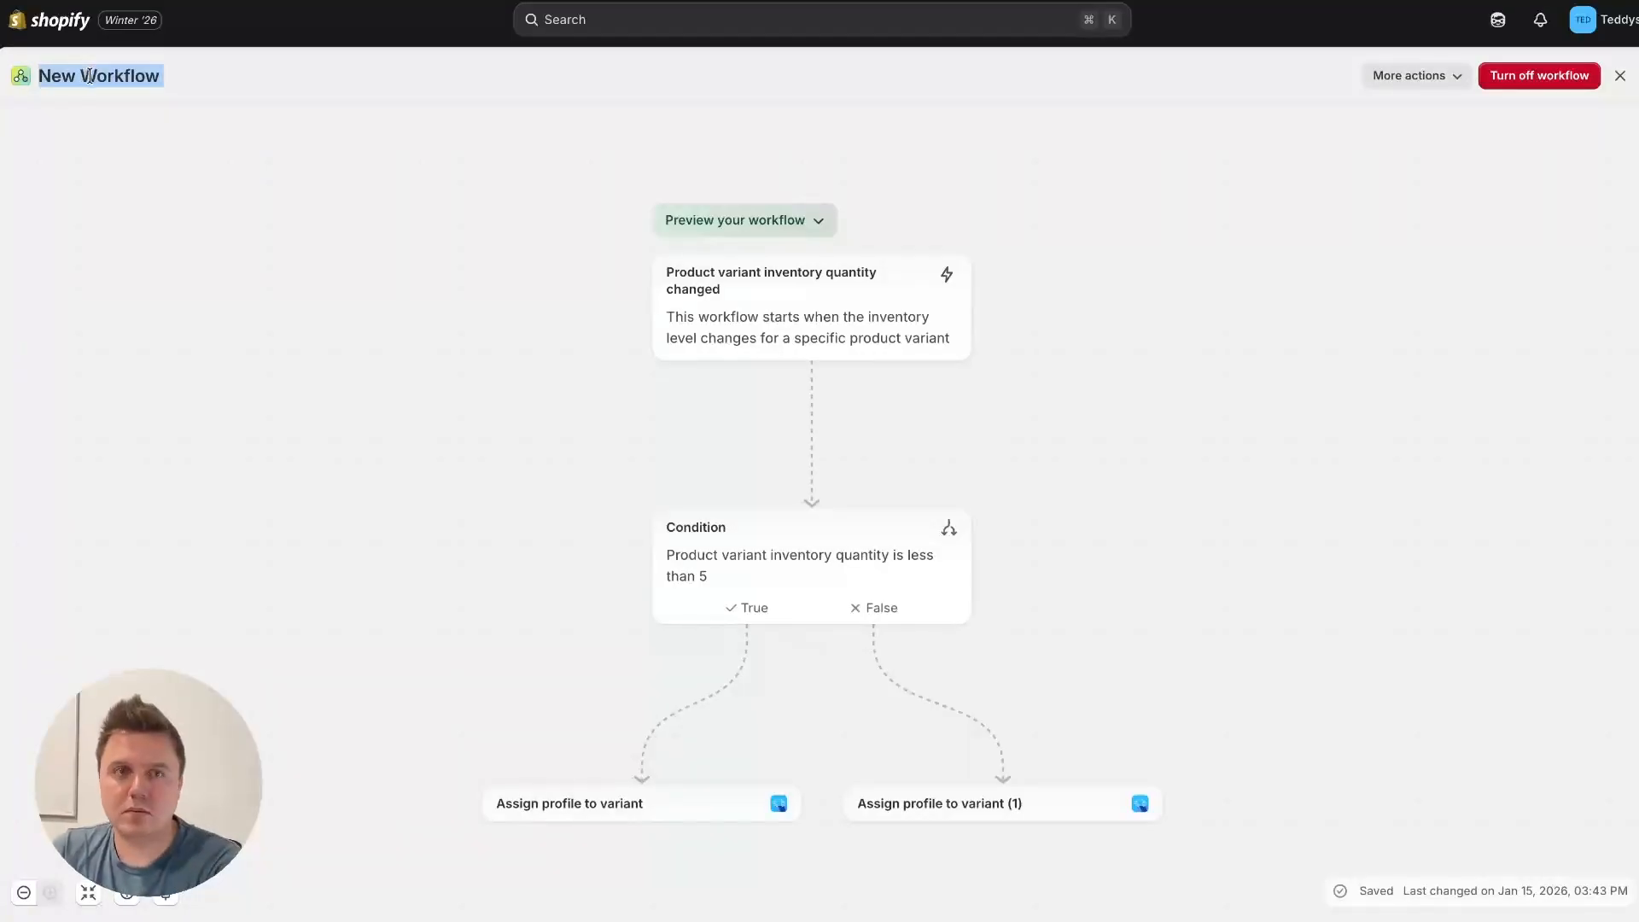
{"action": "left_click", "coordinate": [1382, 78]}
{"action": "left_click", "coordinate": [1380, 114]}
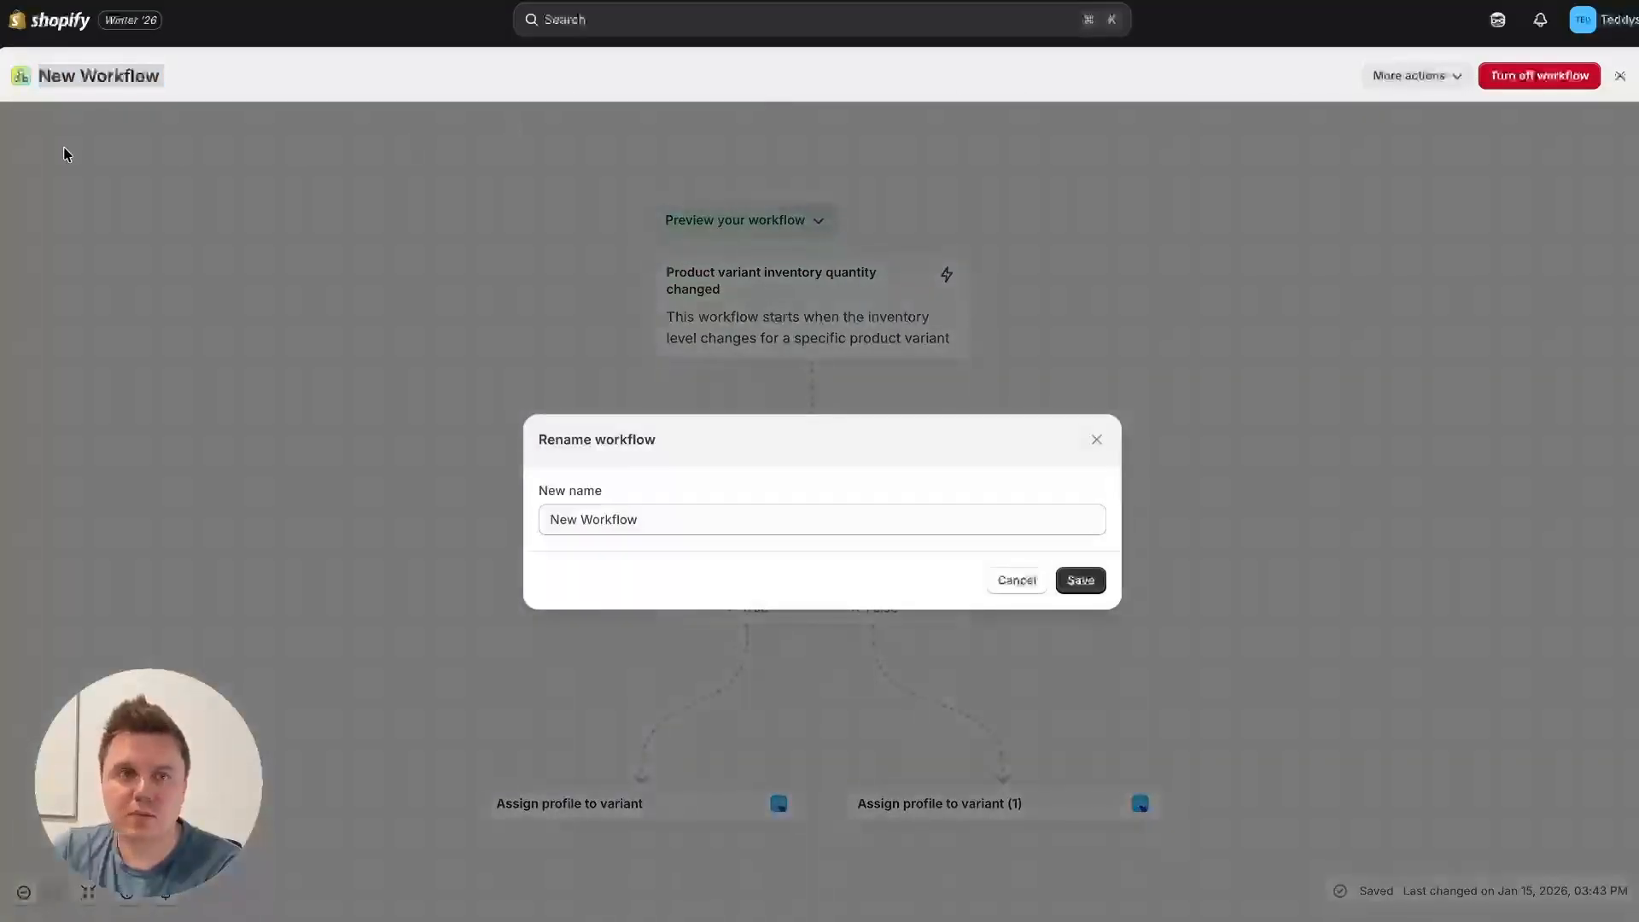
{"action": "left_click", "coordinate": [594, 522]}
{"action": "type", "text": "Inventory based shipping profiles"}
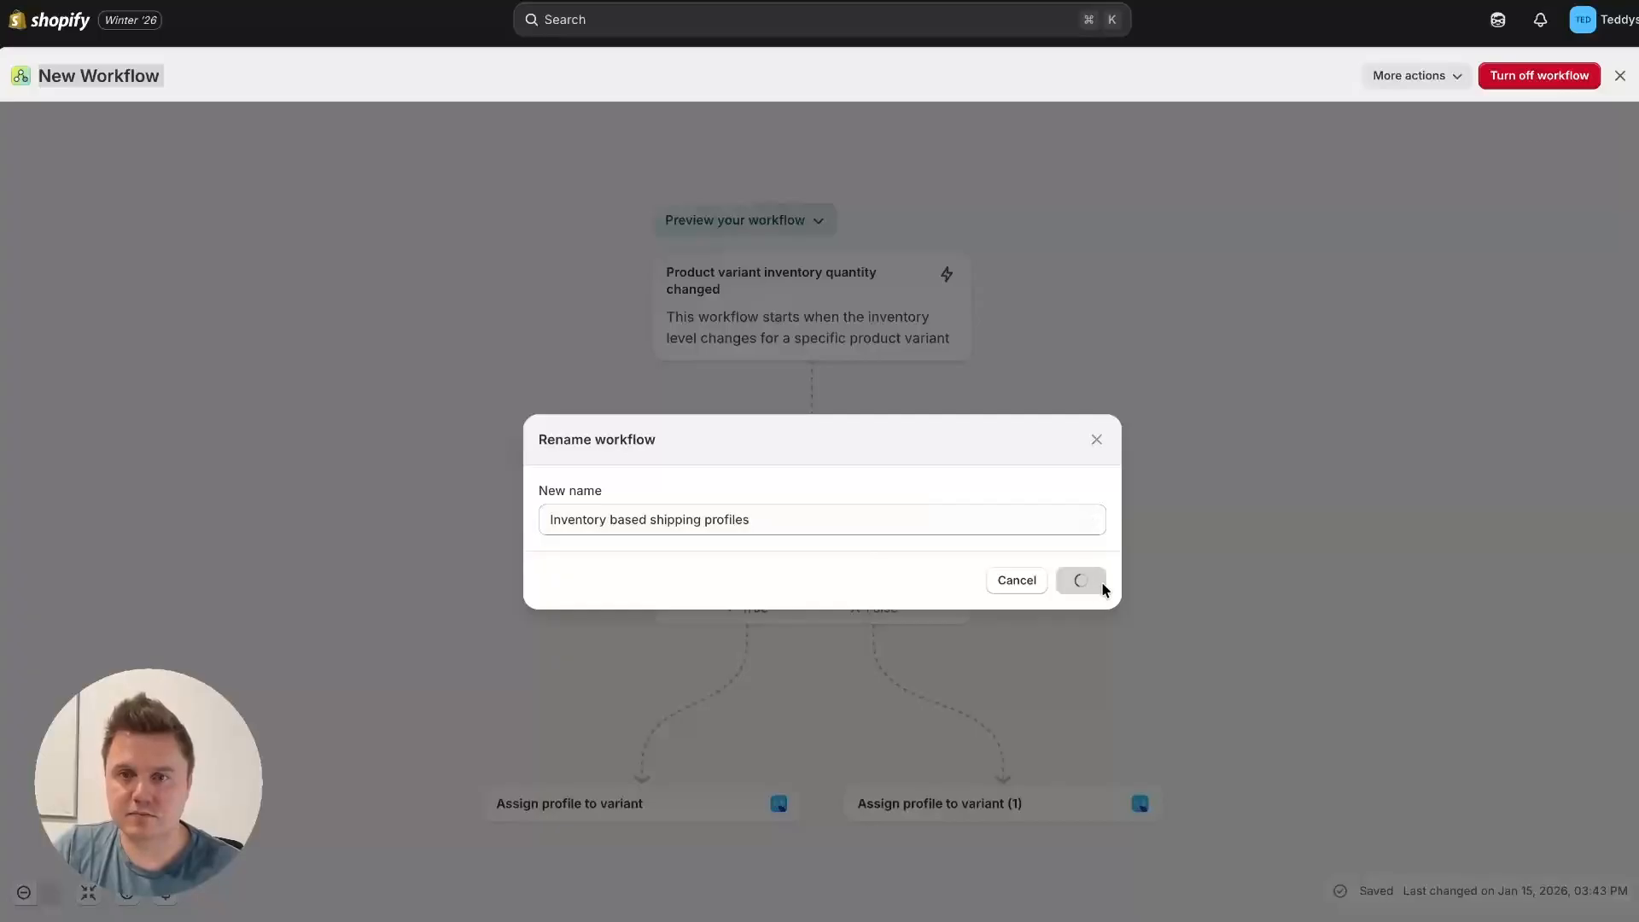
{"action": "left_click", "coordinate": [1100, 580]}
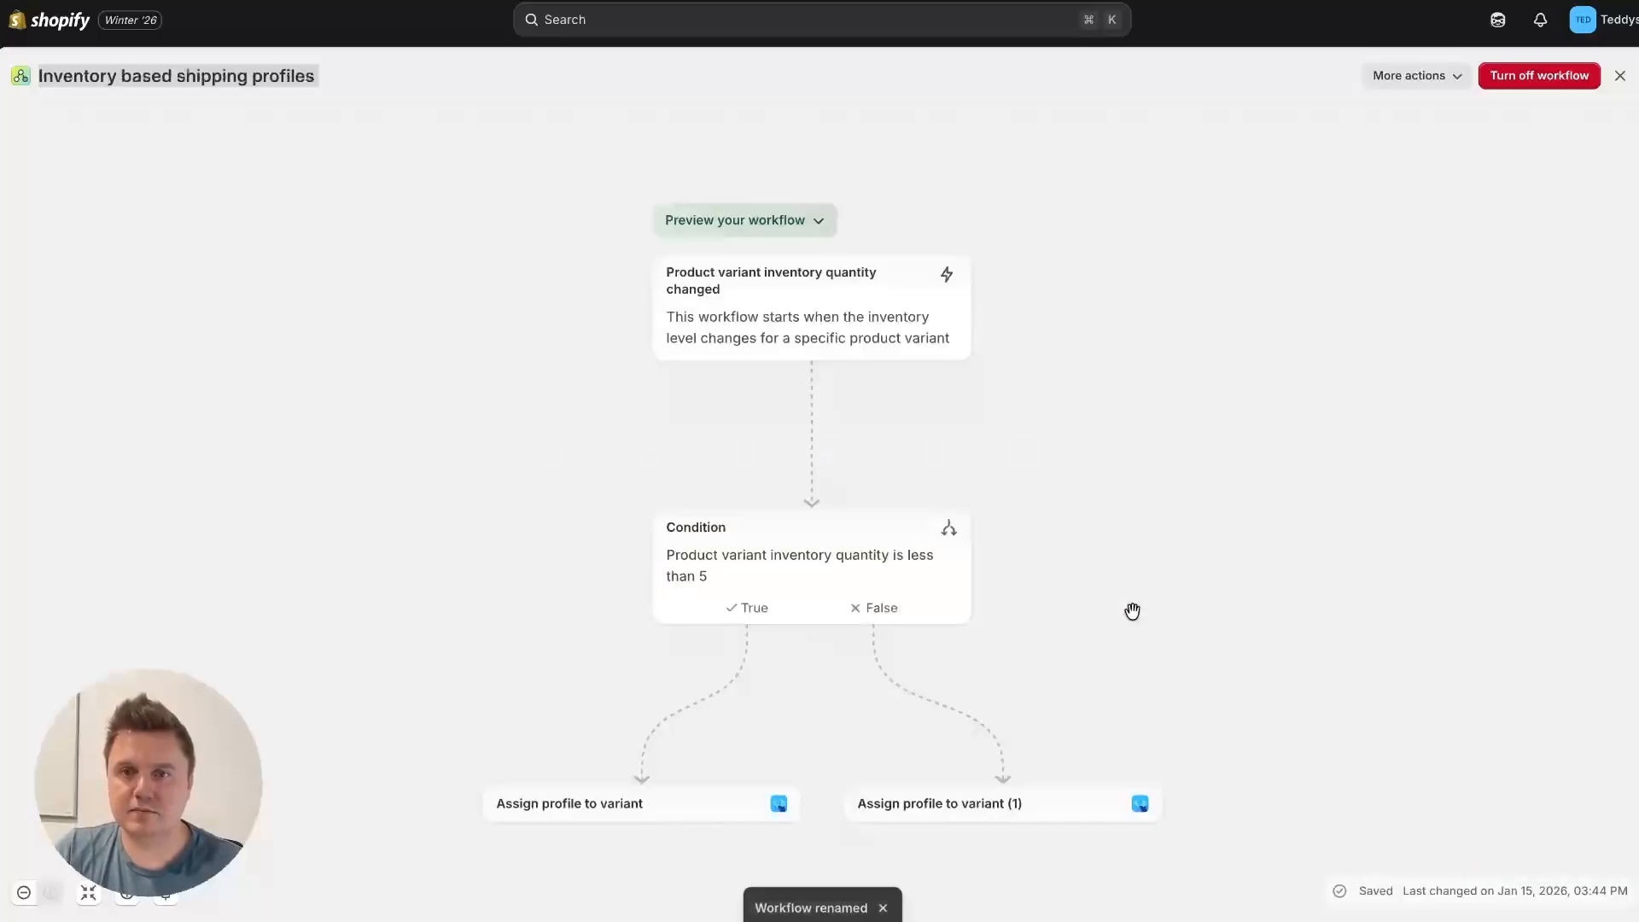
{"action": "left_click", "coordinate": [1620, 75]}
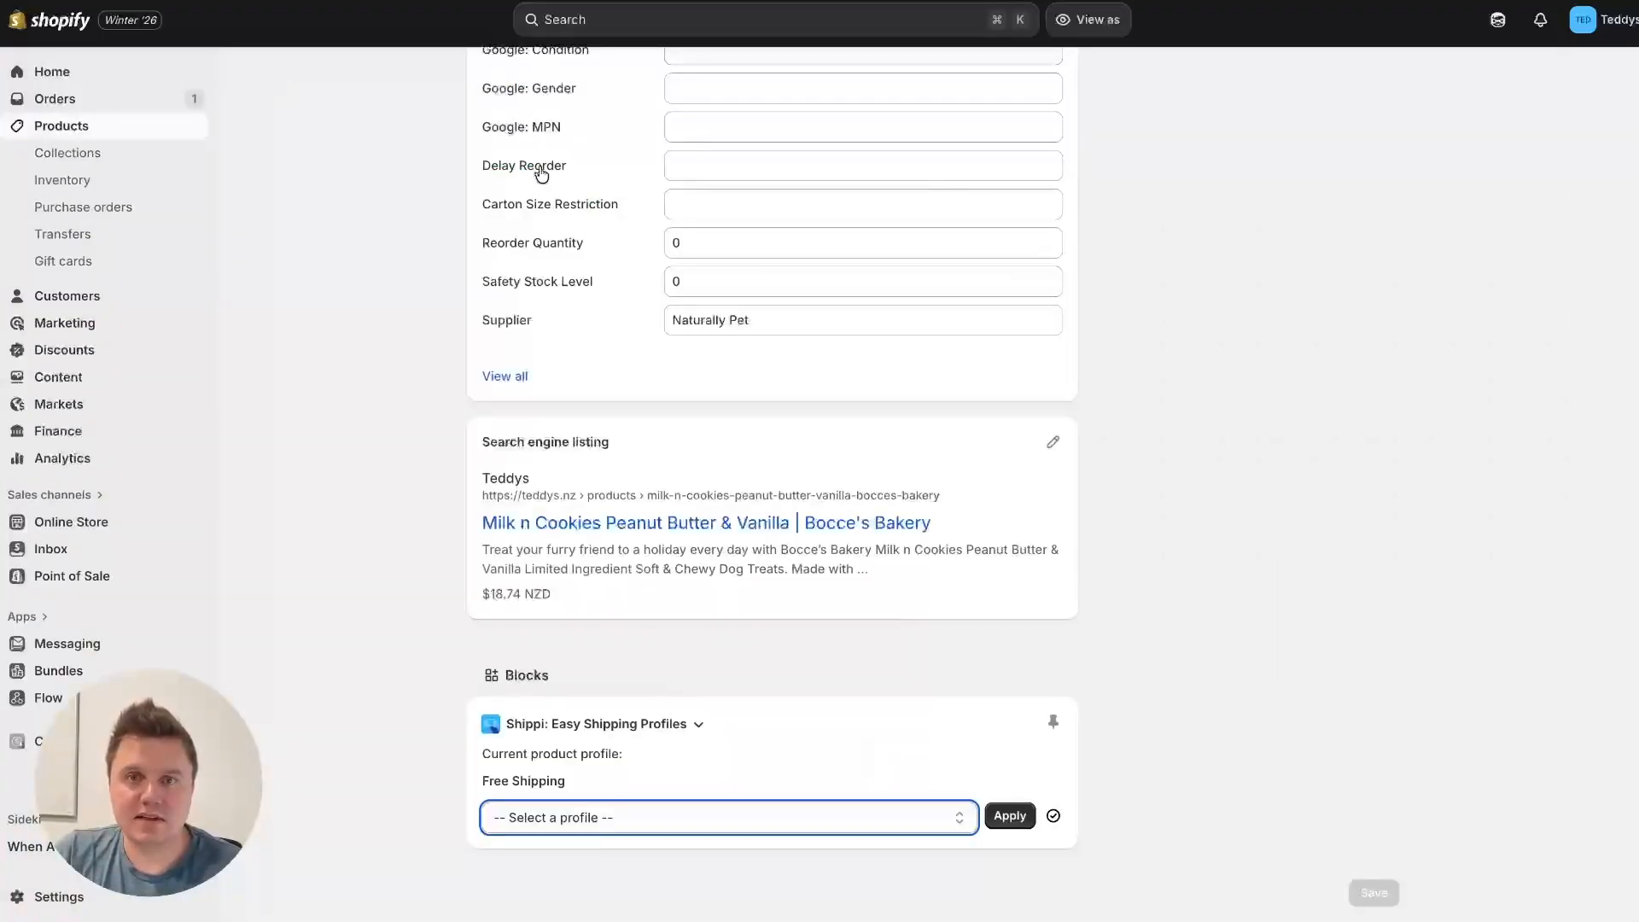
Step: Set the Milk n Cookies product's available quantity at Teddy's Fulfilment Centre to 3 and save the adjustment
{"action": "scroll", "coordinate": [410, 263], "scroll_direction": "up", "scroll_amount": 10}
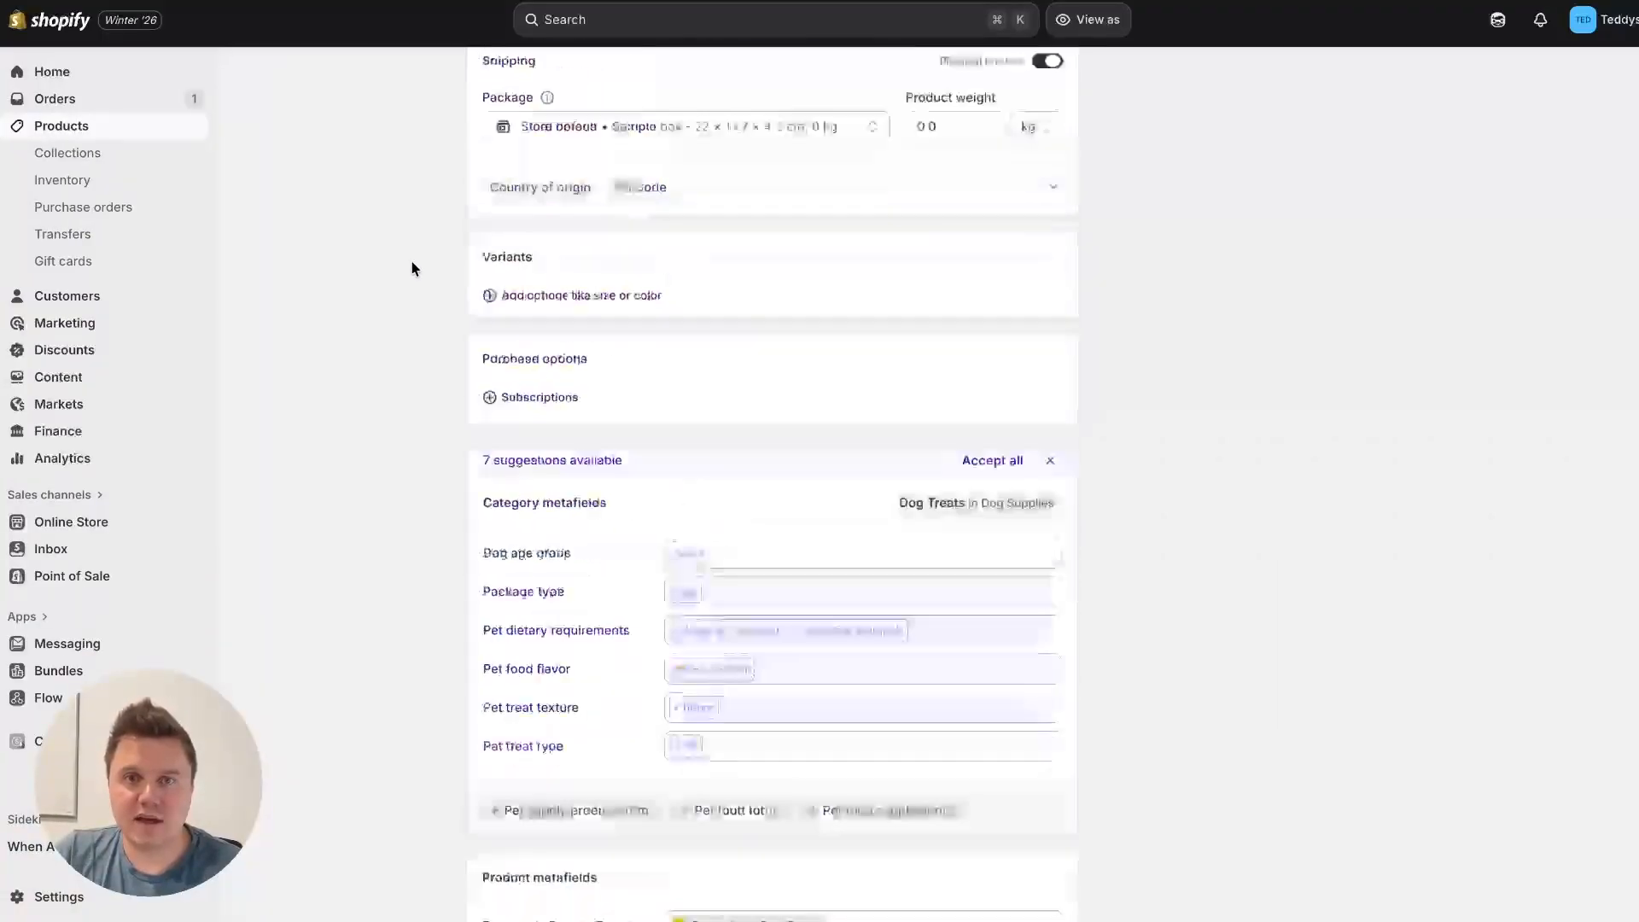
{"action": "left_click", "coordinate": [958, 147]}
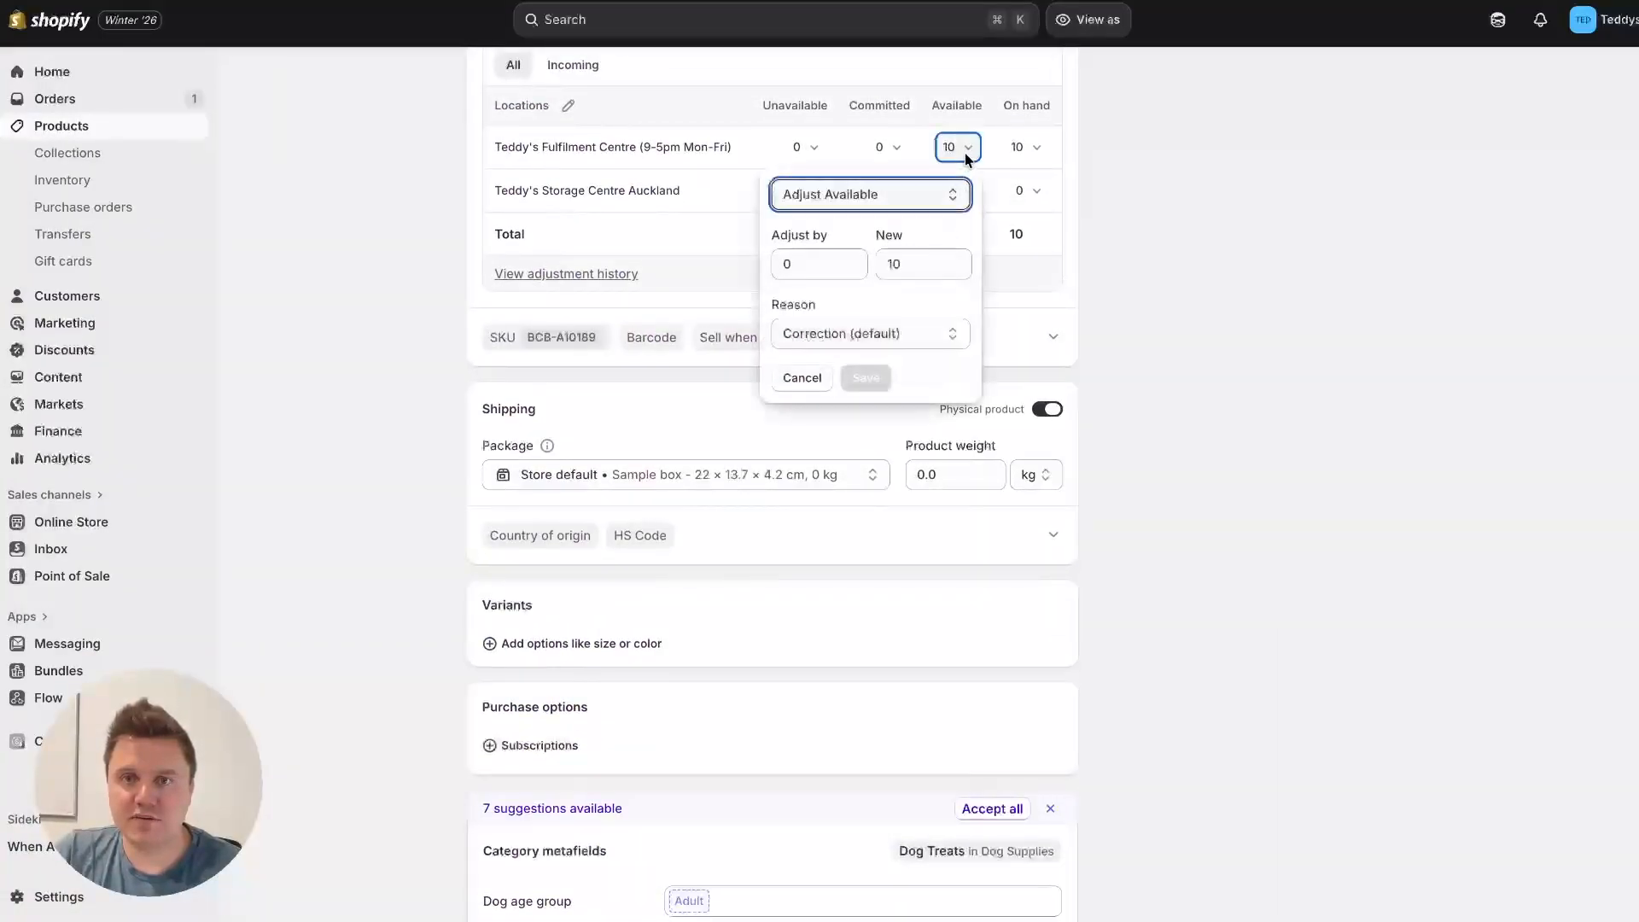
{"action": "left_click", "coordinate": [922, 265]}
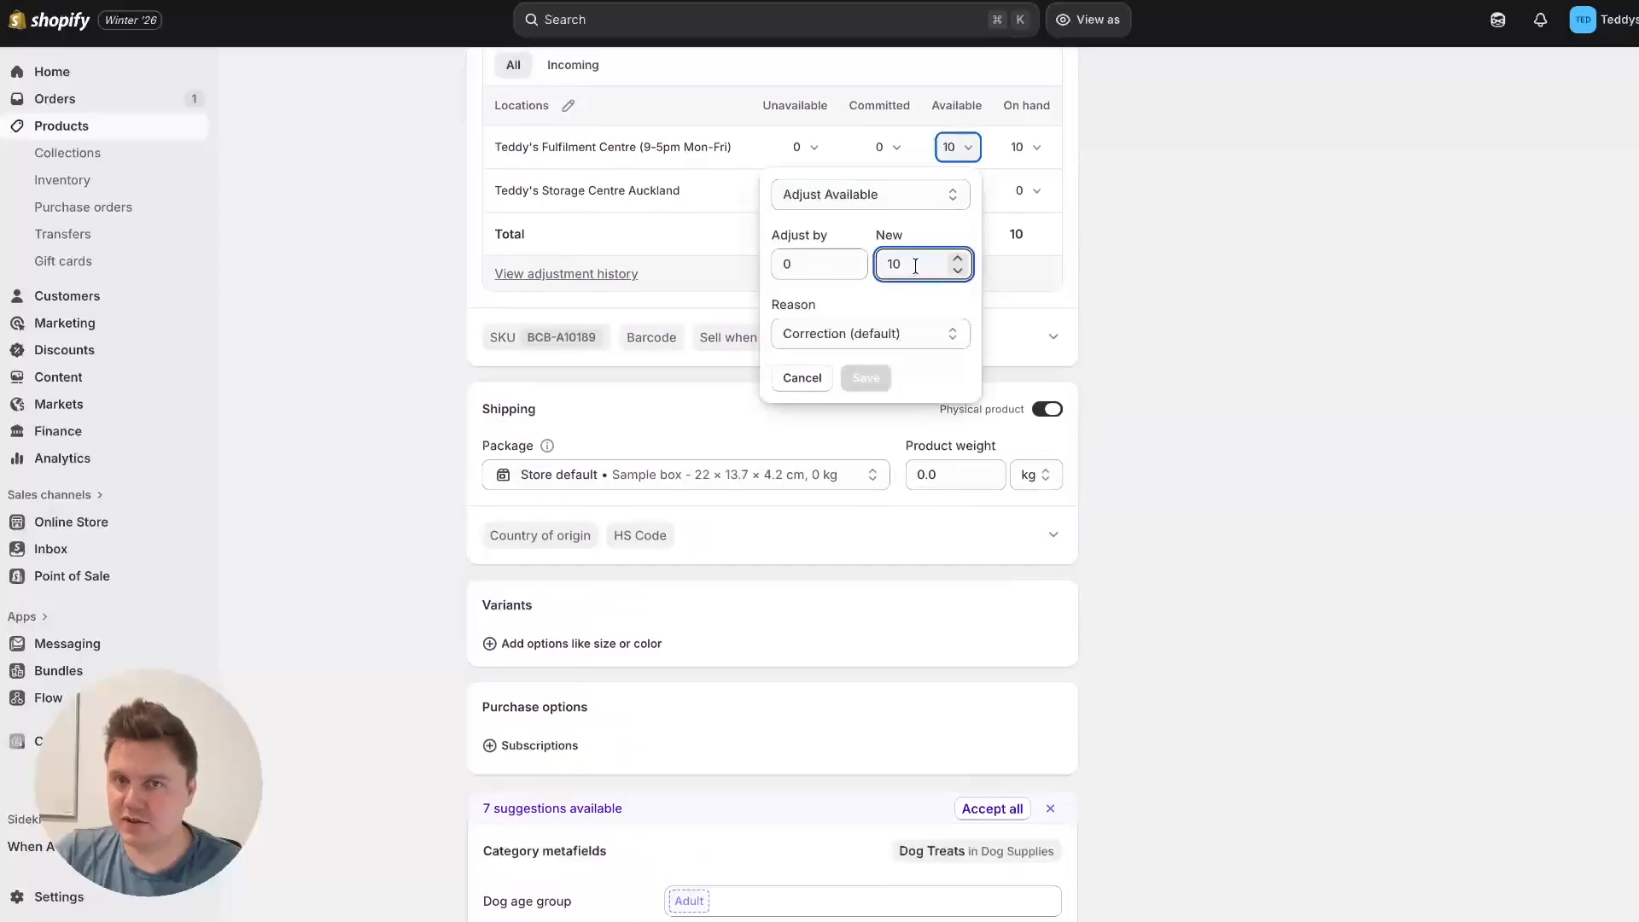
{"action": "left_click_drag", "start_coordinate": [915, 266], "coordinate": [889, 263]}
{"action": "type", "text": "3"}
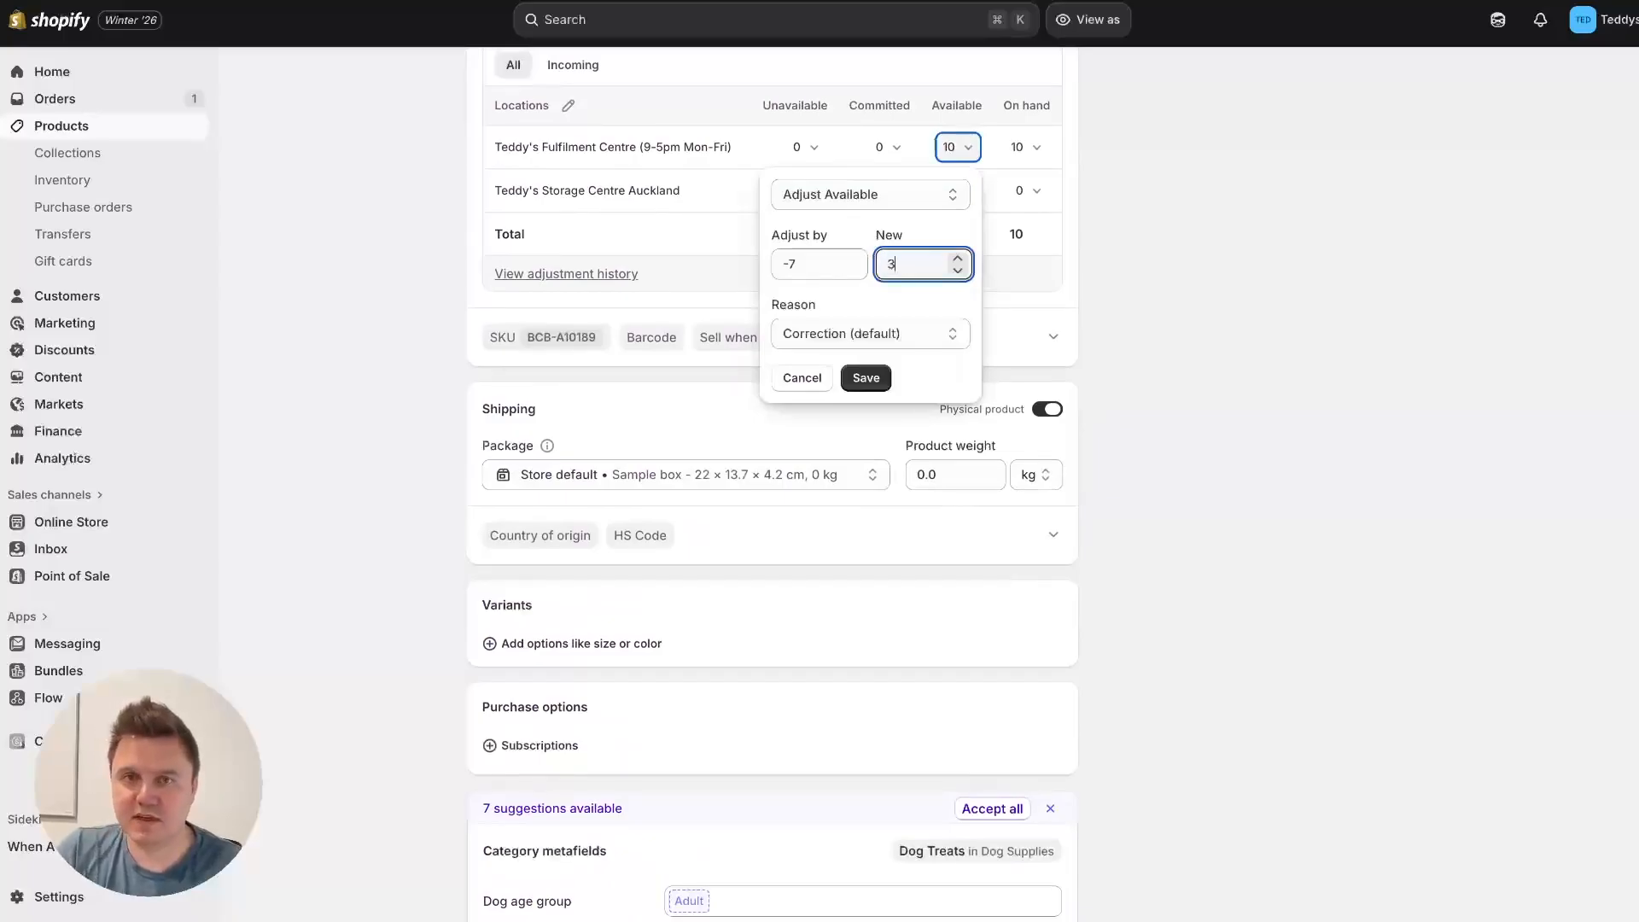
{"action": "left_click", "coordinate": [866, 377]}
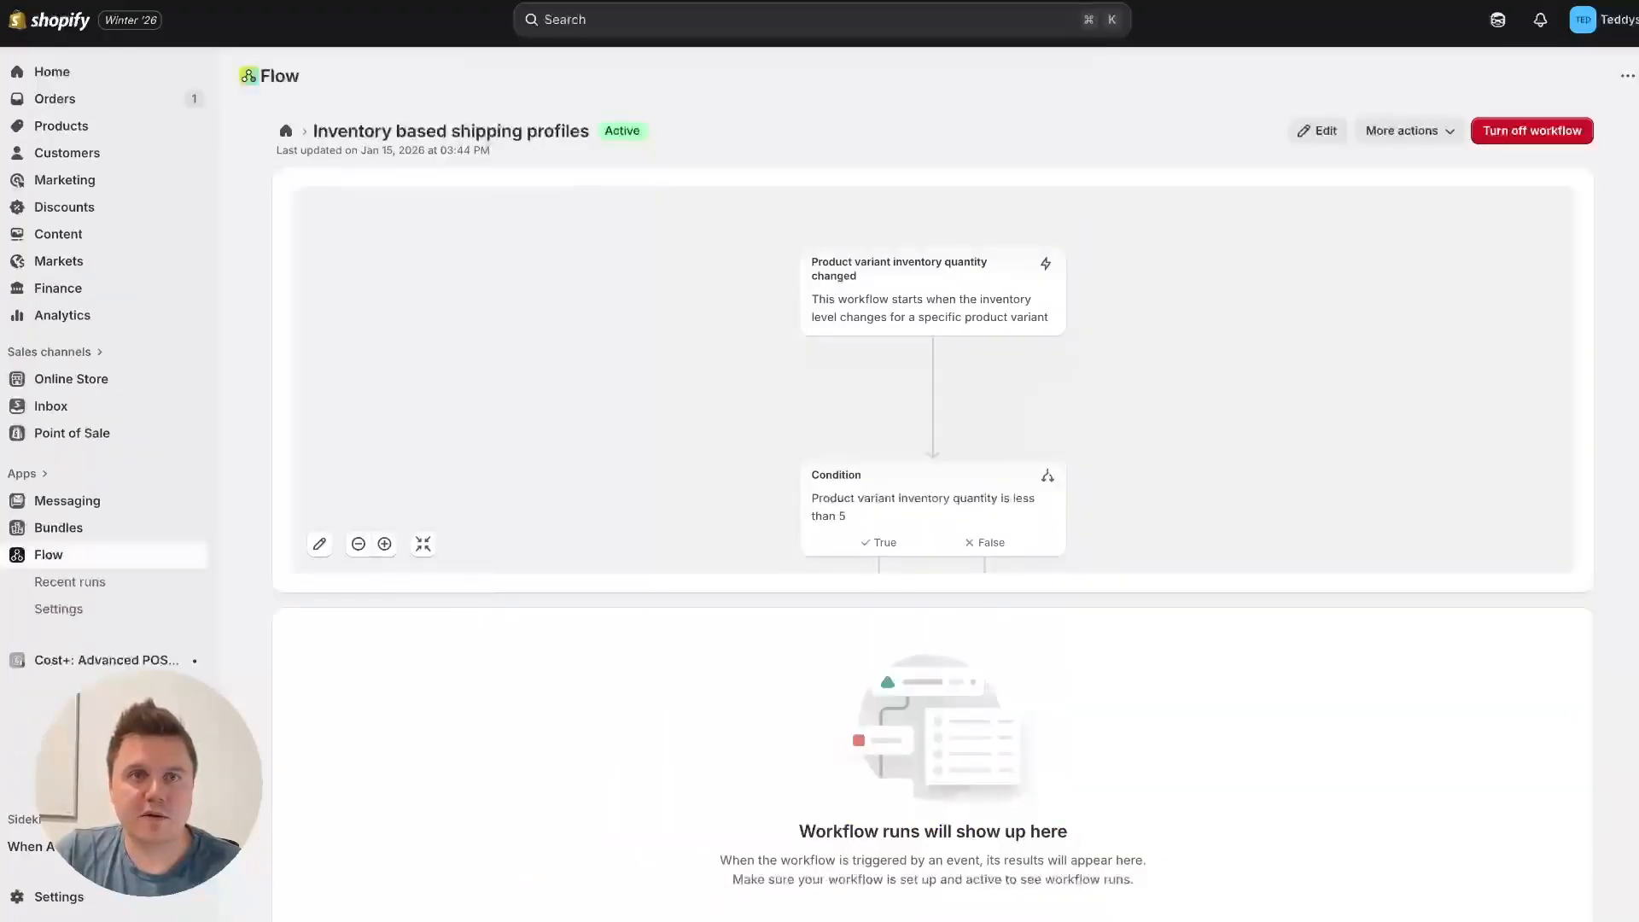
Step: Reload the Inventory based shipping profiles workflow from the workflow list and open its most recent run
{"action": "left_click", "coordinate": [286, 130]}
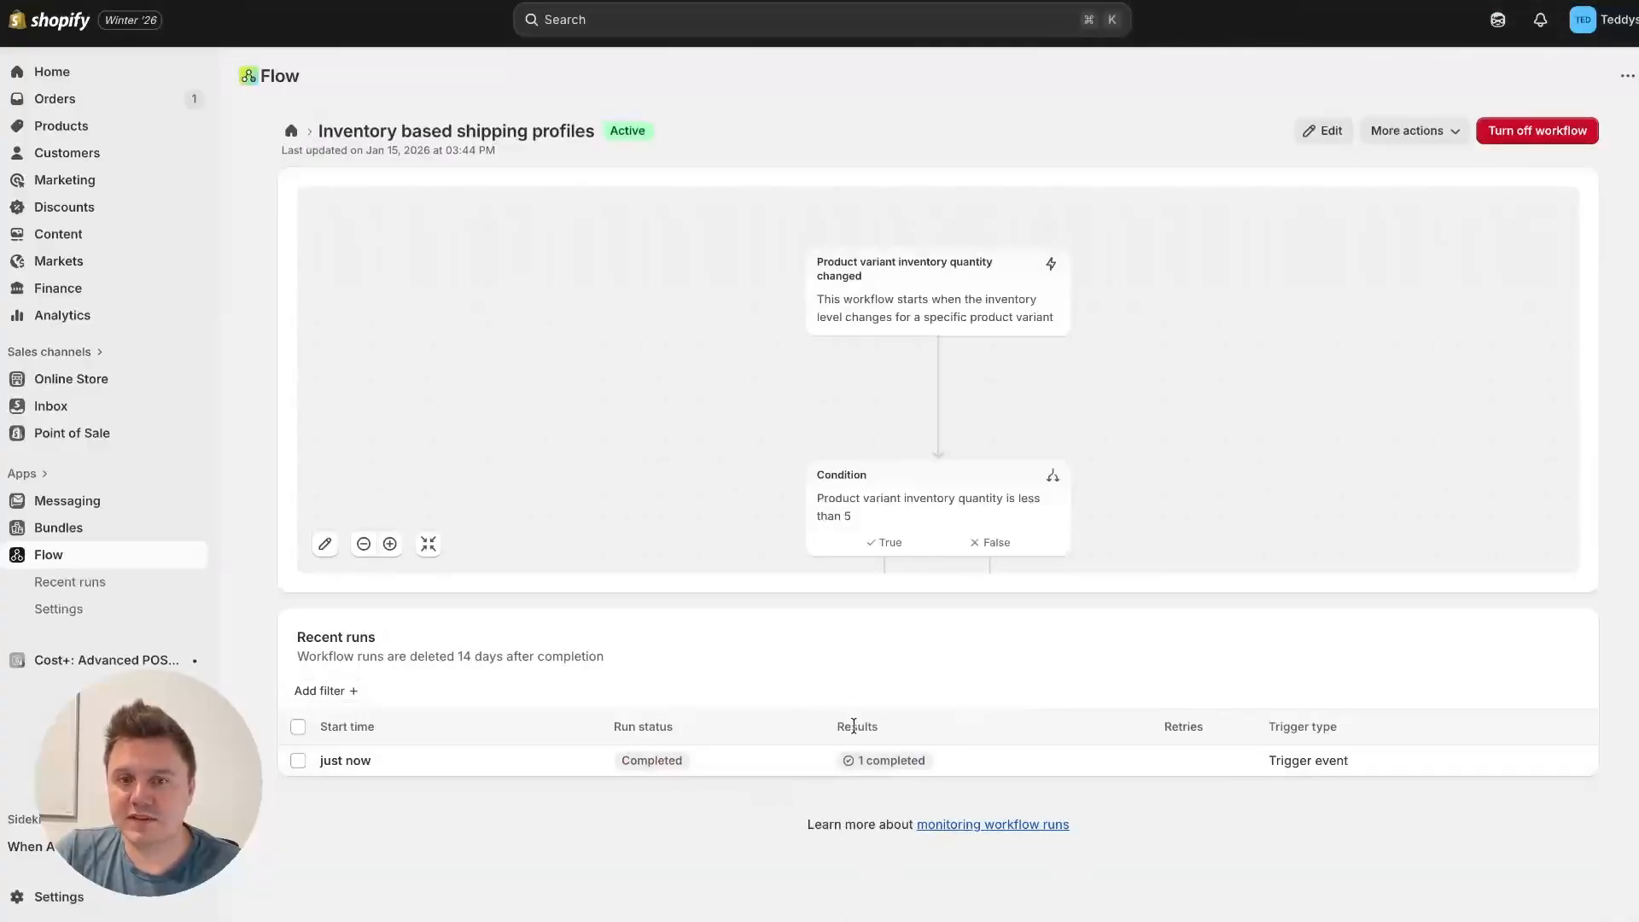
{"action": "left_click", "coordinate": [950, 762]}
{"action": "left_click", "coordinate": [981, 761]}
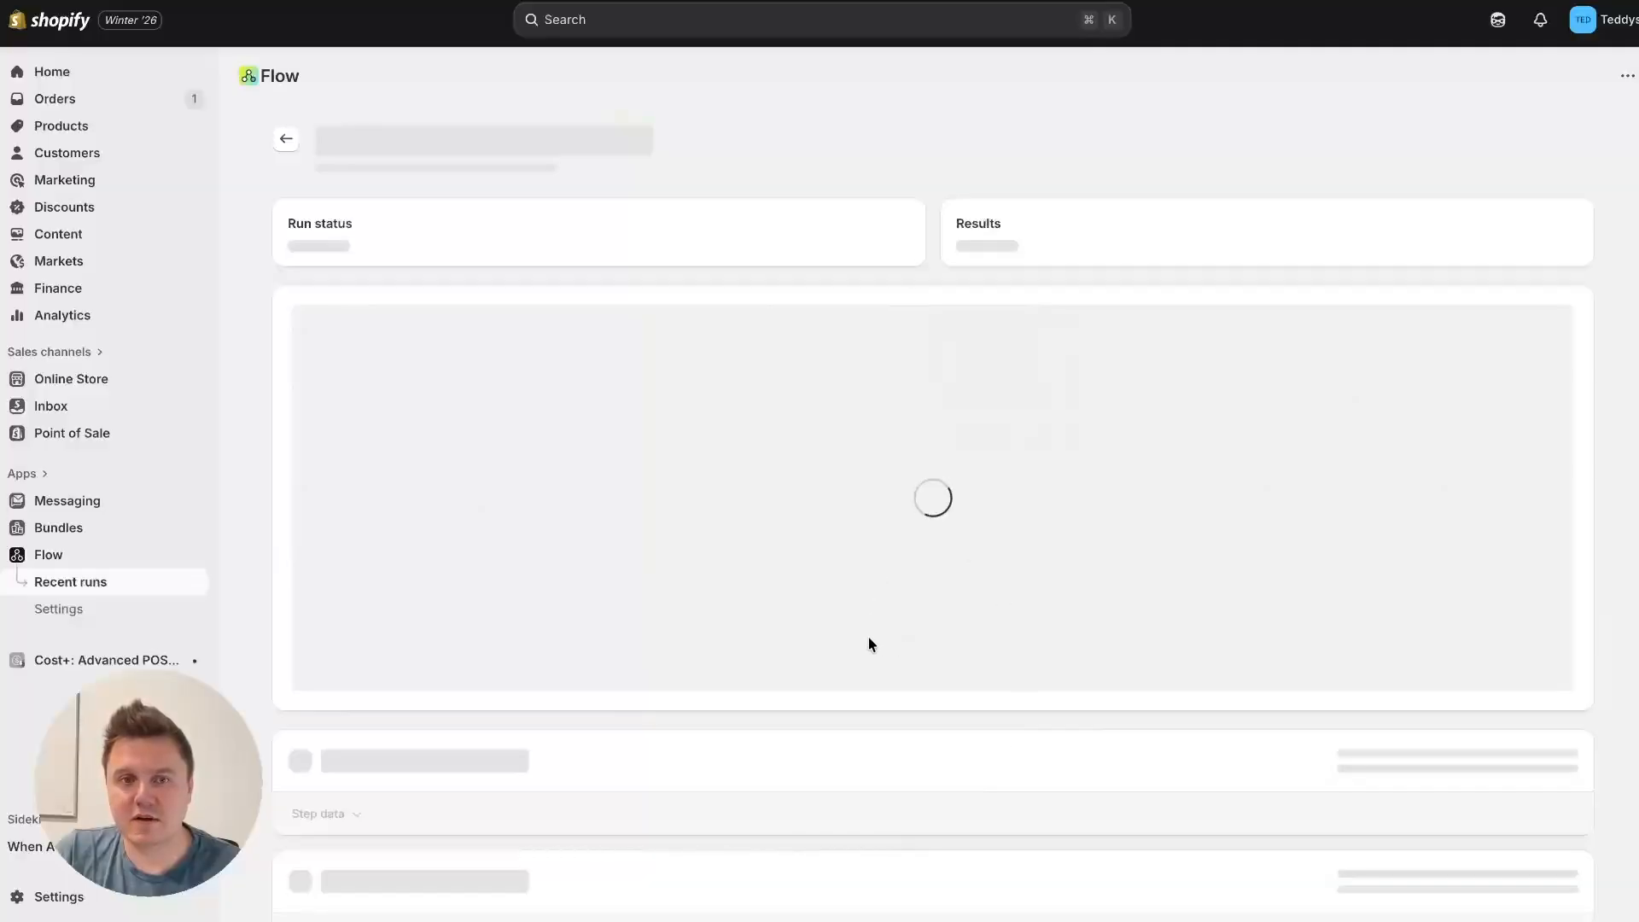
Step: Examine the run's trigger step data, its inventory condition check and the Assign profile to variant action
{"action": "scroll", "coordinate": [773, 657], "scroll_direction": "down", "scroll_amount": 3}
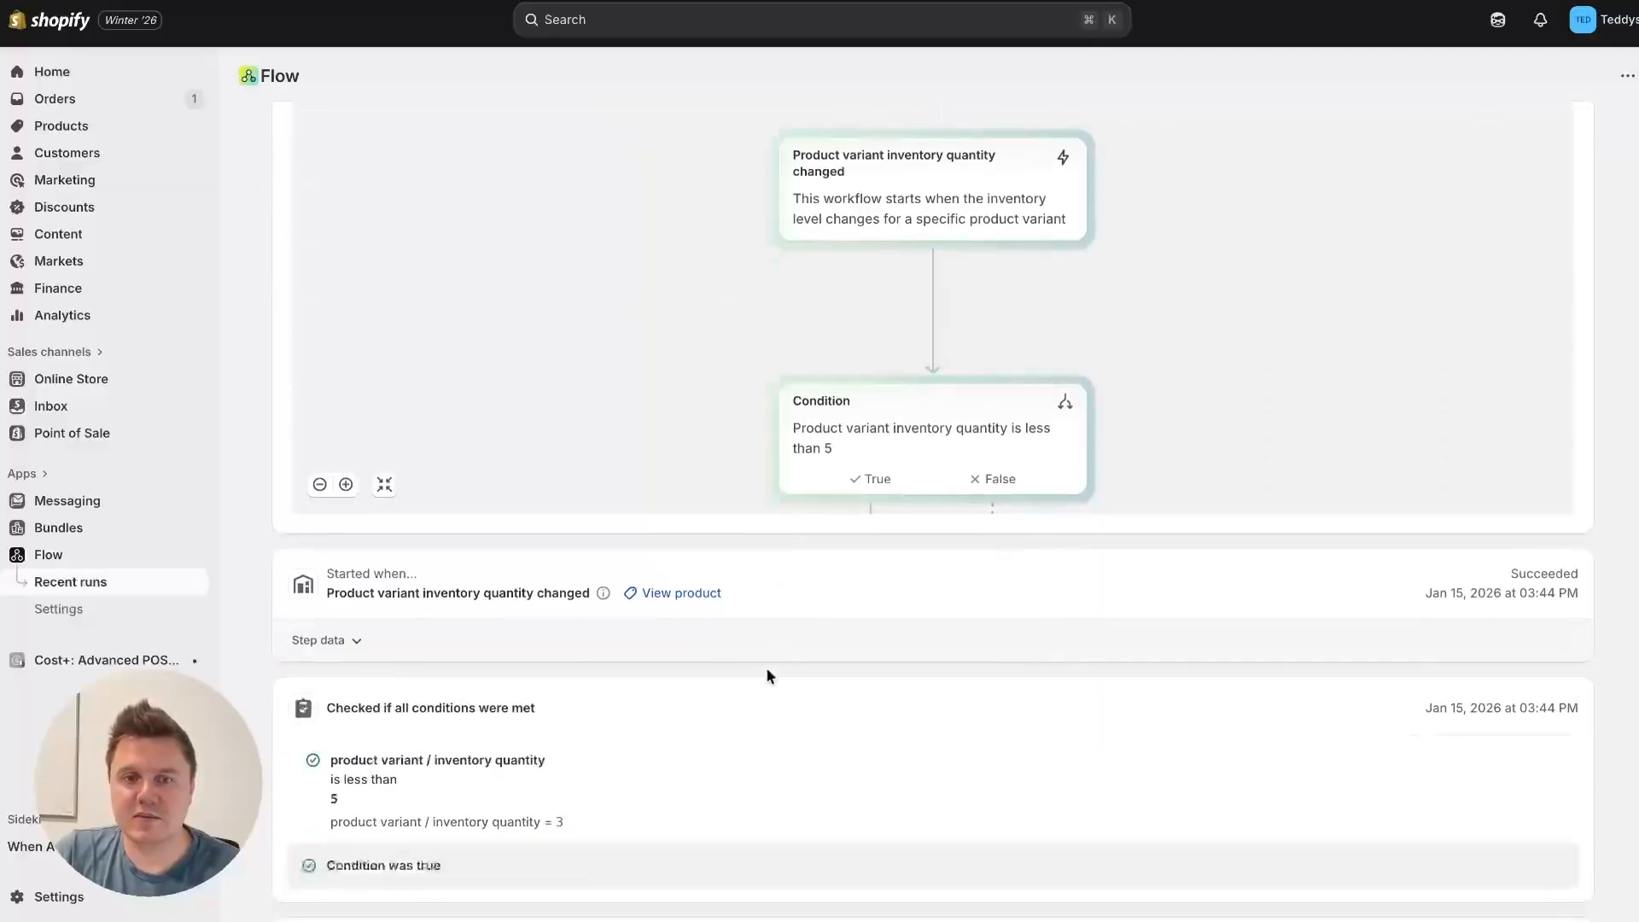
{"action": "left_click", "coordinate": [352, 642]}
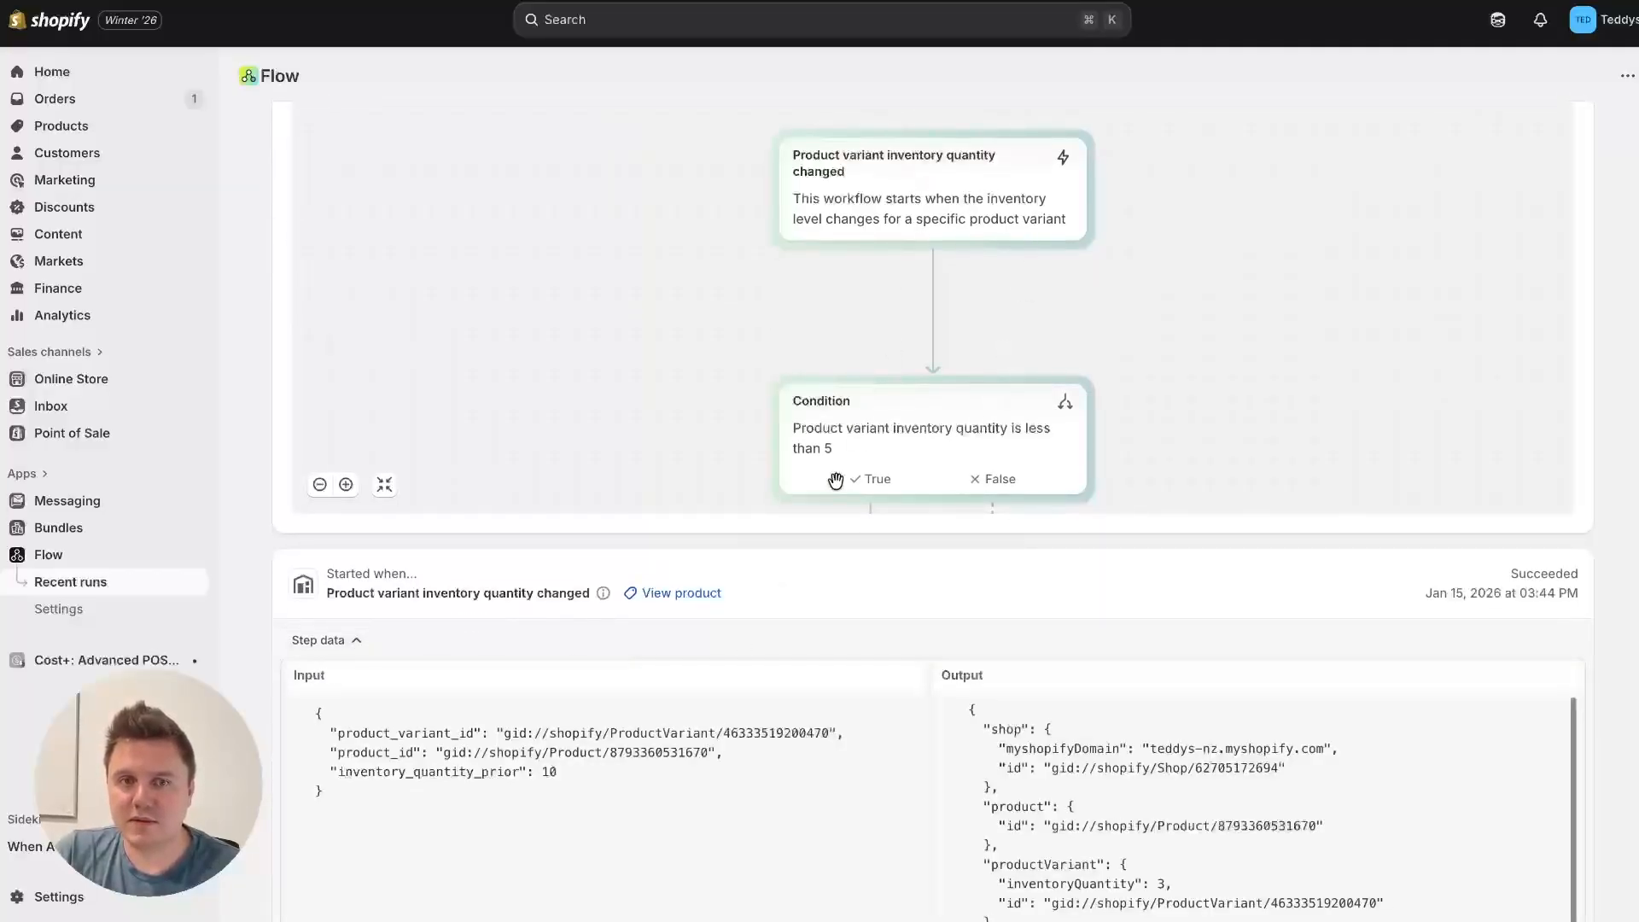
{"action": "scroll", "coordinate": [758, 623], "scroll_direction": "down", "scroll_amount": 6}
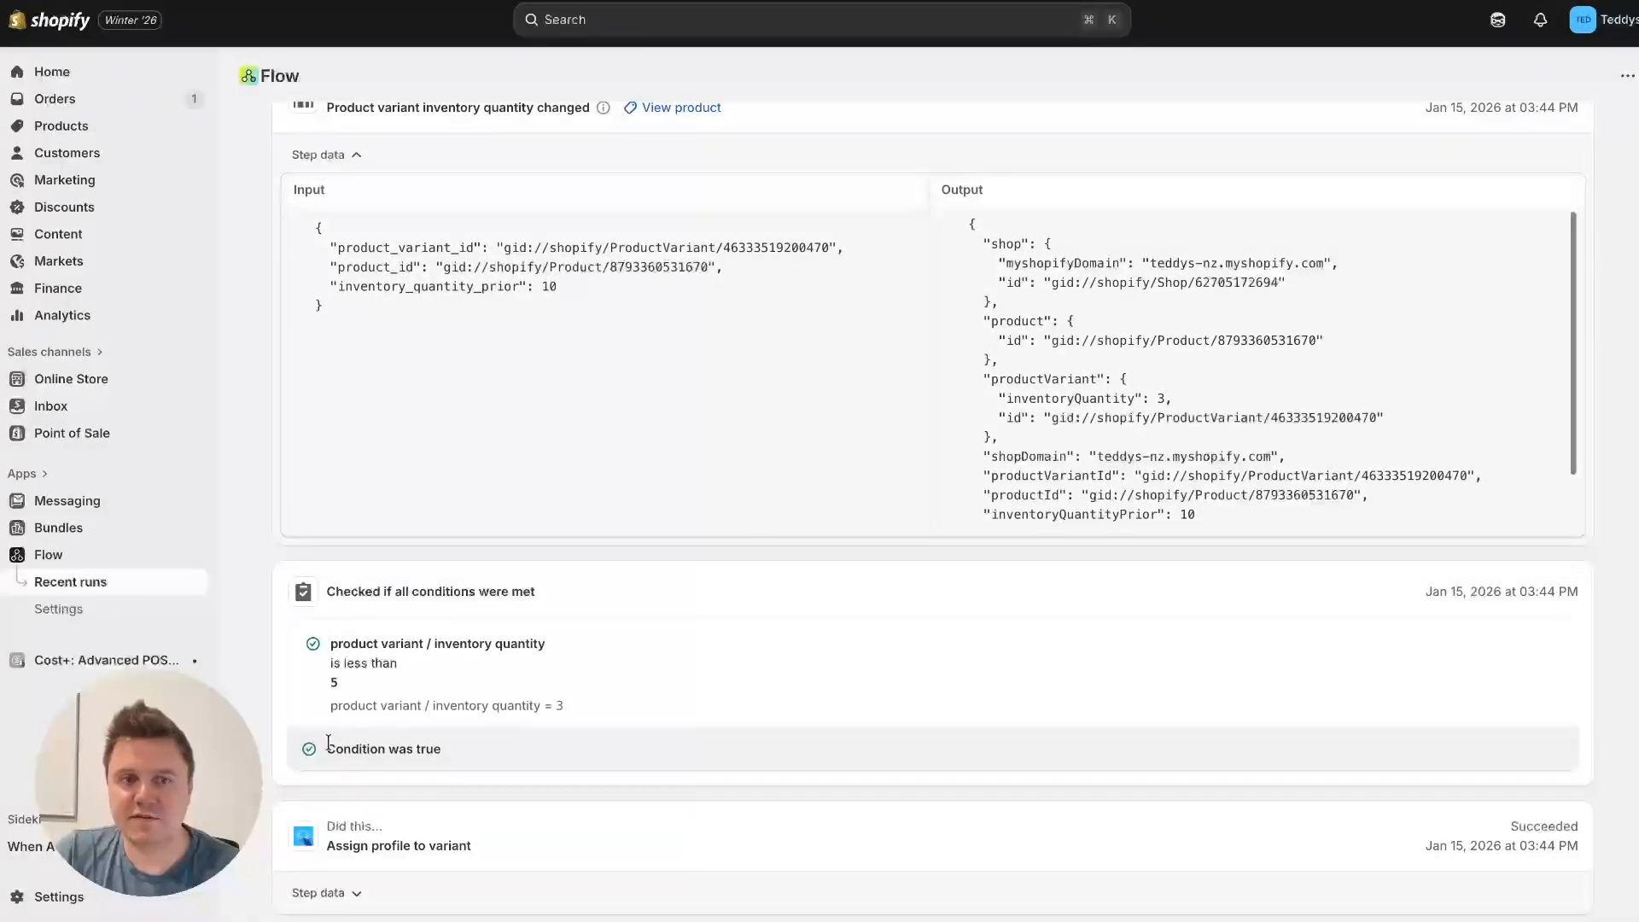
{"action": "left_click_drag", "start_coordinate": [329, 741], "coordinate": [447, 750]}
{"action": "left_click_drag", "start_coordinate": [574, 707], "coordinate": [511, 708]}
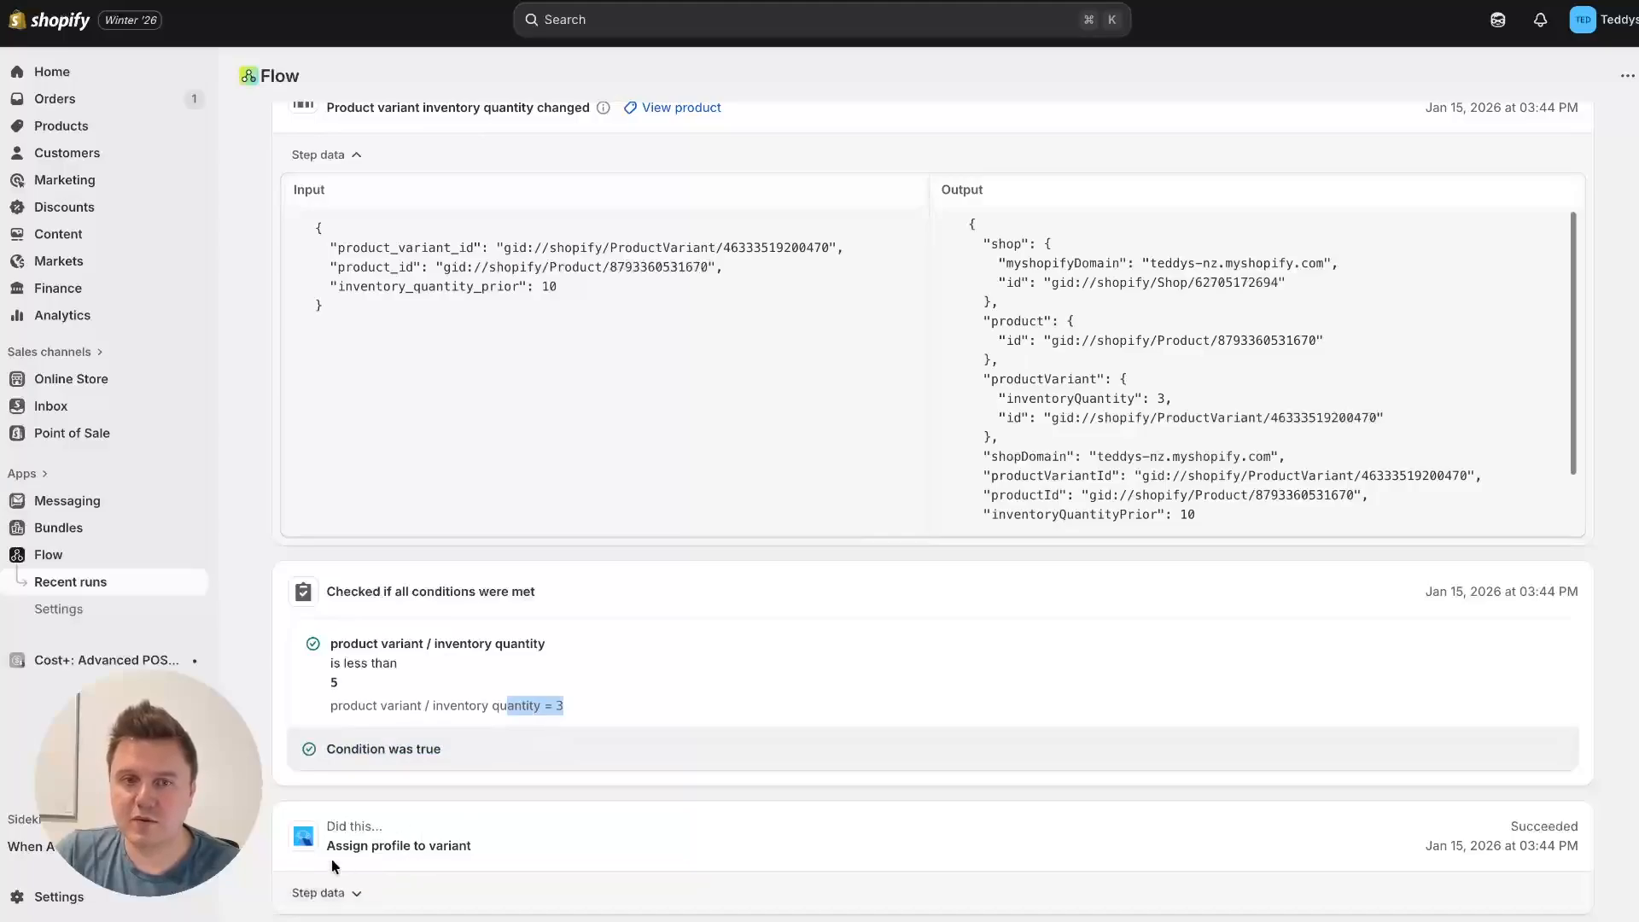
{"action": "left_click_drag", "start_coordinate": [329, 847], "coordinate": [504, 856]}
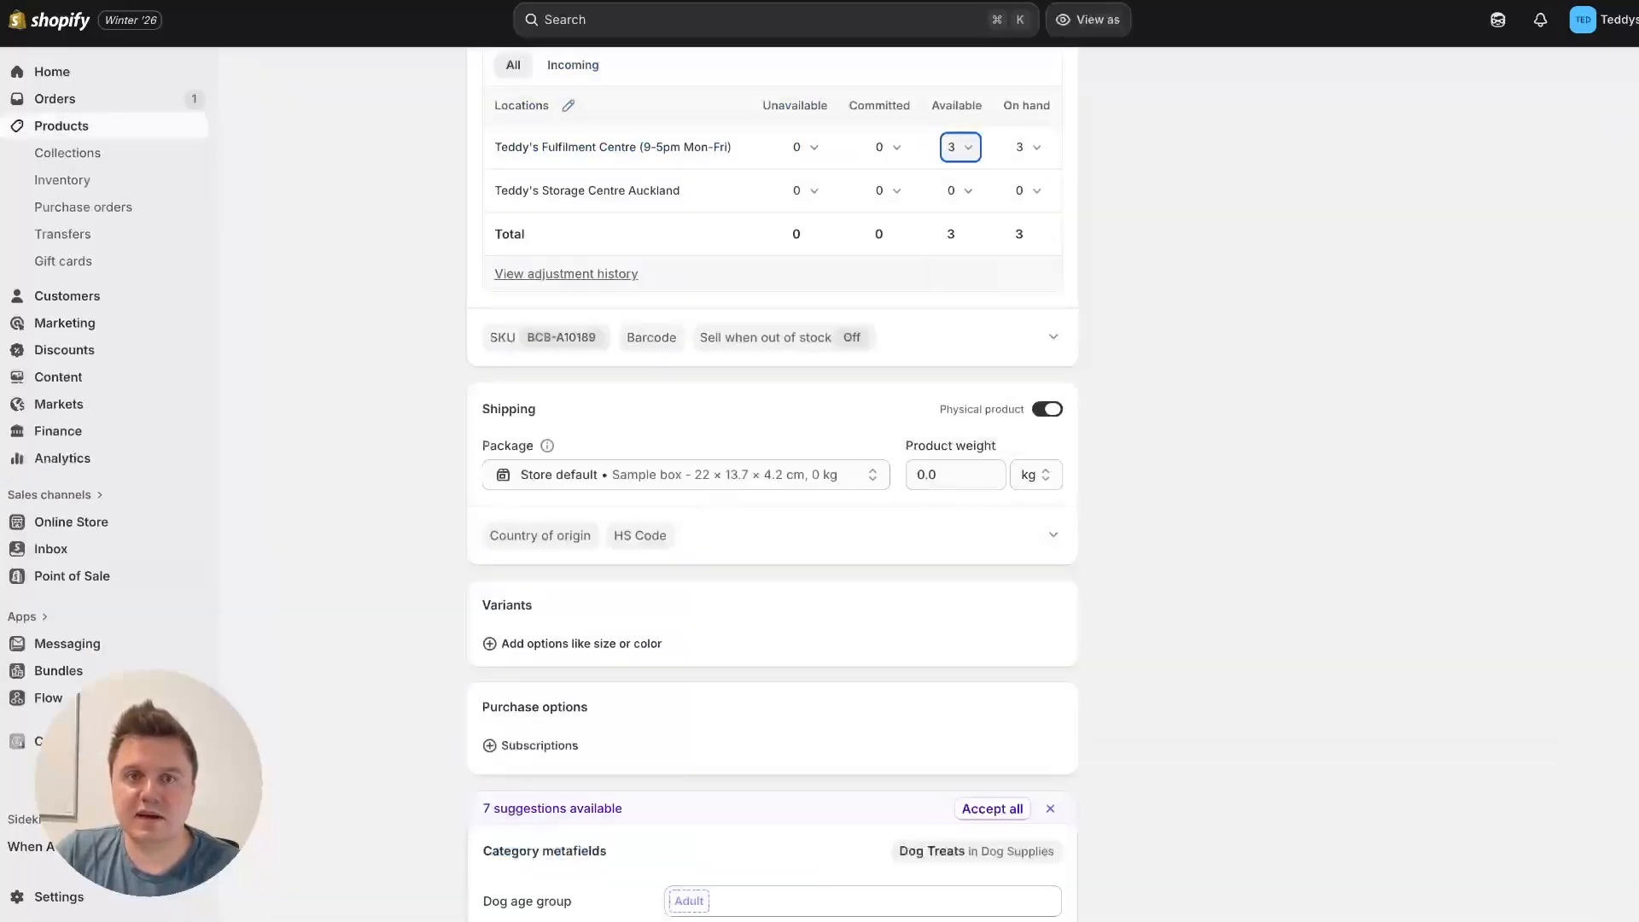
Step: Reload the Milk n Cookies product page and check its current product profile in the Shippi: Easy Shipping Profiles block
{"action": "scroll", "coordinate": [249, 291], "scroll_direction": "up", "scroll_amount": 15}
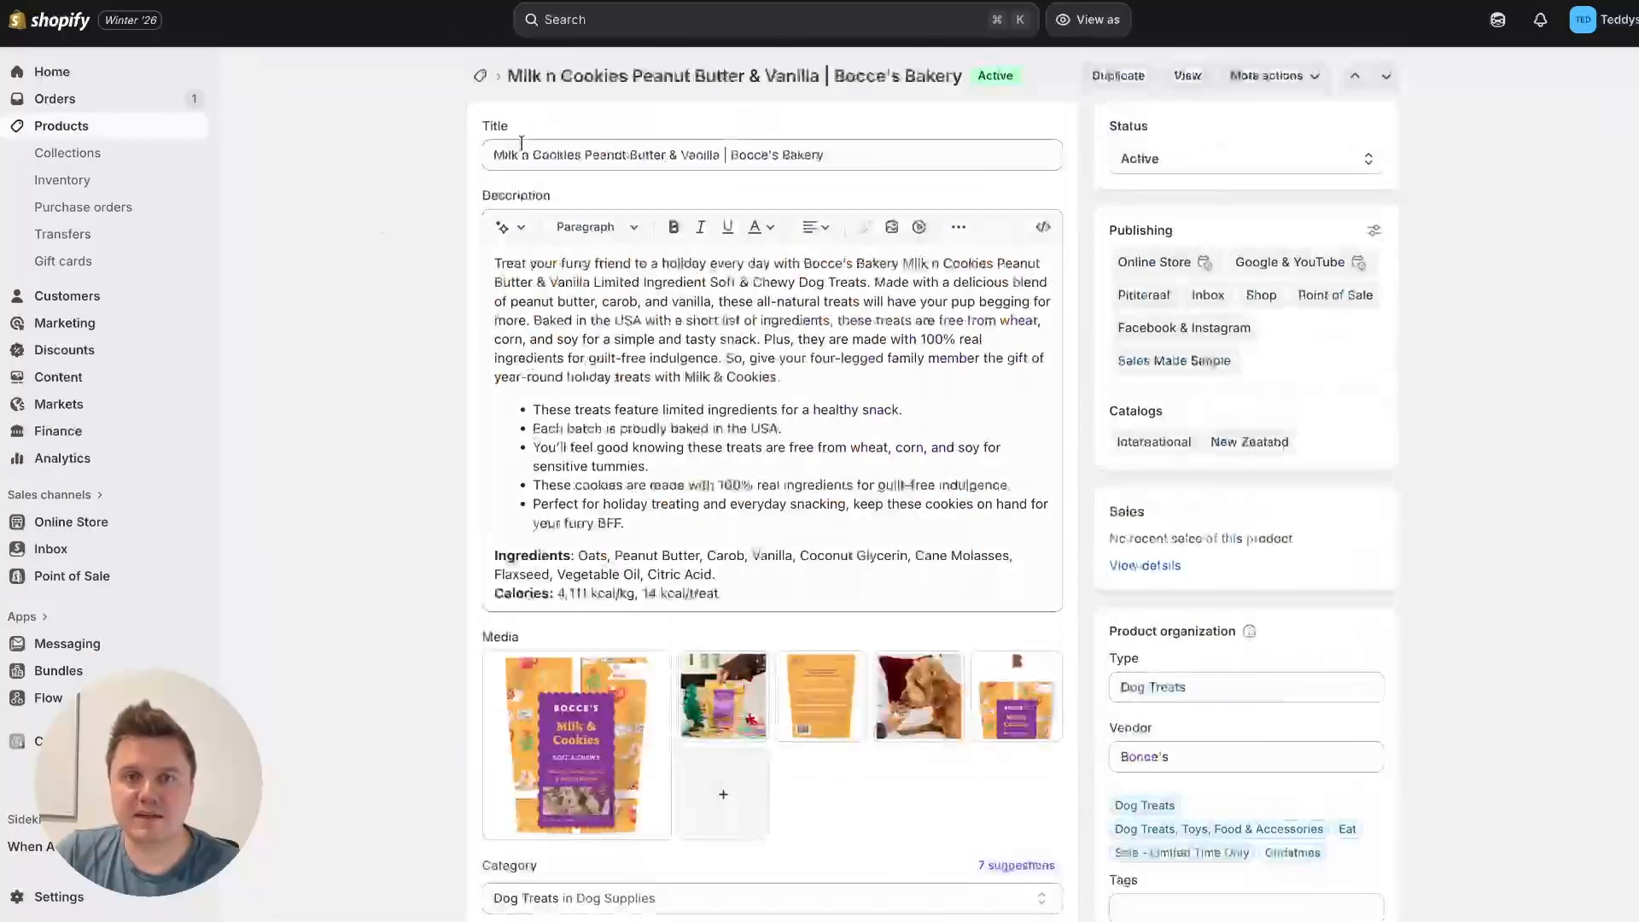
{"action": "key", "text": "super+r"}
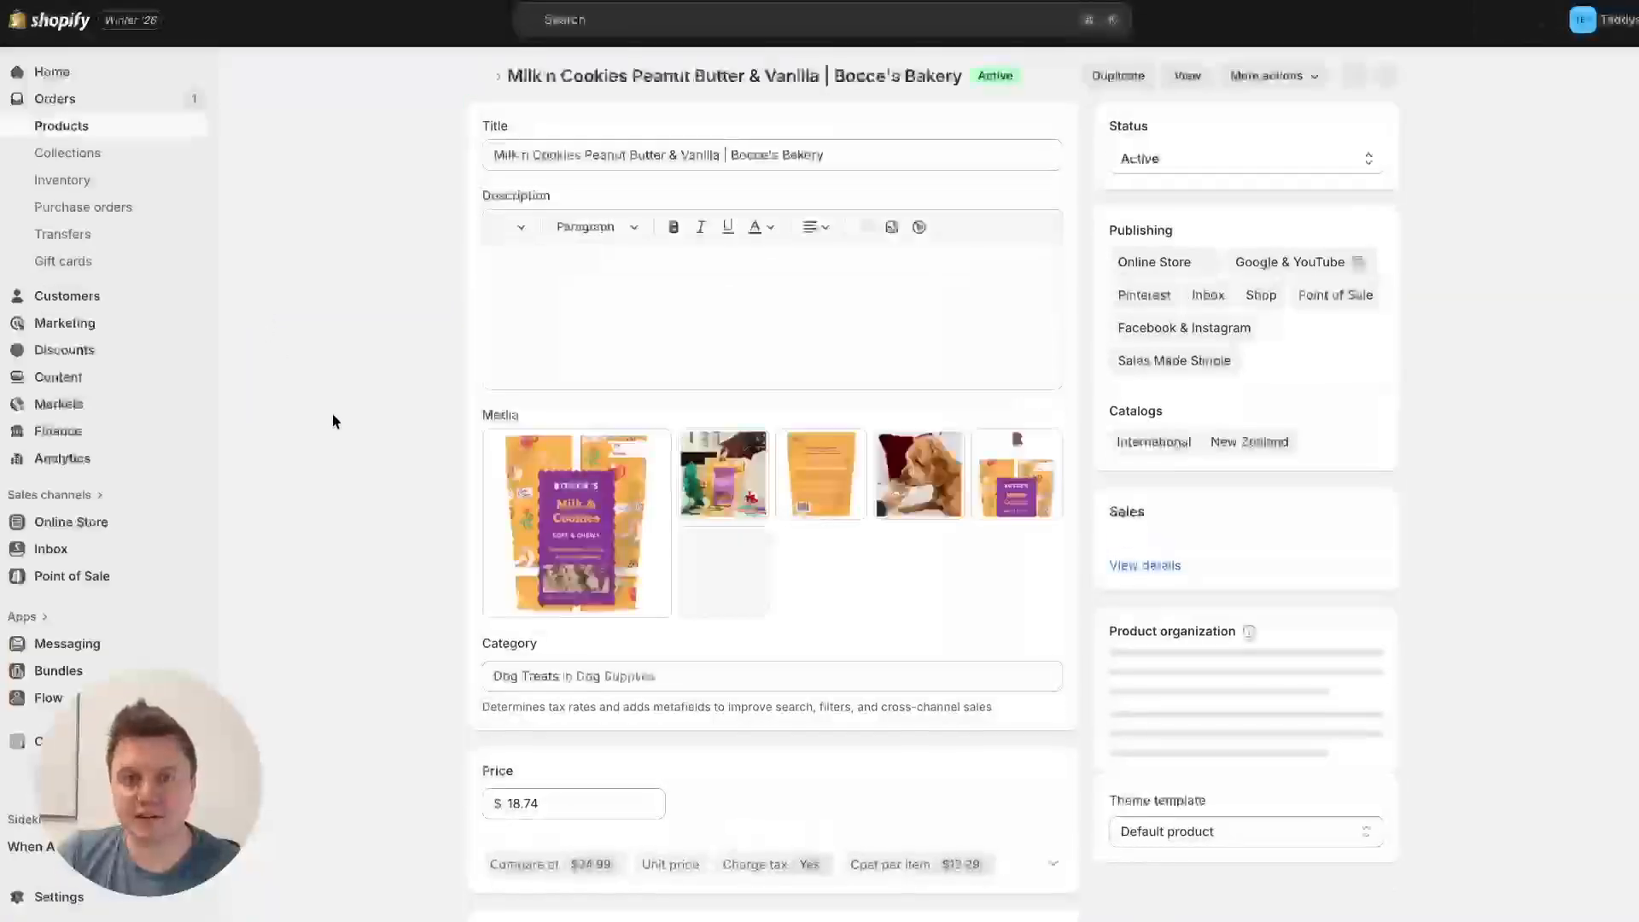
{"action": "scroll", "coordinate": [357, 418], "scroll_direction": "down", "scroll_amount": 15}
{"action": "scroll", "coordinate": [357, 424], "scroll_direction": "down", "scroll_amount": 10}
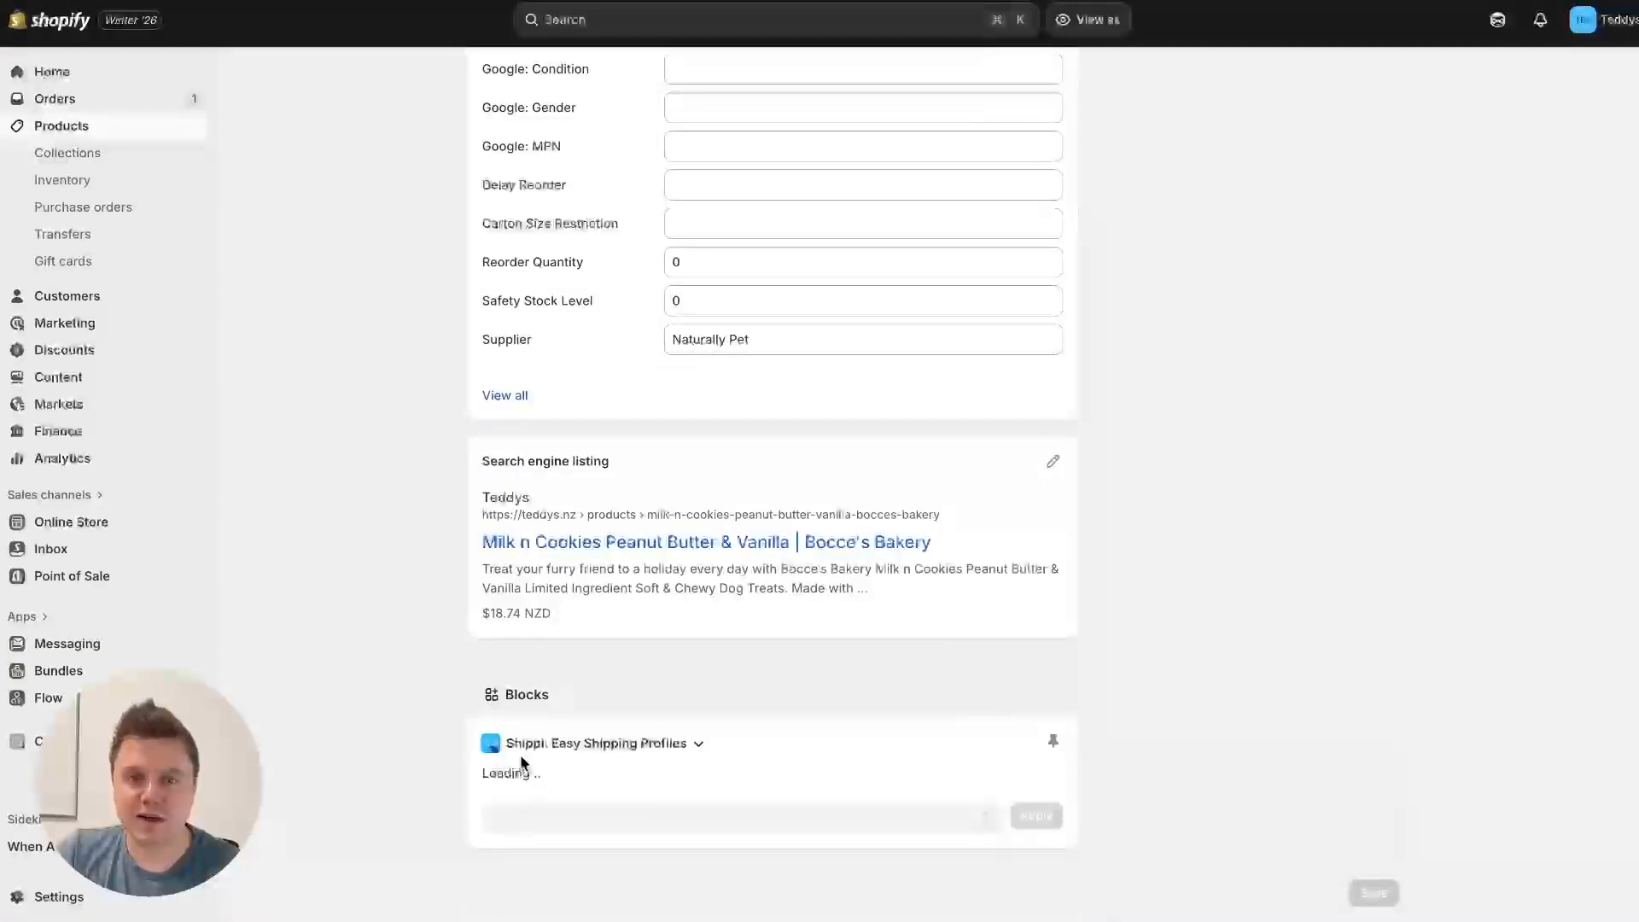
{"action": "triple_click", "coordinate": [563, 799]}
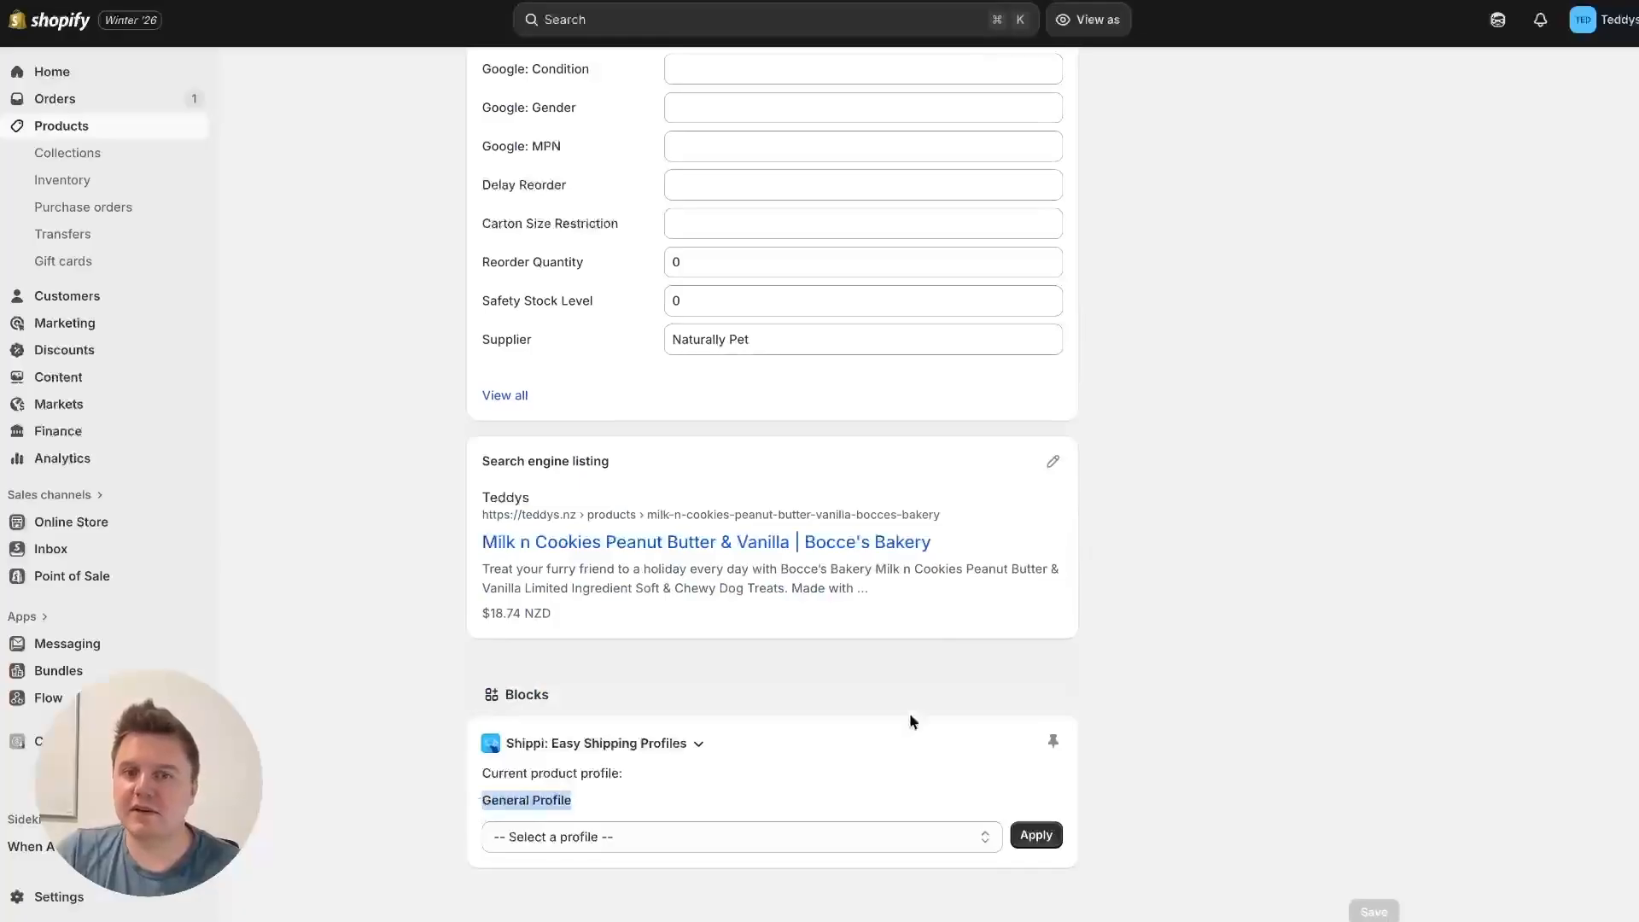
{"action": "left_click", "coordinate": [1286, 649]}
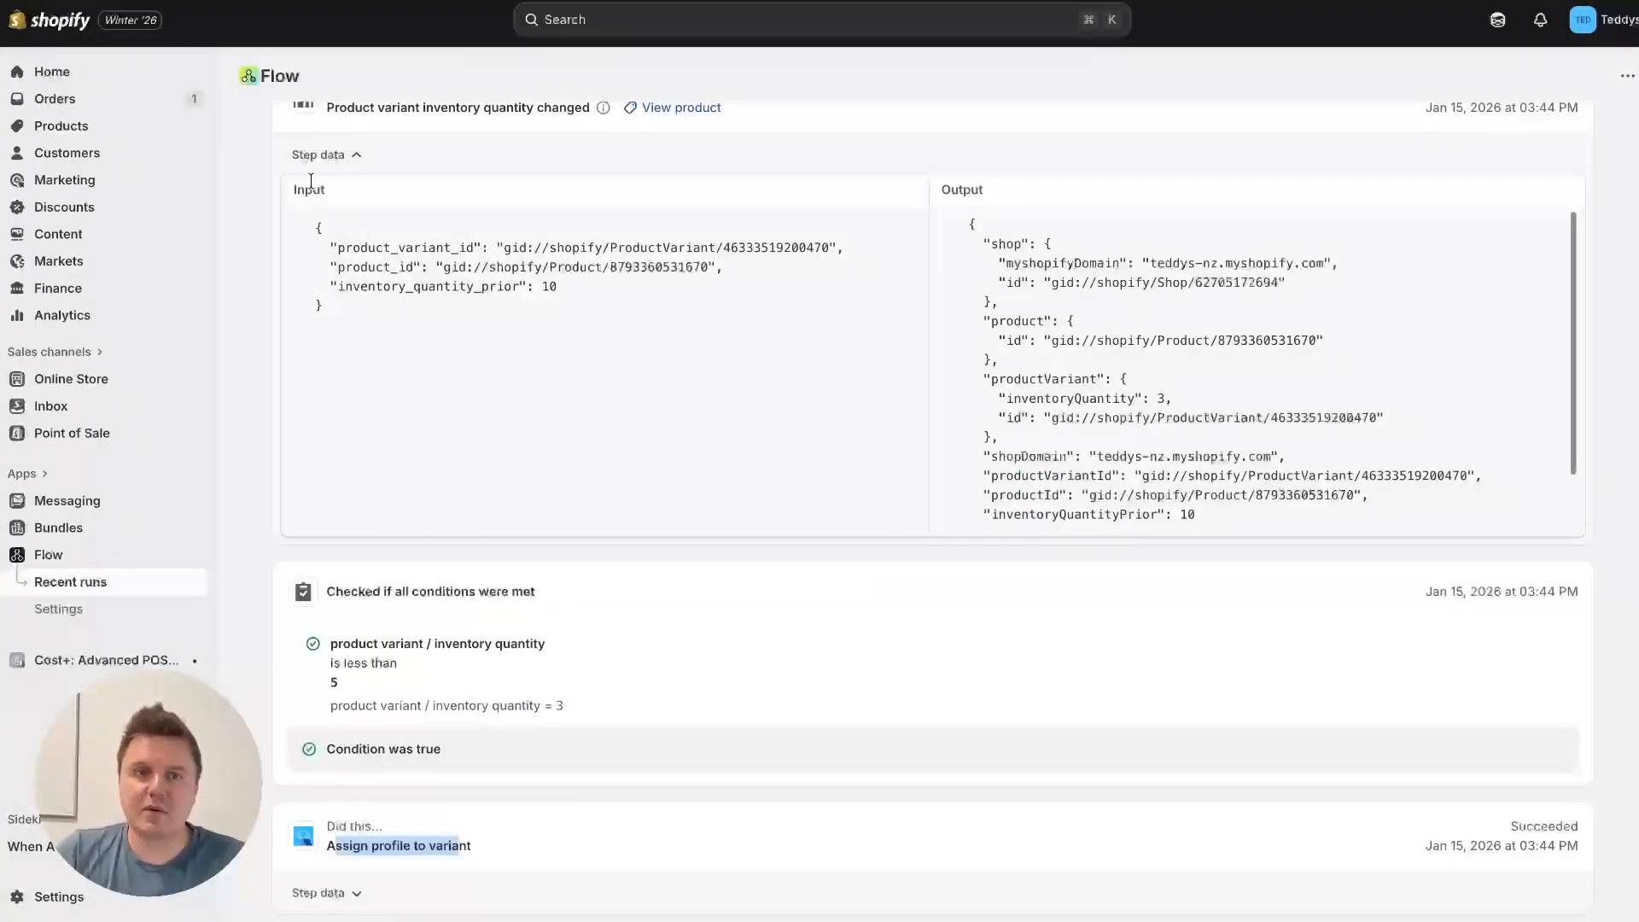
Step: Return from the run details to the Inventory based shipping profiles workflow overview in Flow
{"action": "scroll", "coordinate": [933, 427], "scroll_direction": "up", "scroll_amount": 10}
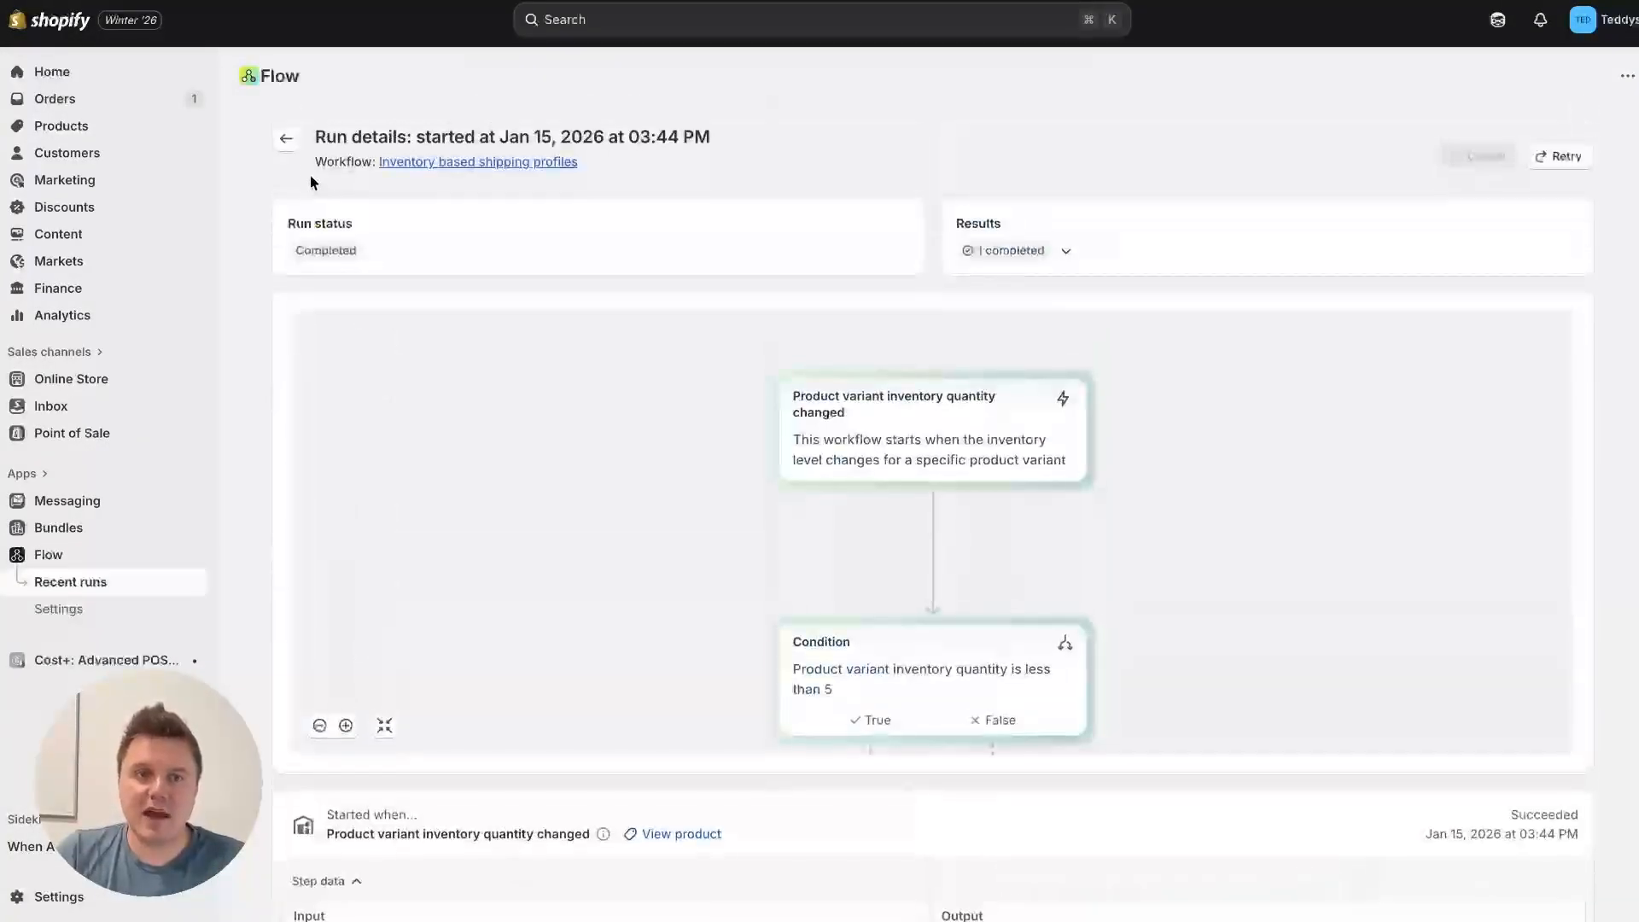
{"action": "left_click", "coordinate": [287, 139]}
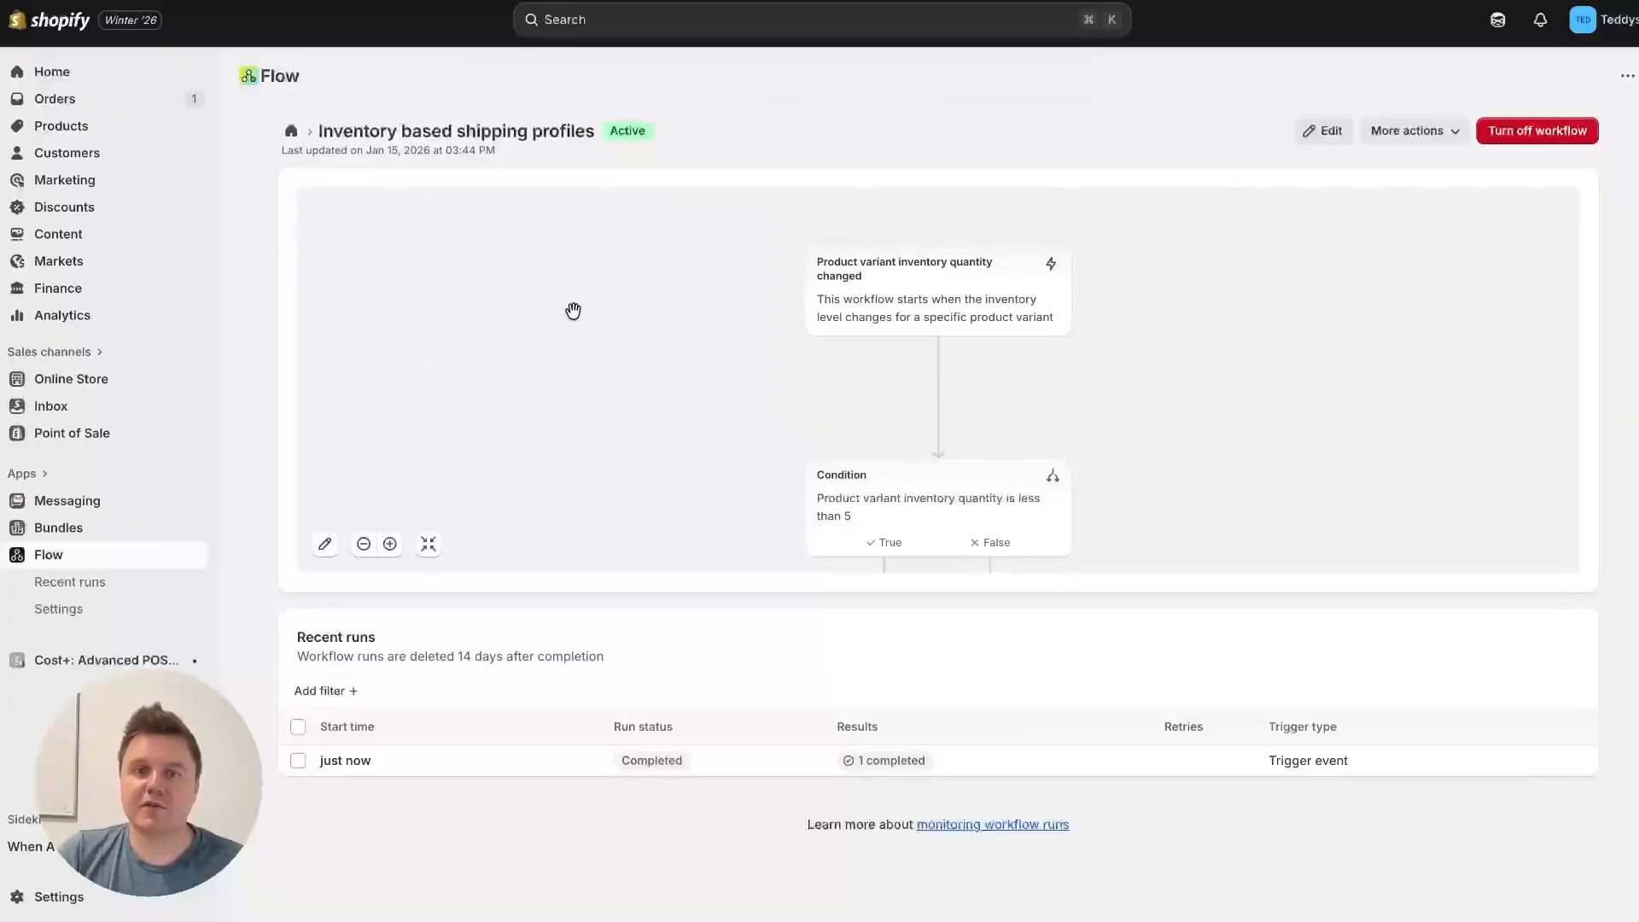